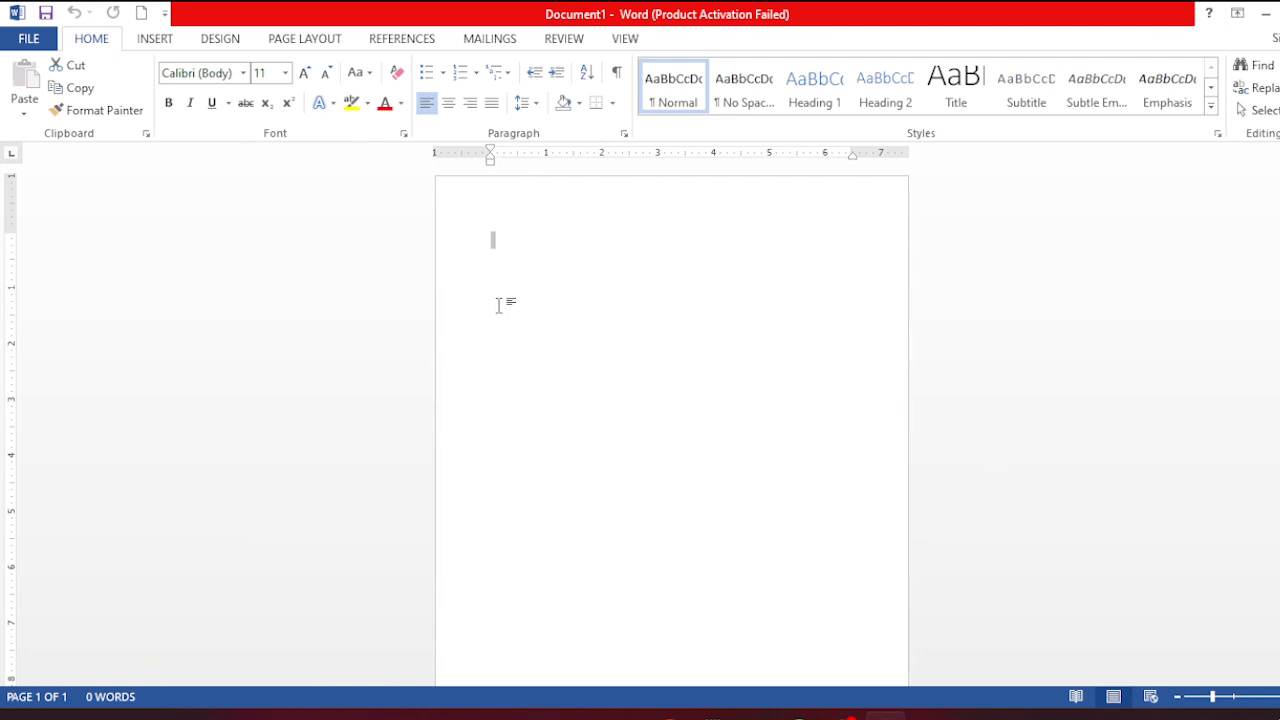
Set the blank document's paper size to A4 (8.27" x 11.69")
click(293, 45)
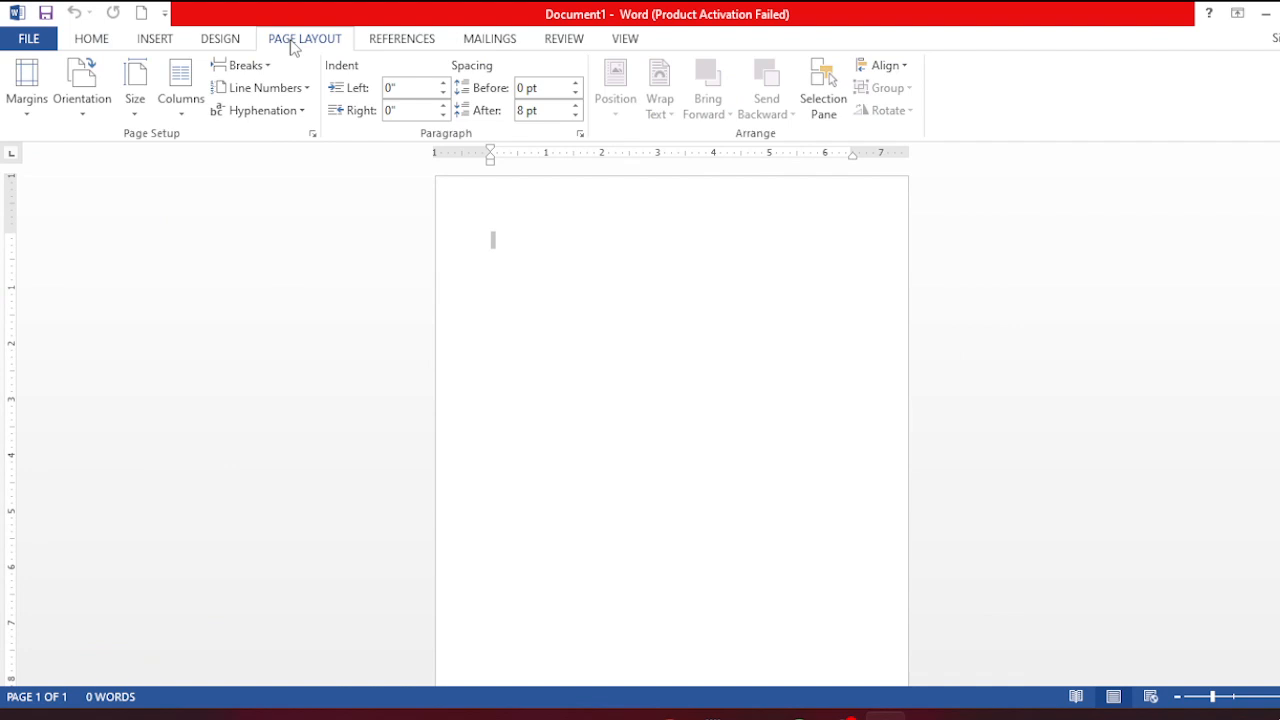
click(98, 94)
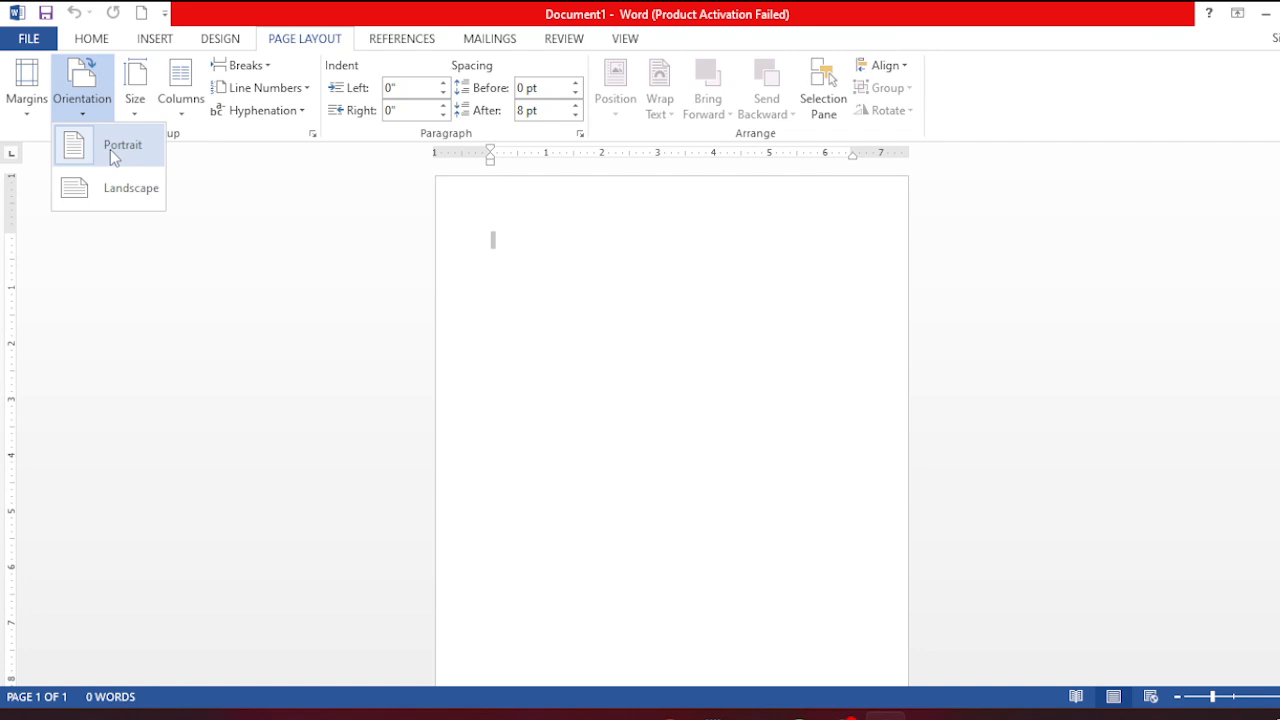
click(139, 88)
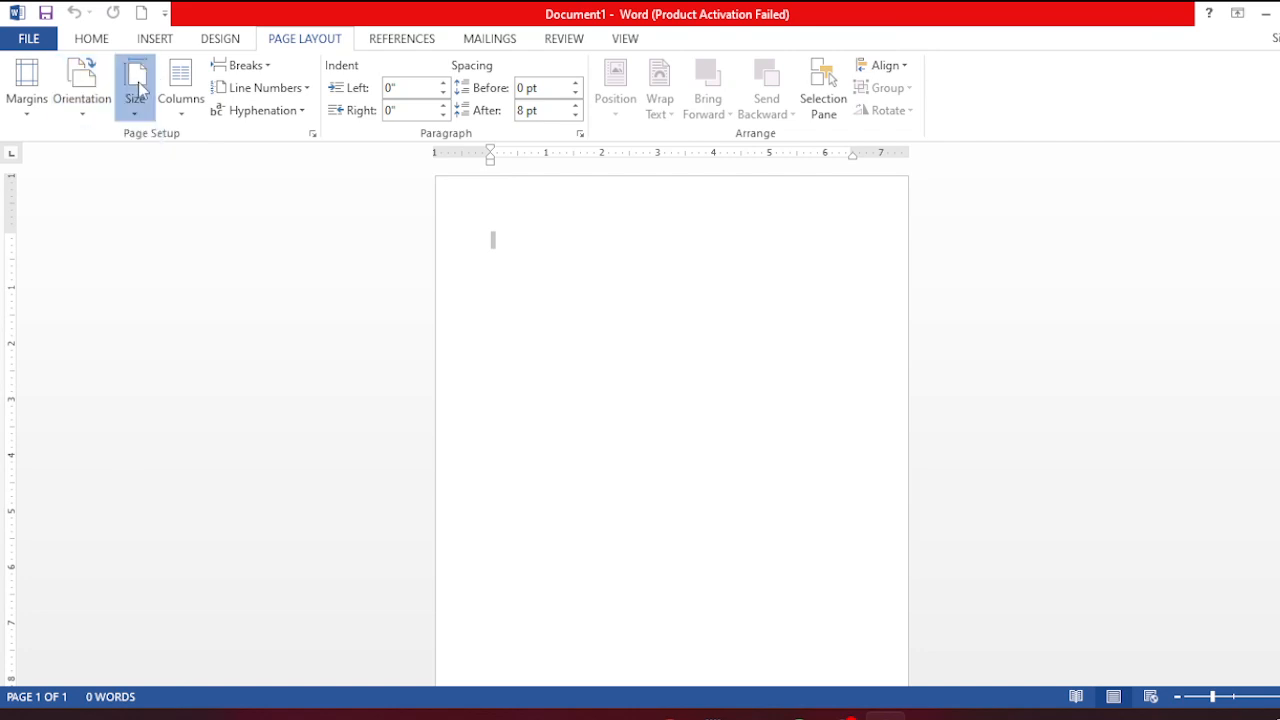
click(139, 88)
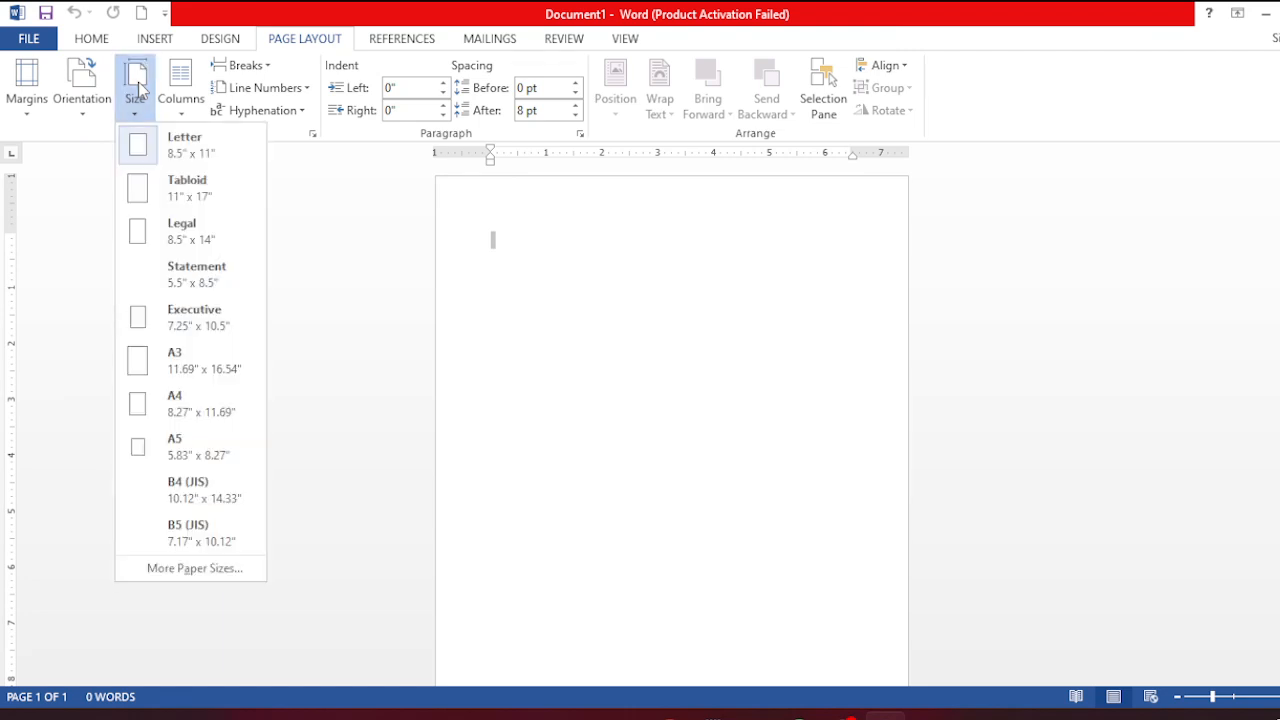
click(189, 411)
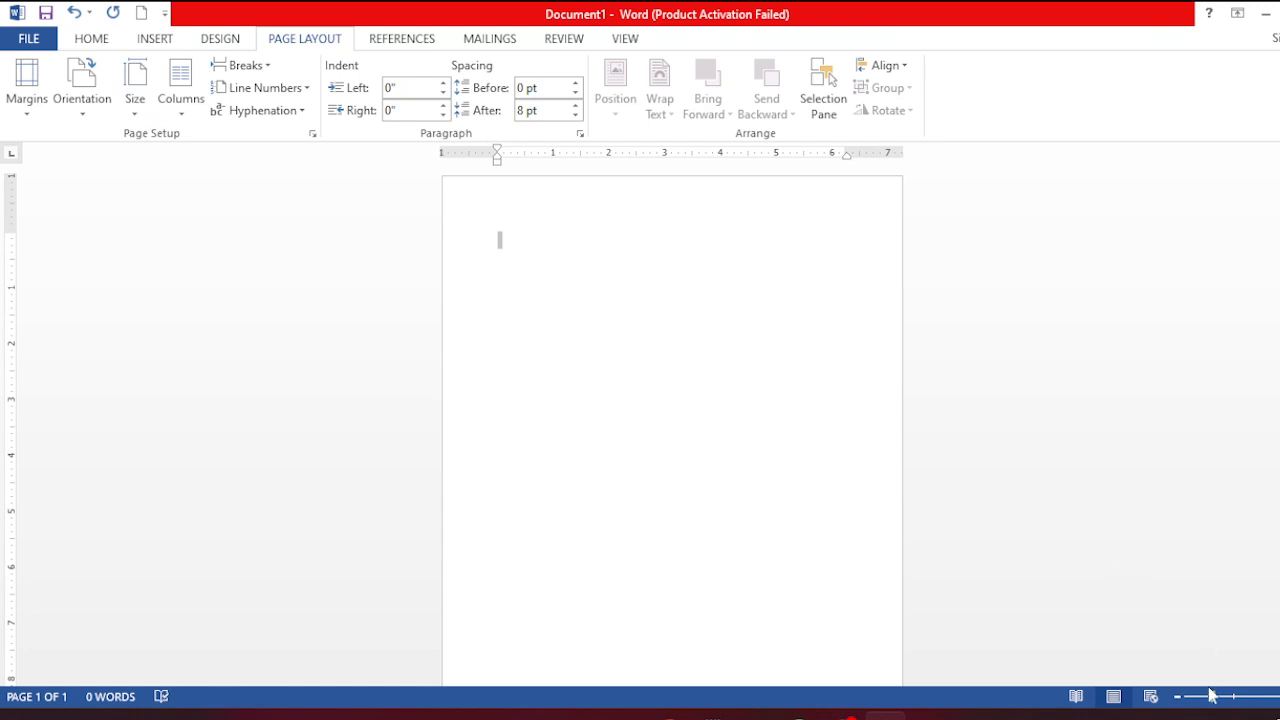
Draw a text box about 4.17" high and 6.94" wide across the upper part of the page
drag(1212, 700, 1230, 701)
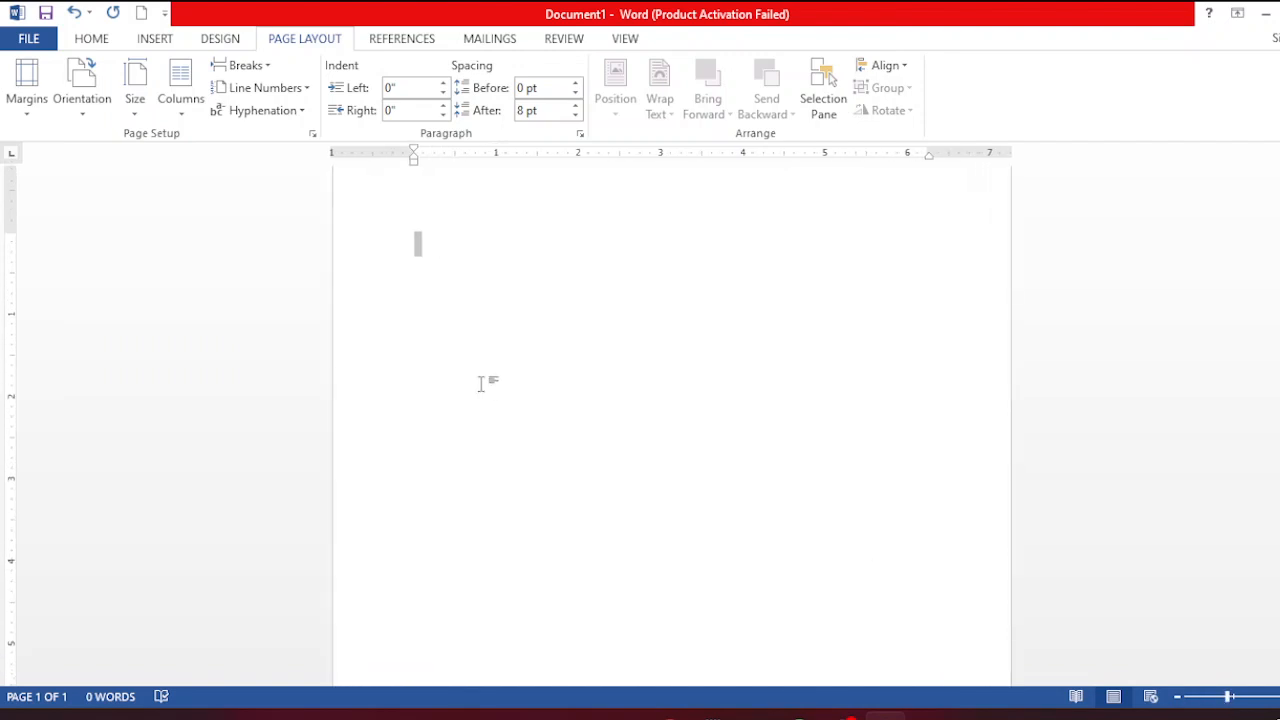
click(92, 40)
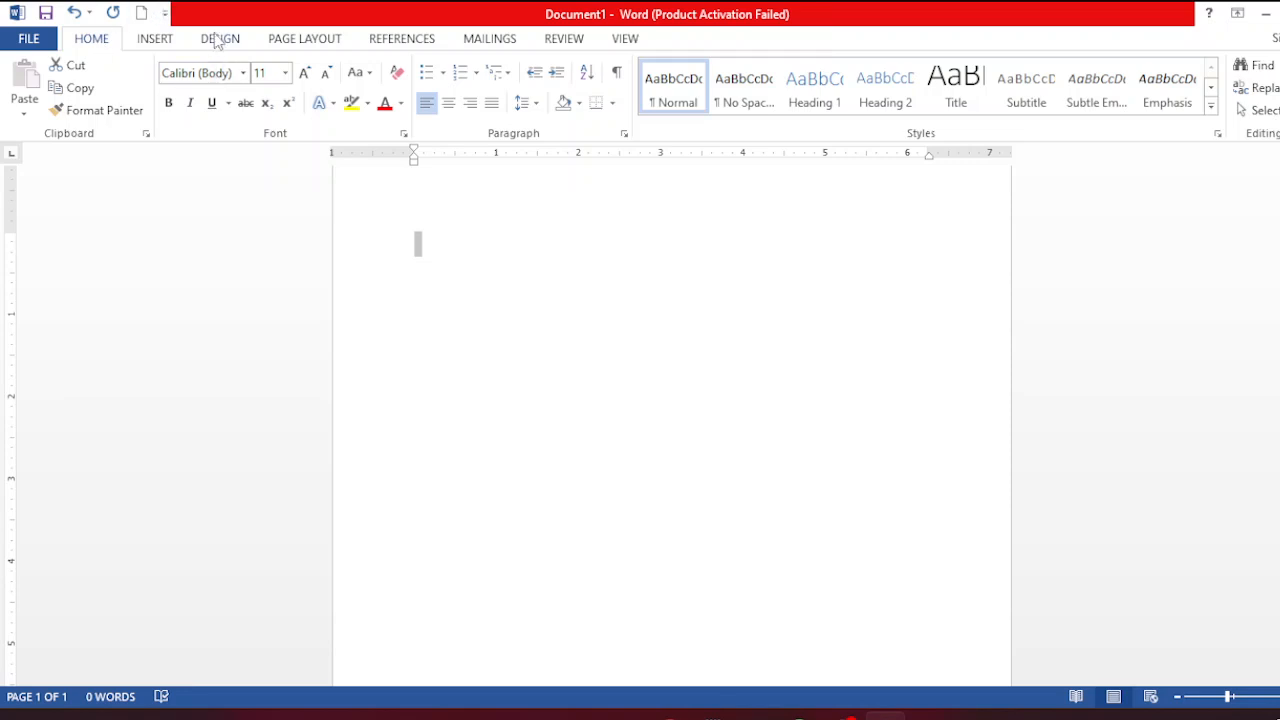
click(157, 50)
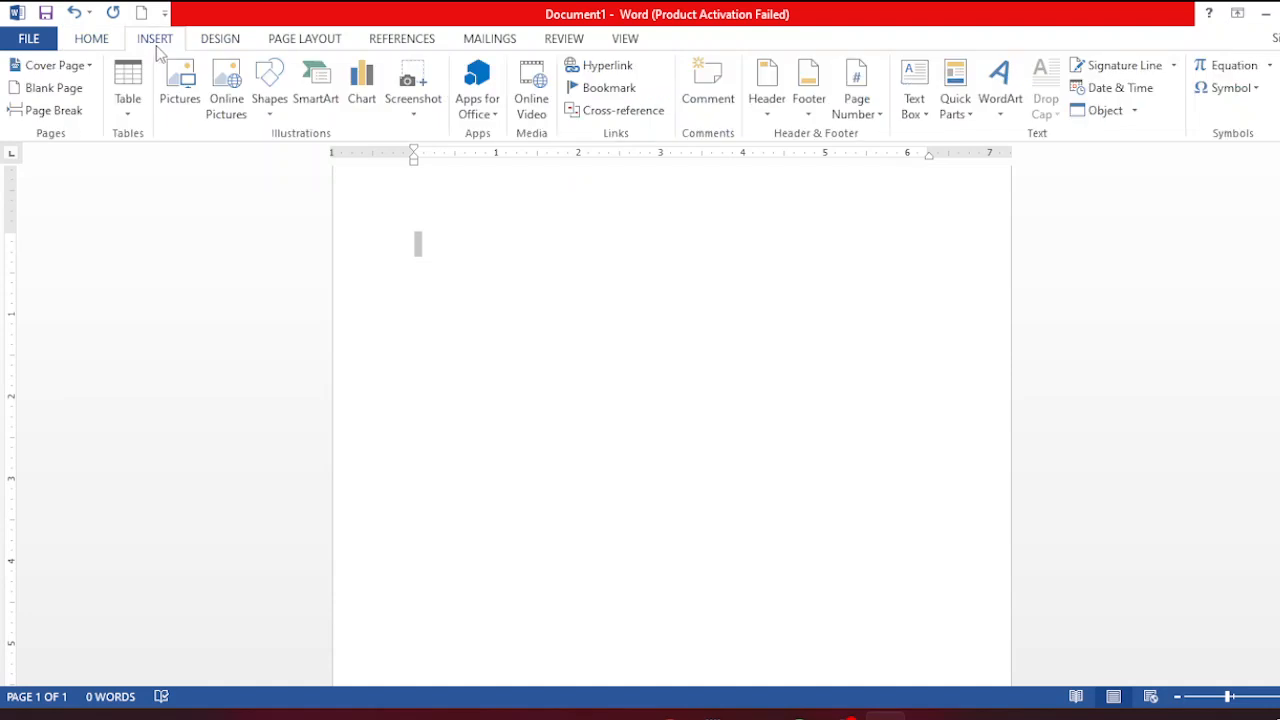
click(269, 92)
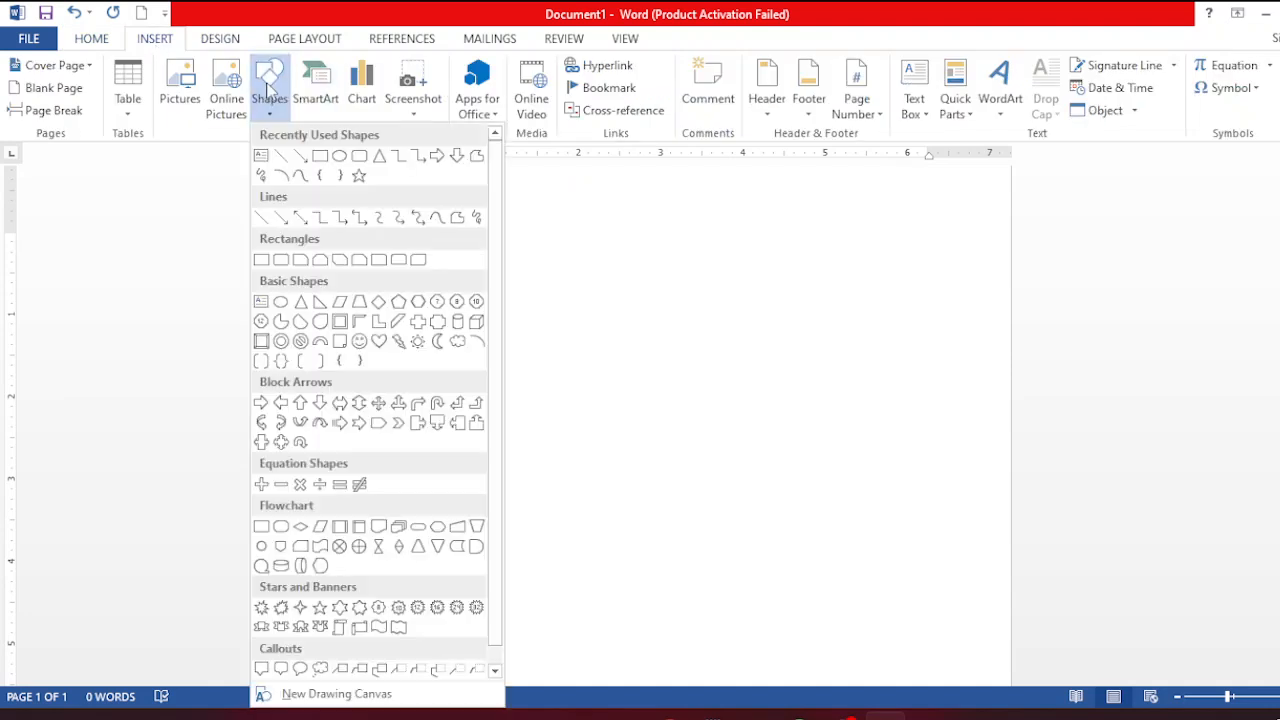
click(261, 157)
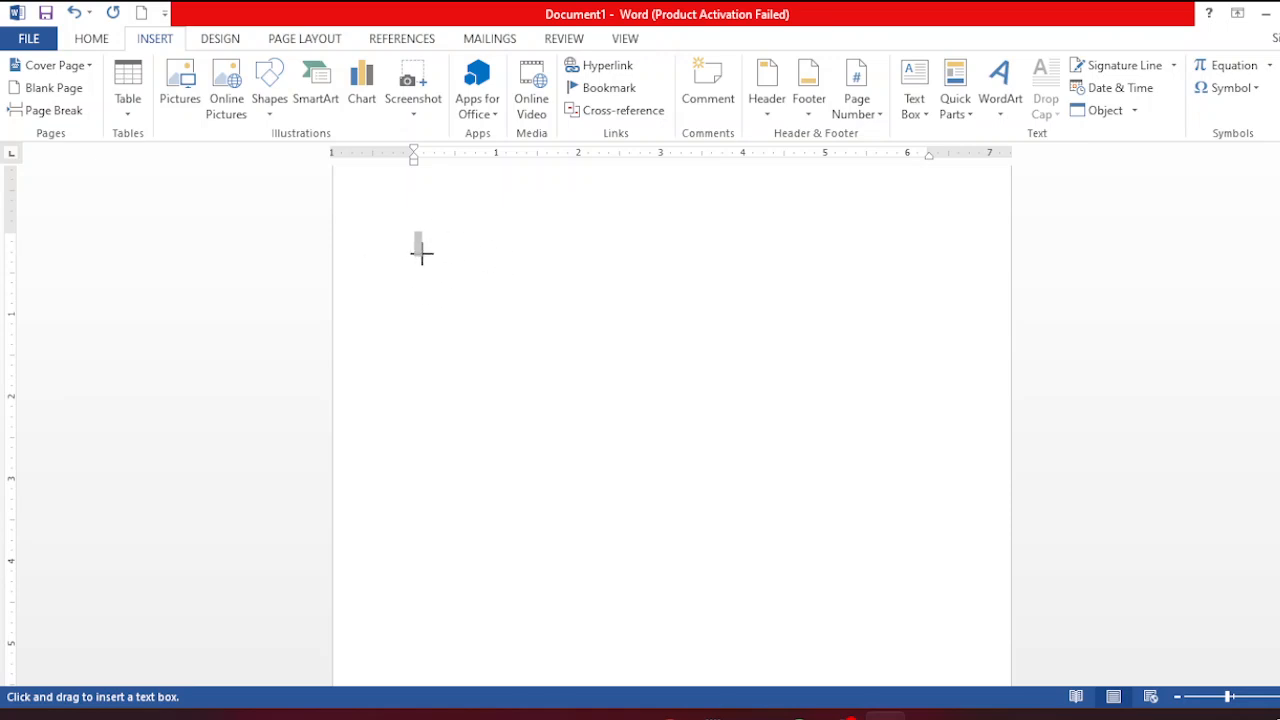
drag(422, 254, 993, 597)
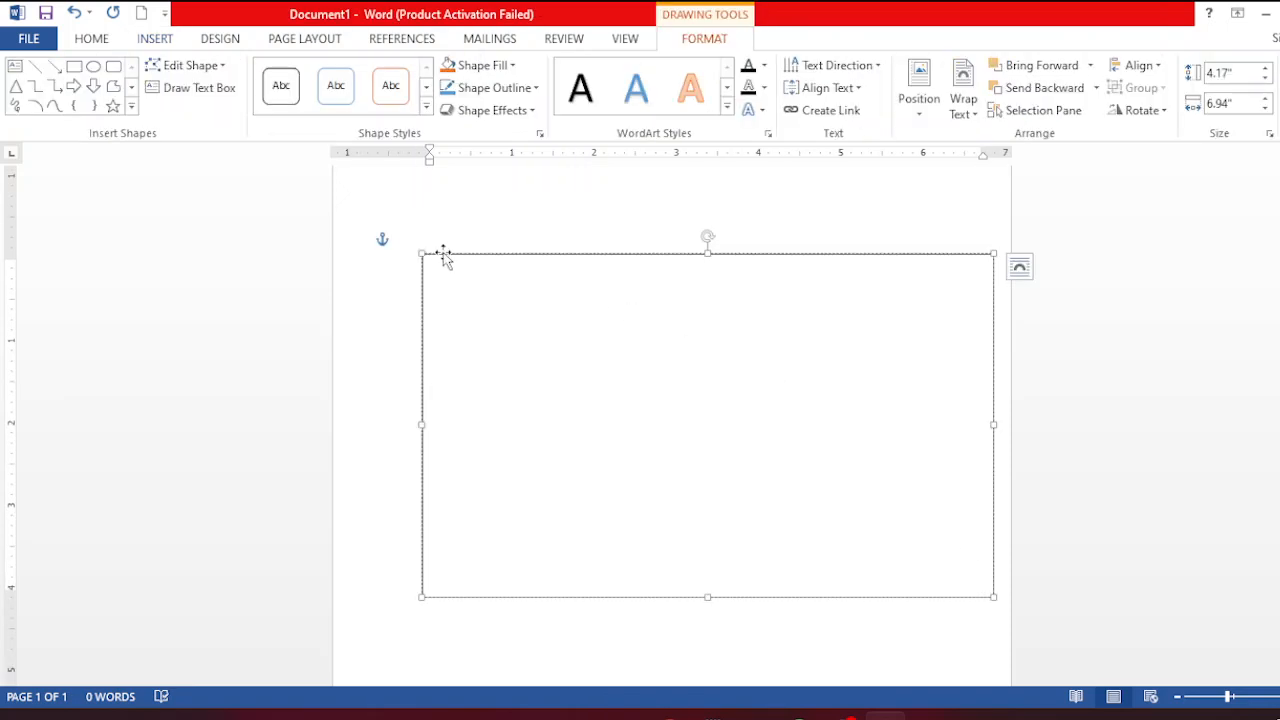
Move the text box up and toward the left page edge, and enlarge it to about 4.35" by 7.06"
drag(445, 257, 397, 231)
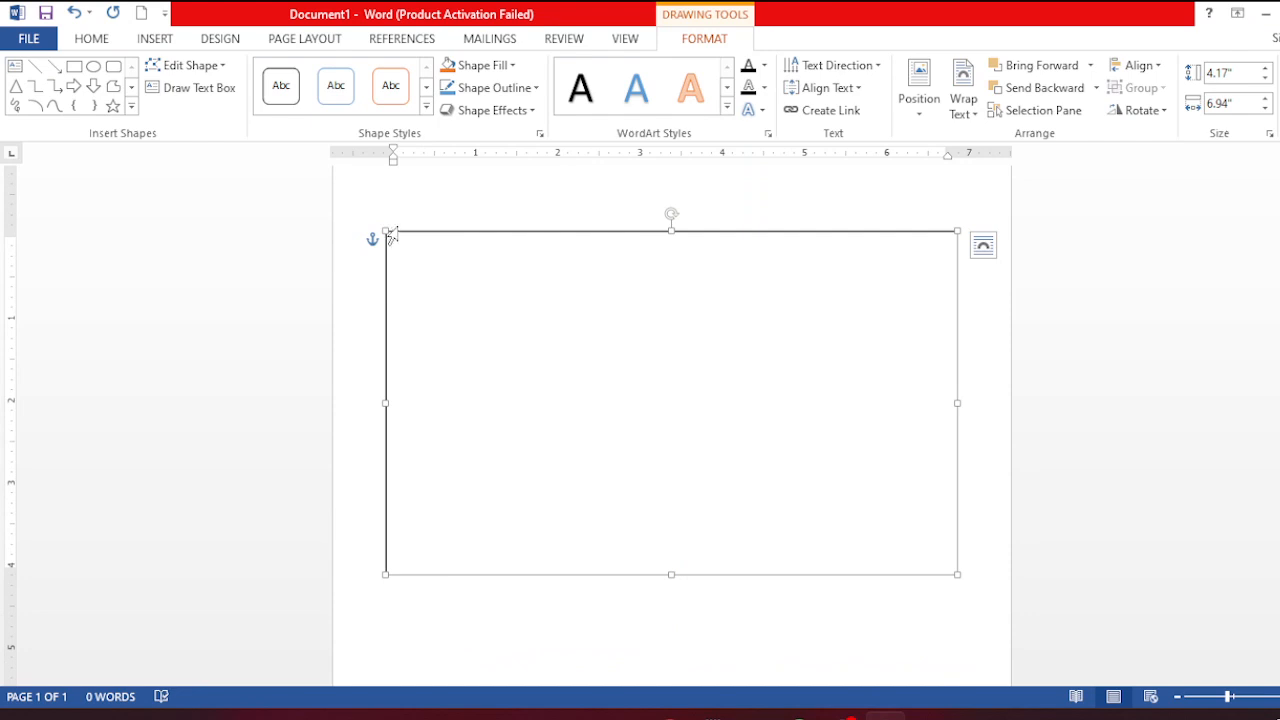
scroll(671, 420, up, 1)
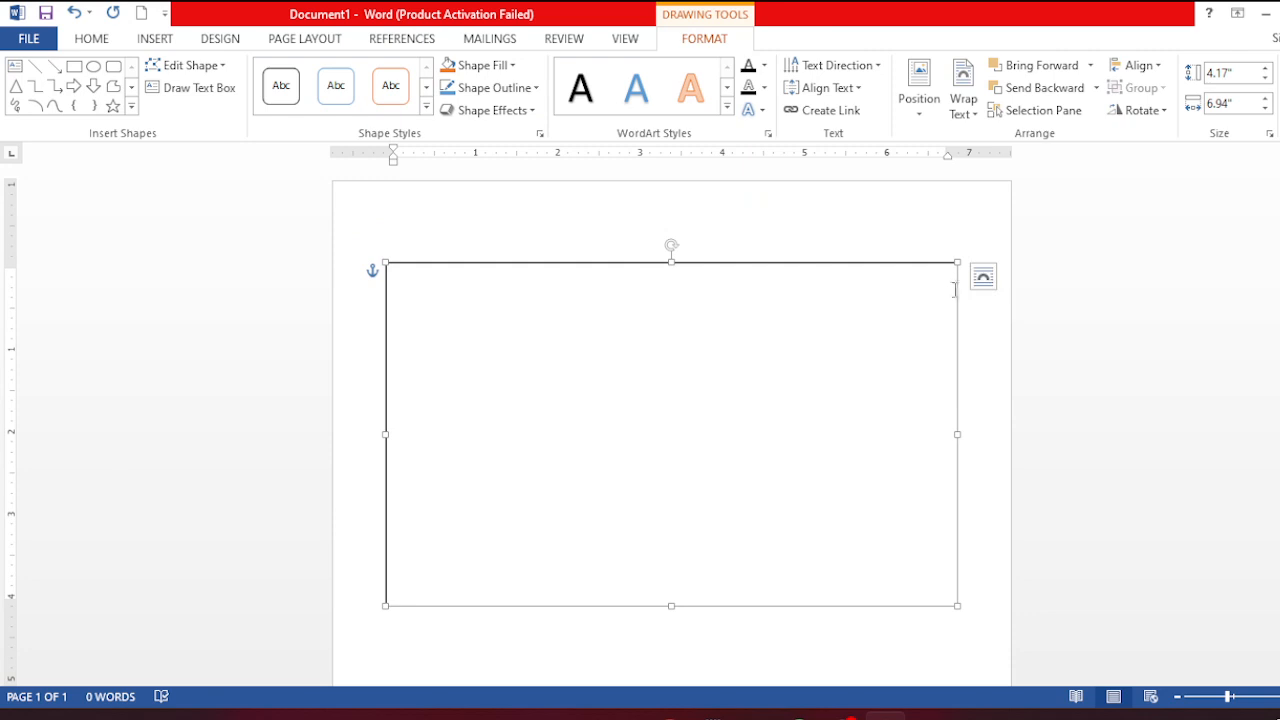
drag(957, 264, 968, 246)
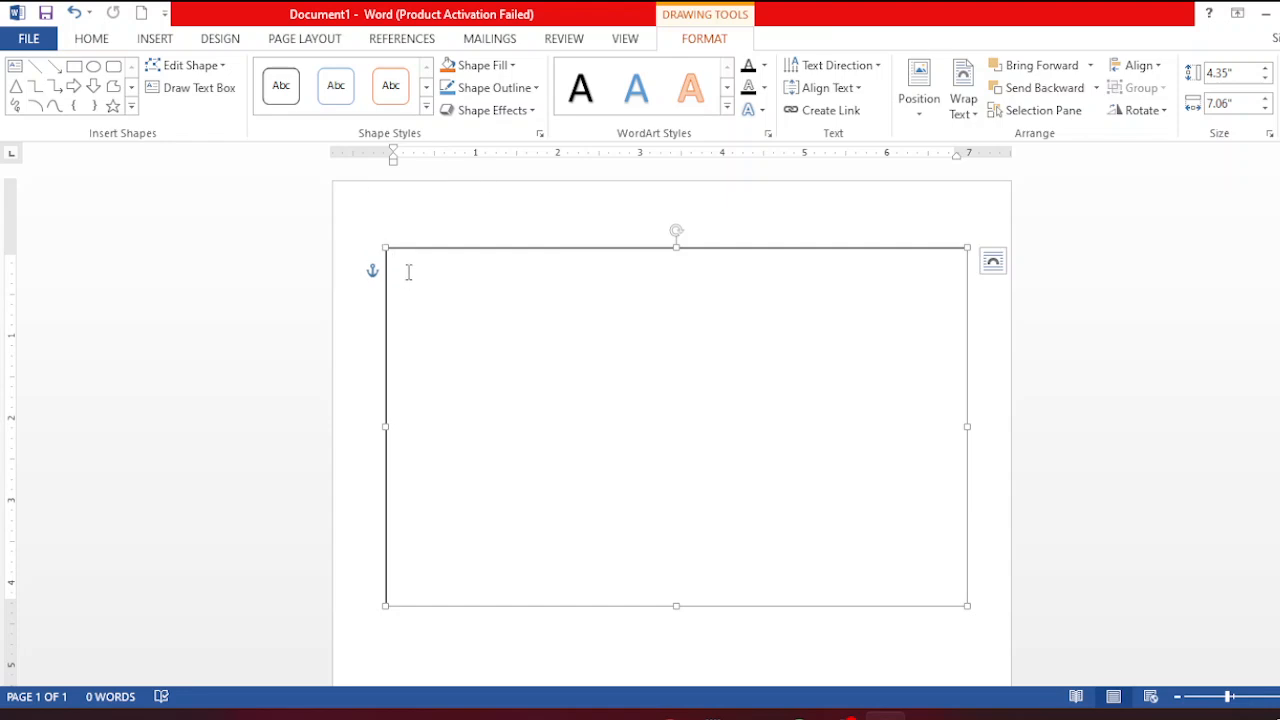
Enter the heading "INVITATION! INVITATION!! INVITATION!!!" in the text box
text(in)
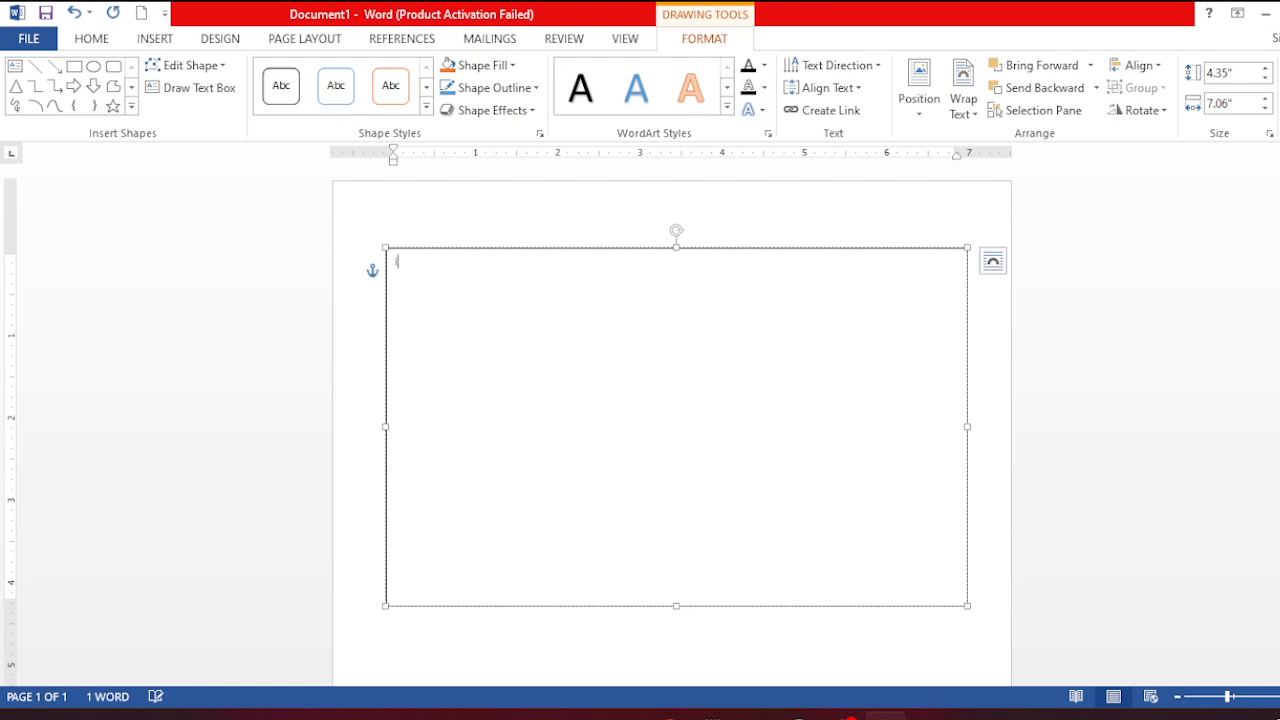
text(INVITATION)
key(ctrl)
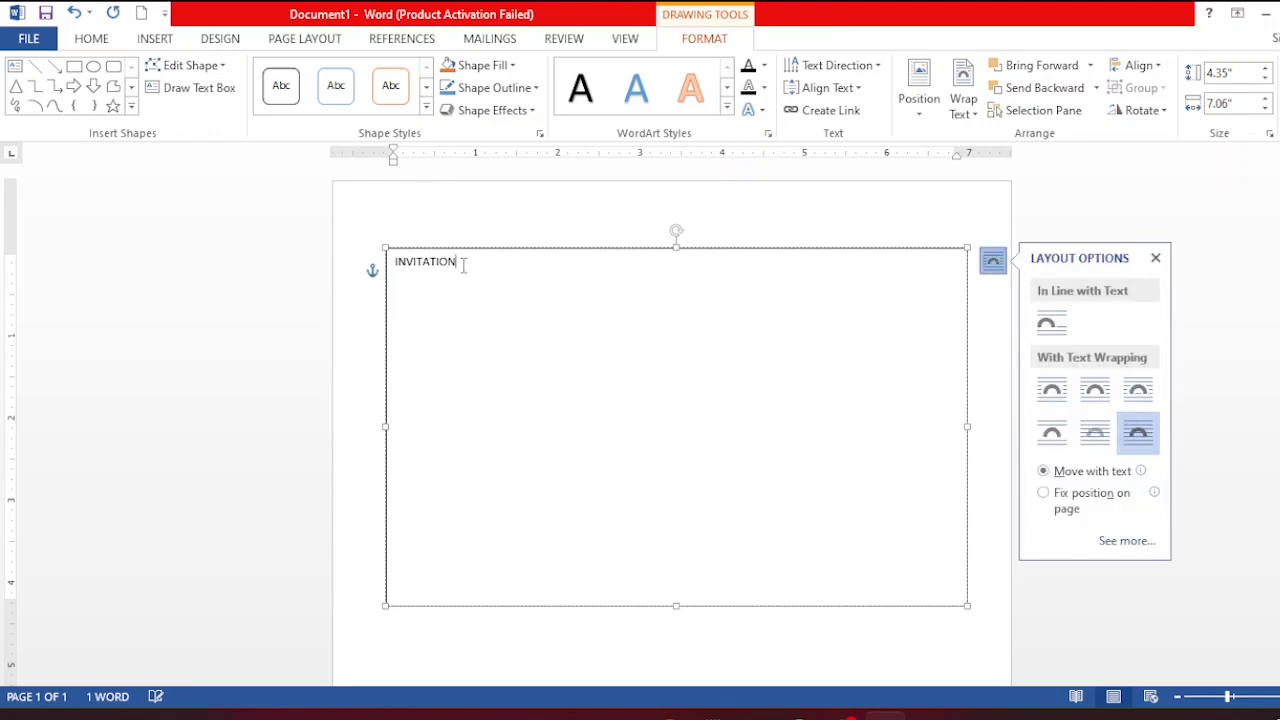
text(! INVITATION)
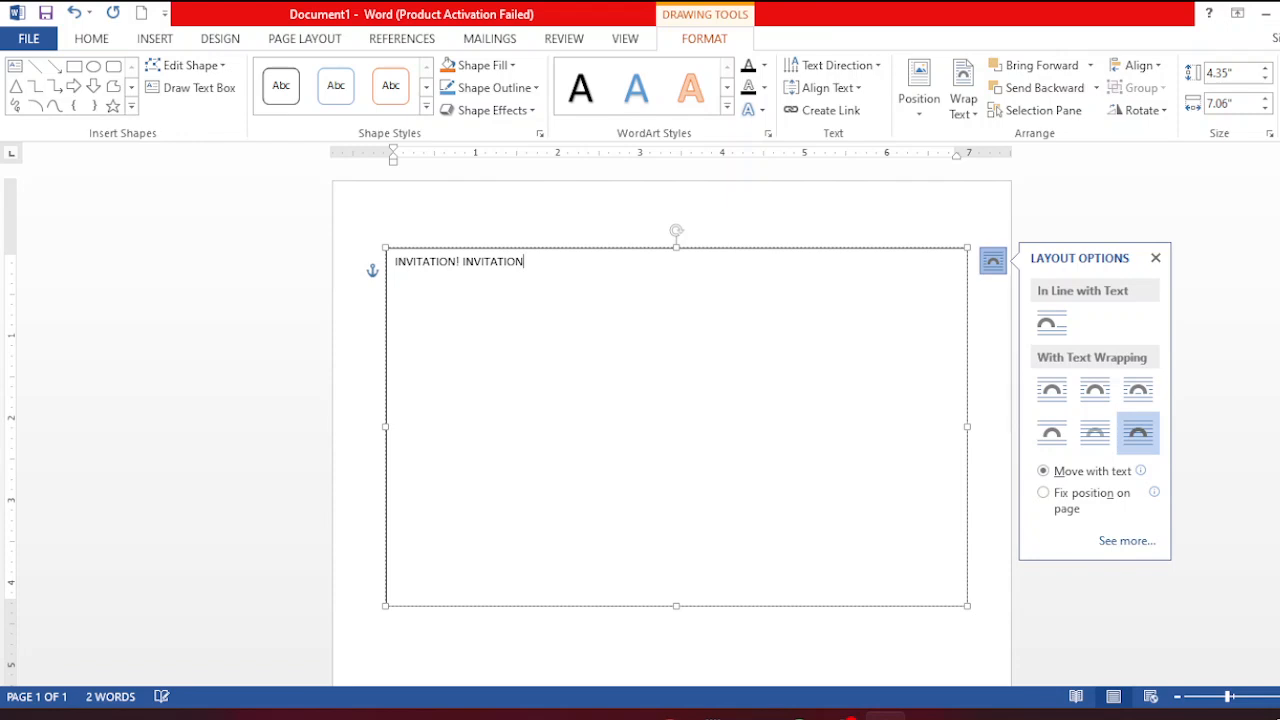
text(!! INVITATION!!!)
Format the invitation heading in the Algerian font at size 22
drag(613, 265, 395, 600)
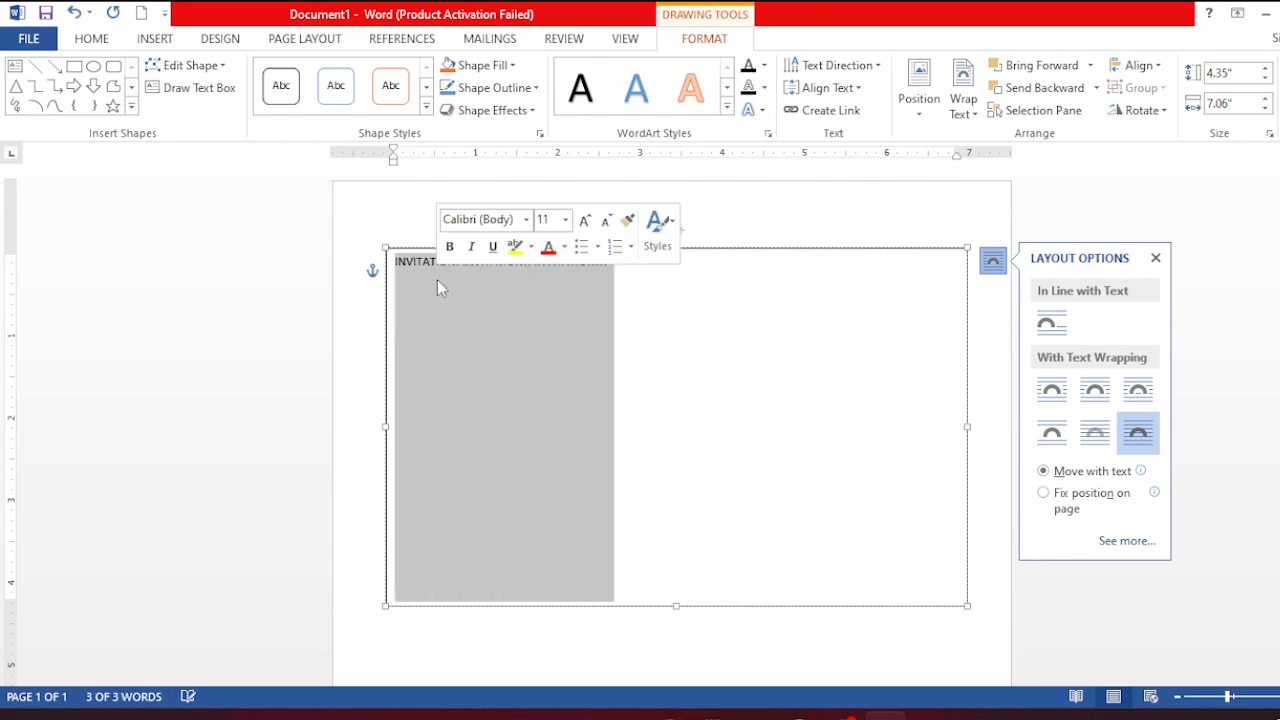
click(90, 41)
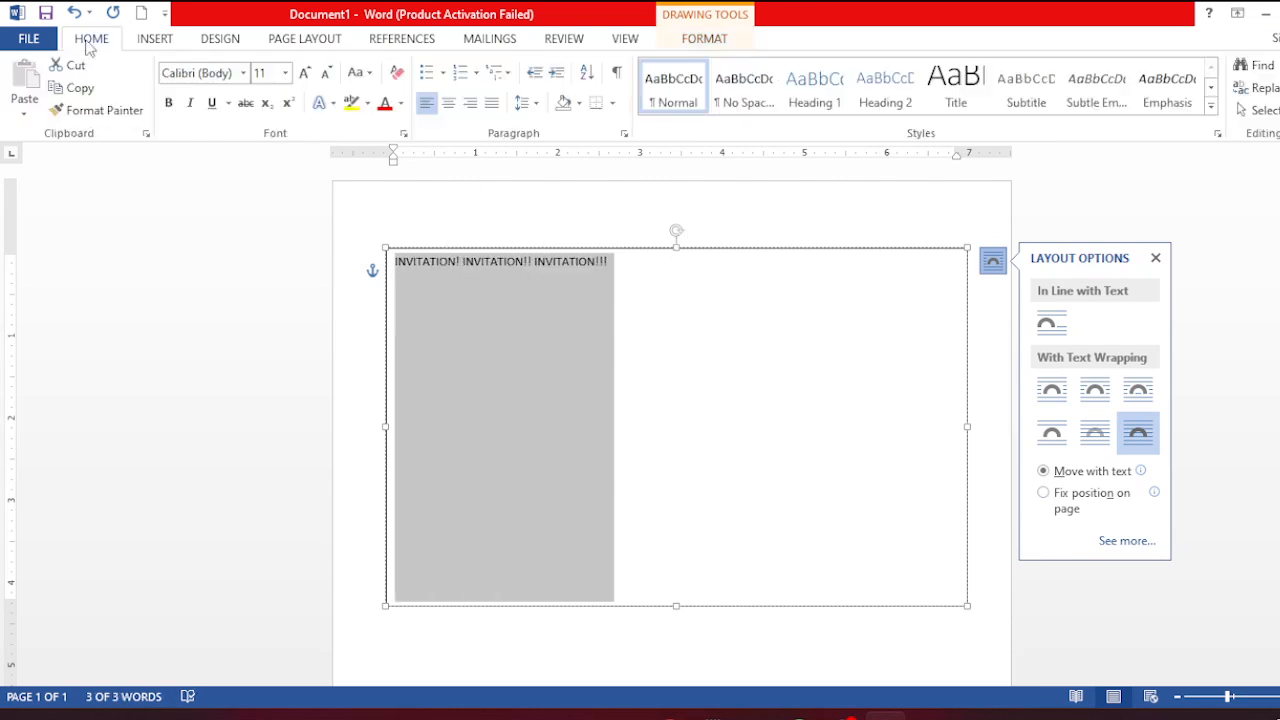
click(243, 73)
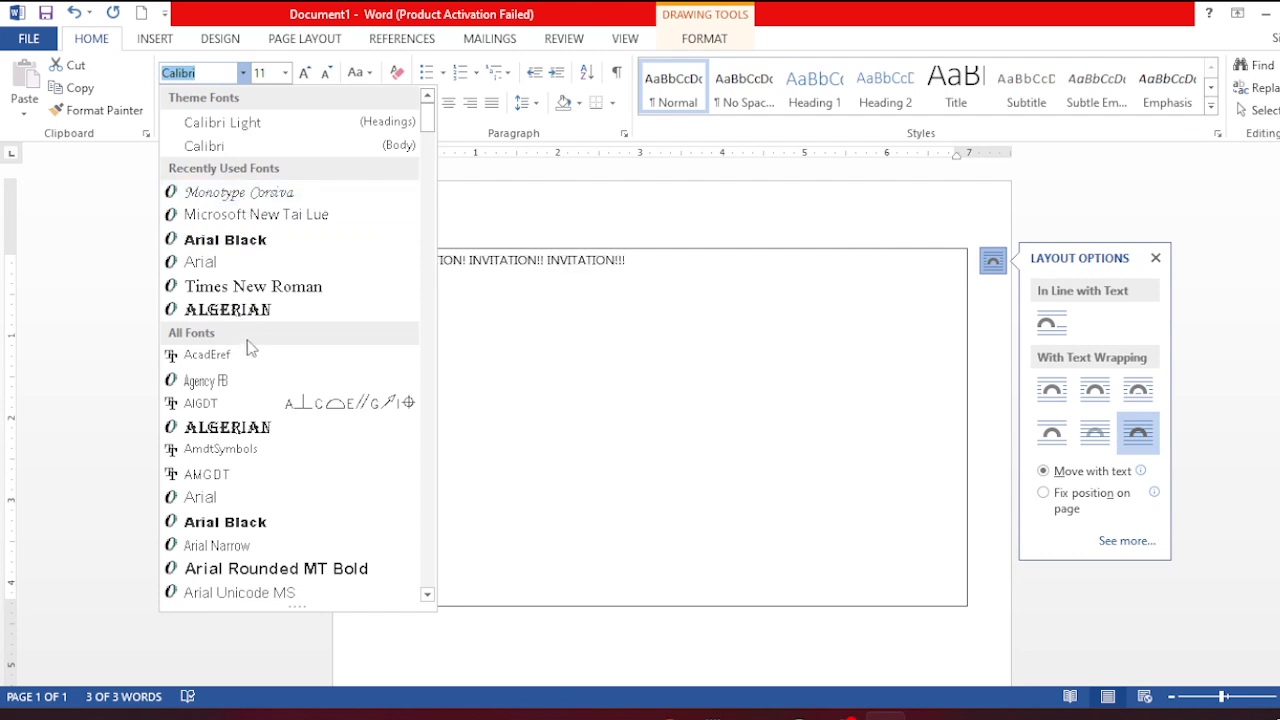
click(241, 430)
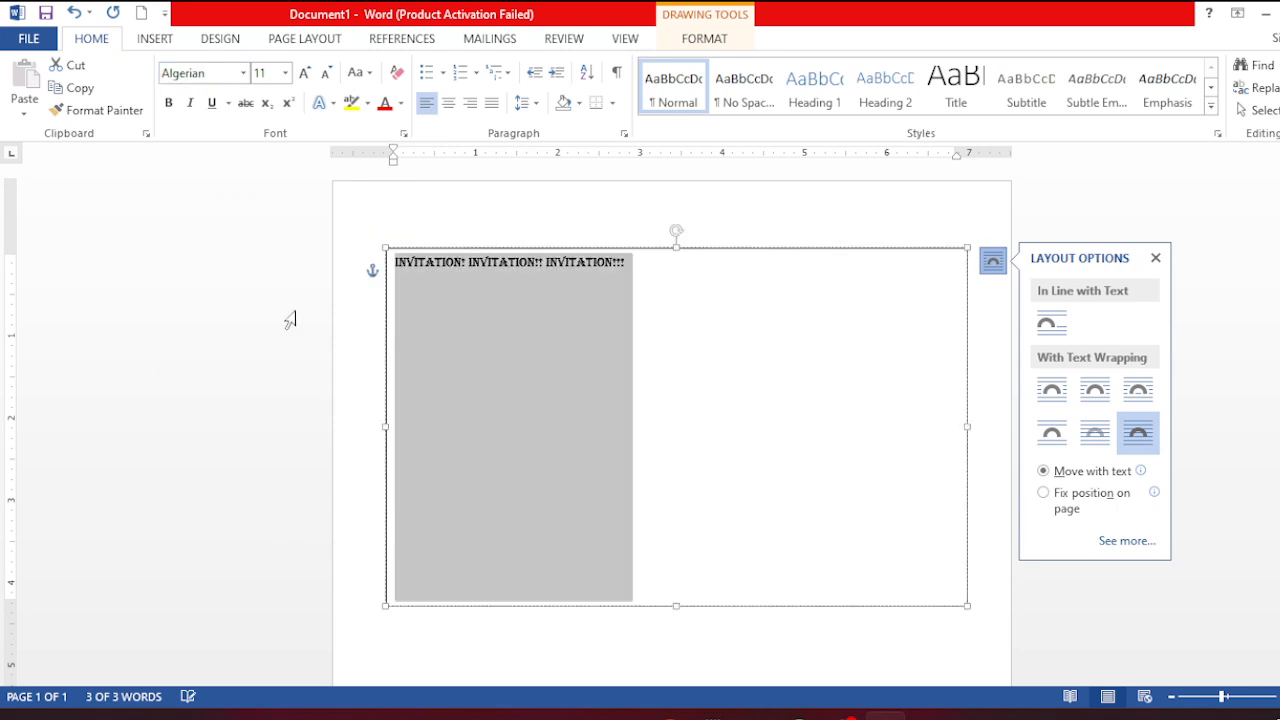
click(285, 73)
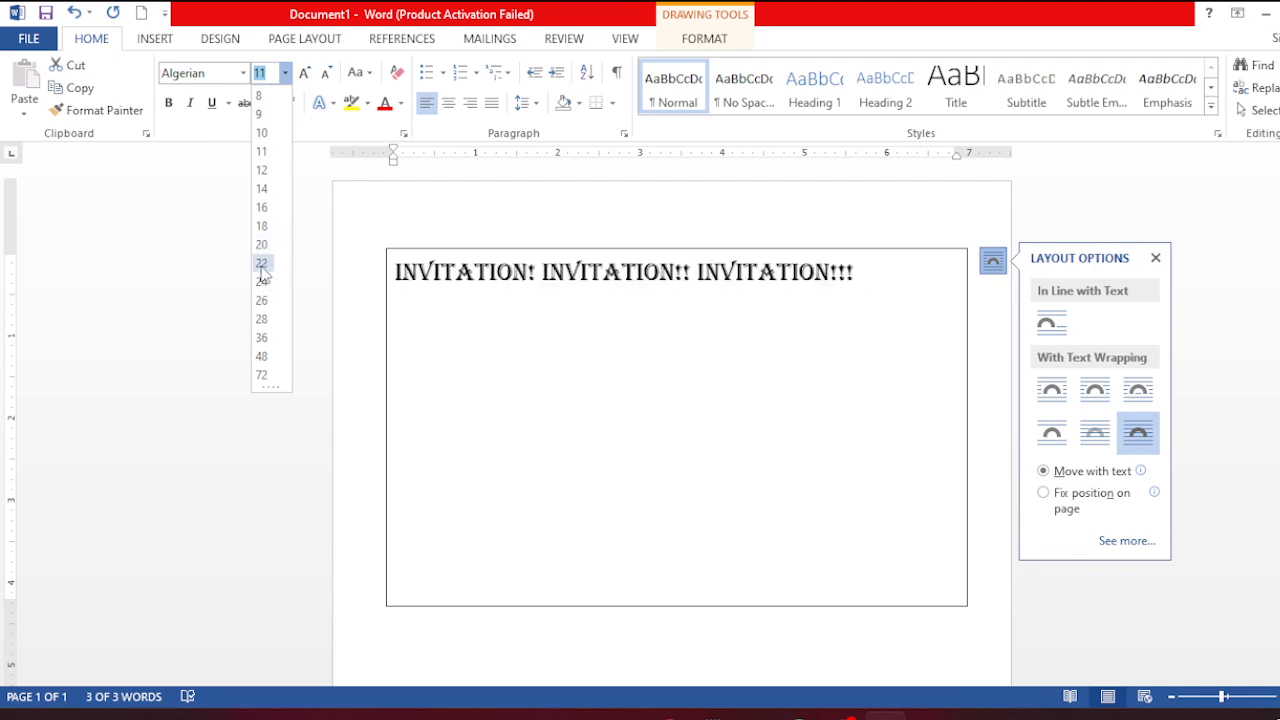
click(261, 263)
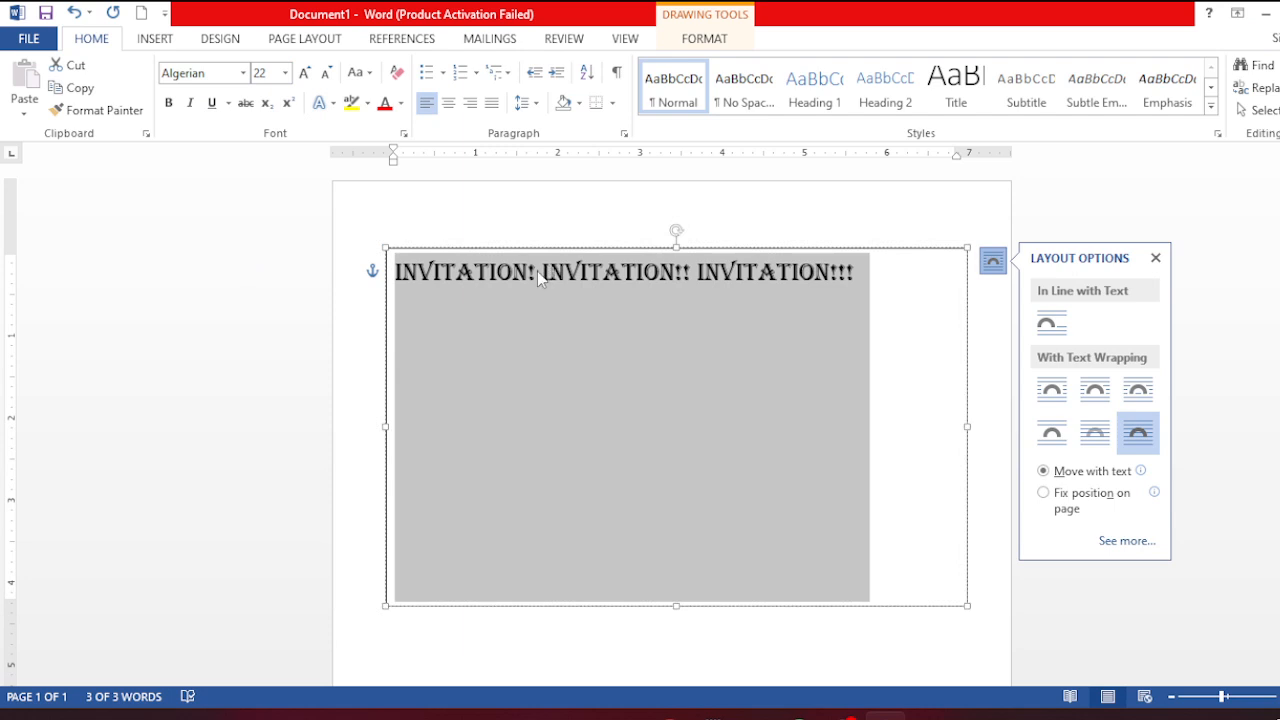
Widen the gaps between the three heading words with extra spaces and center the heading line
click(537, 272)
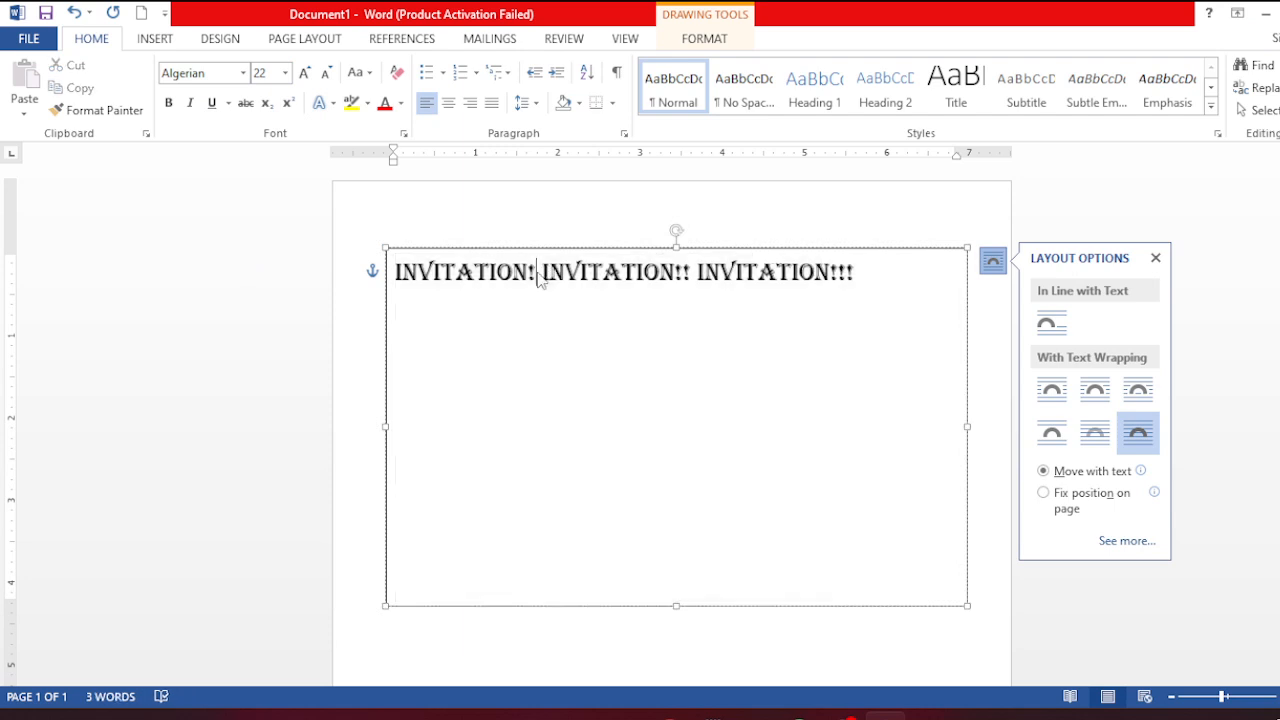
click(716, 262)
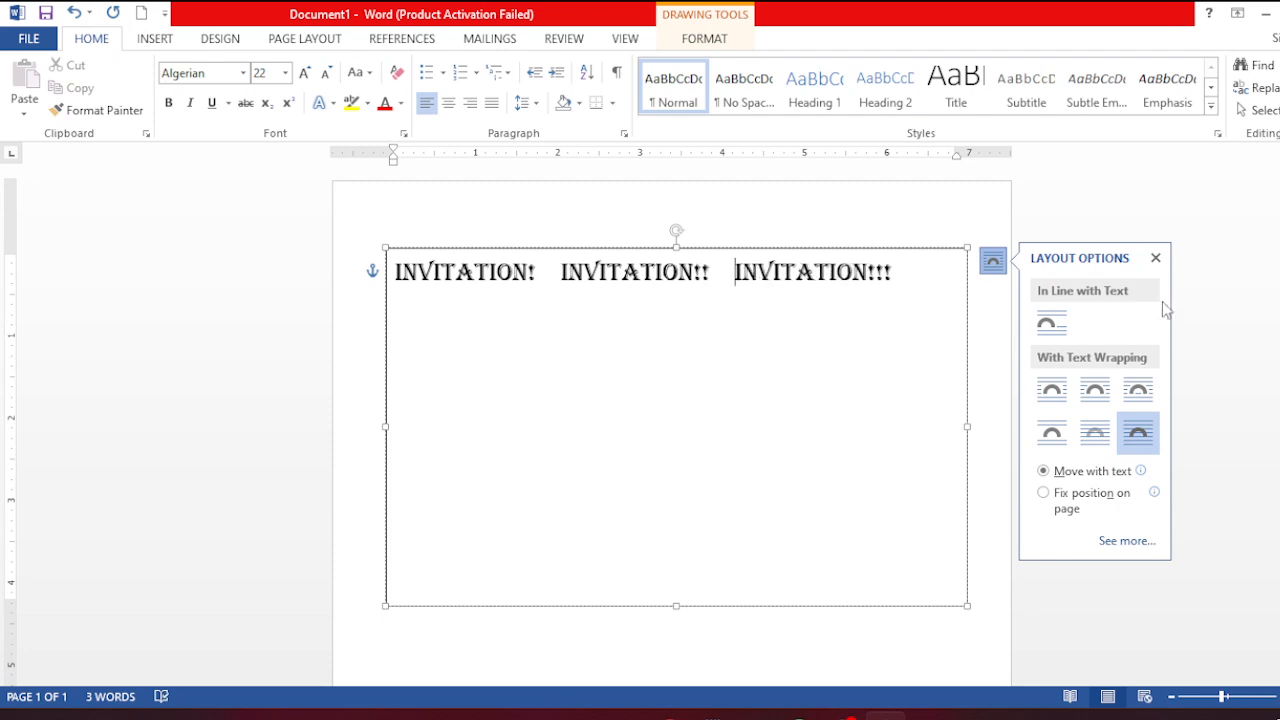
click(729, 305)
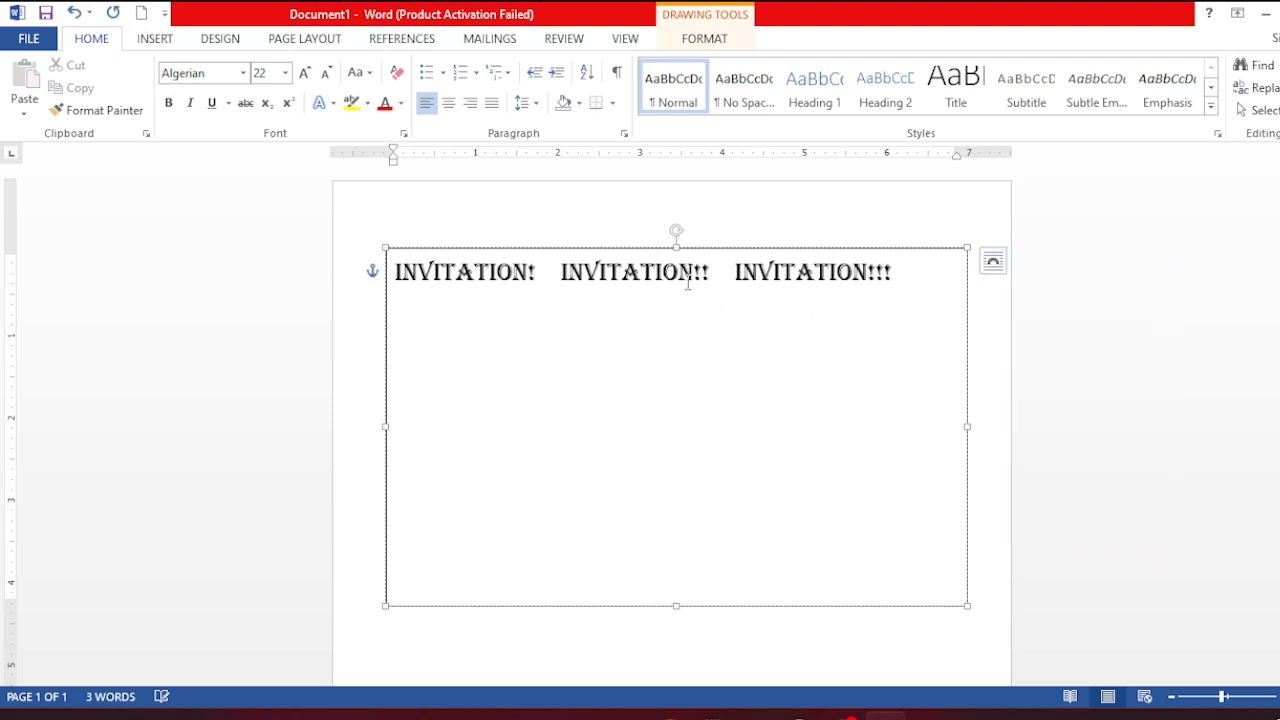
key(ctrl+e)
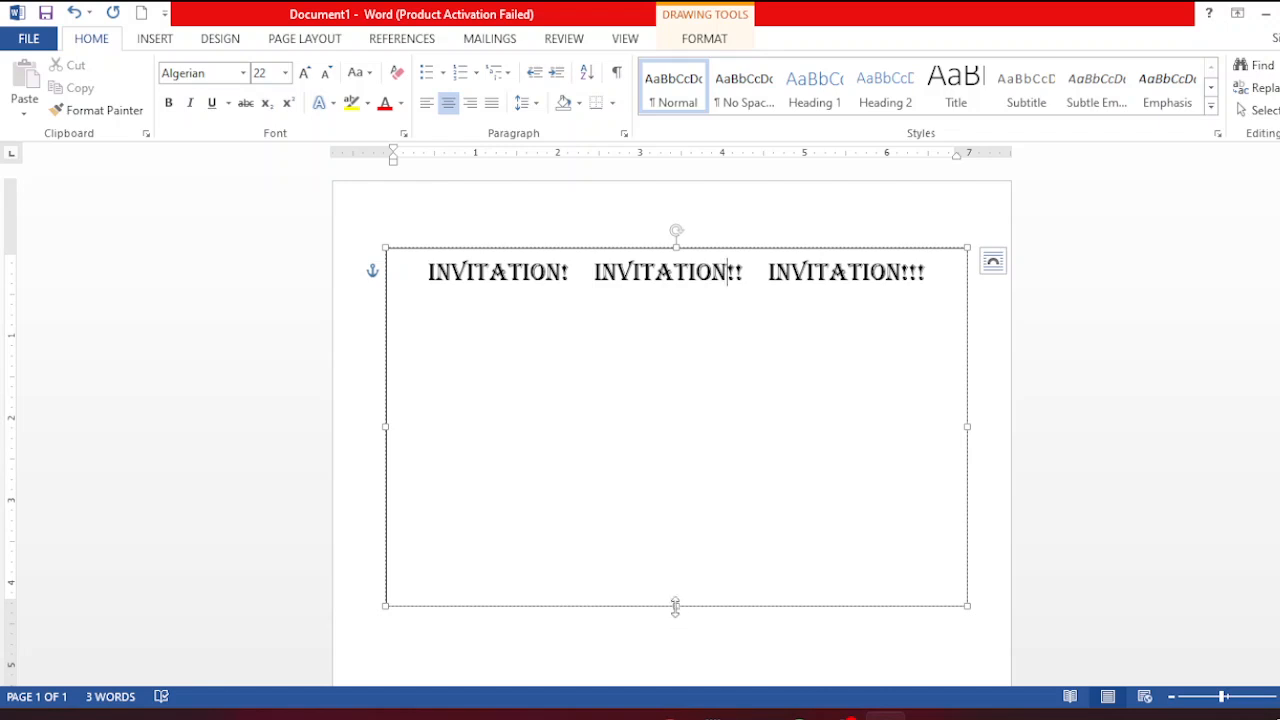
Shorten the text box and enter "NURUDEEN TECHNILOGY & ARTS SCHOOL" on a new line below the invitation heading
drag(675, 605, 674, 444)
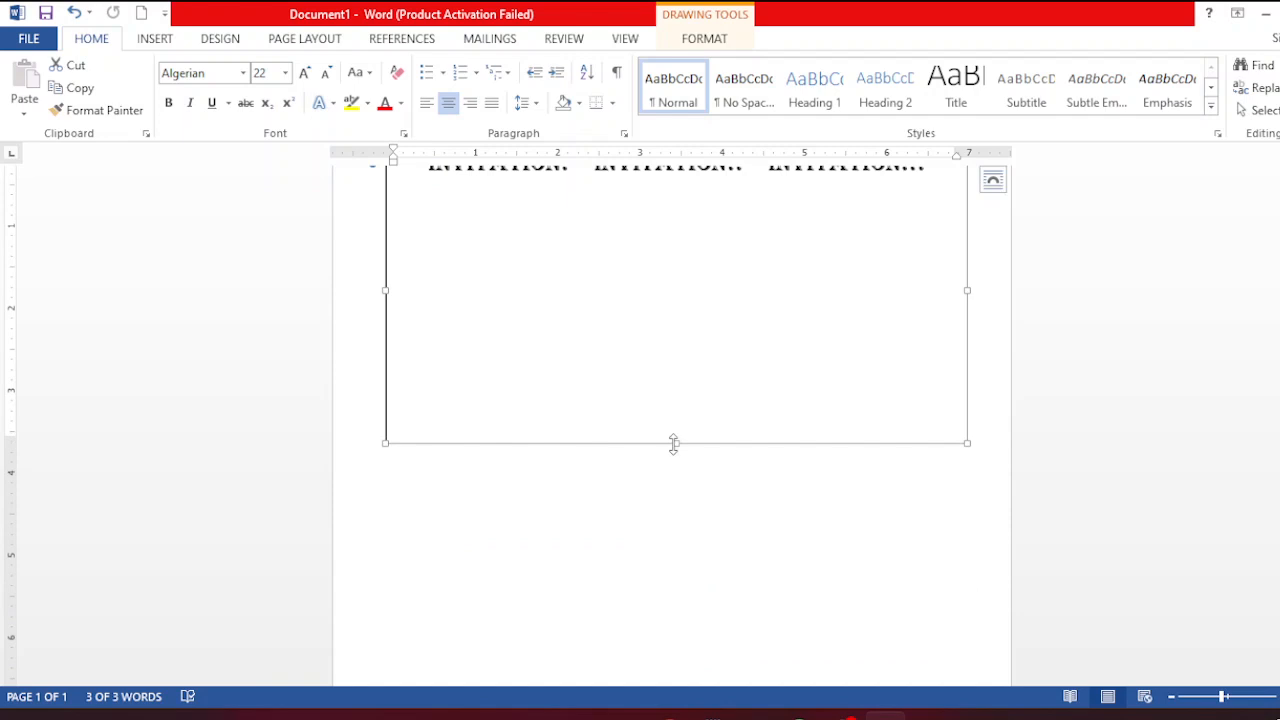
click(941, 180)
key(Return)
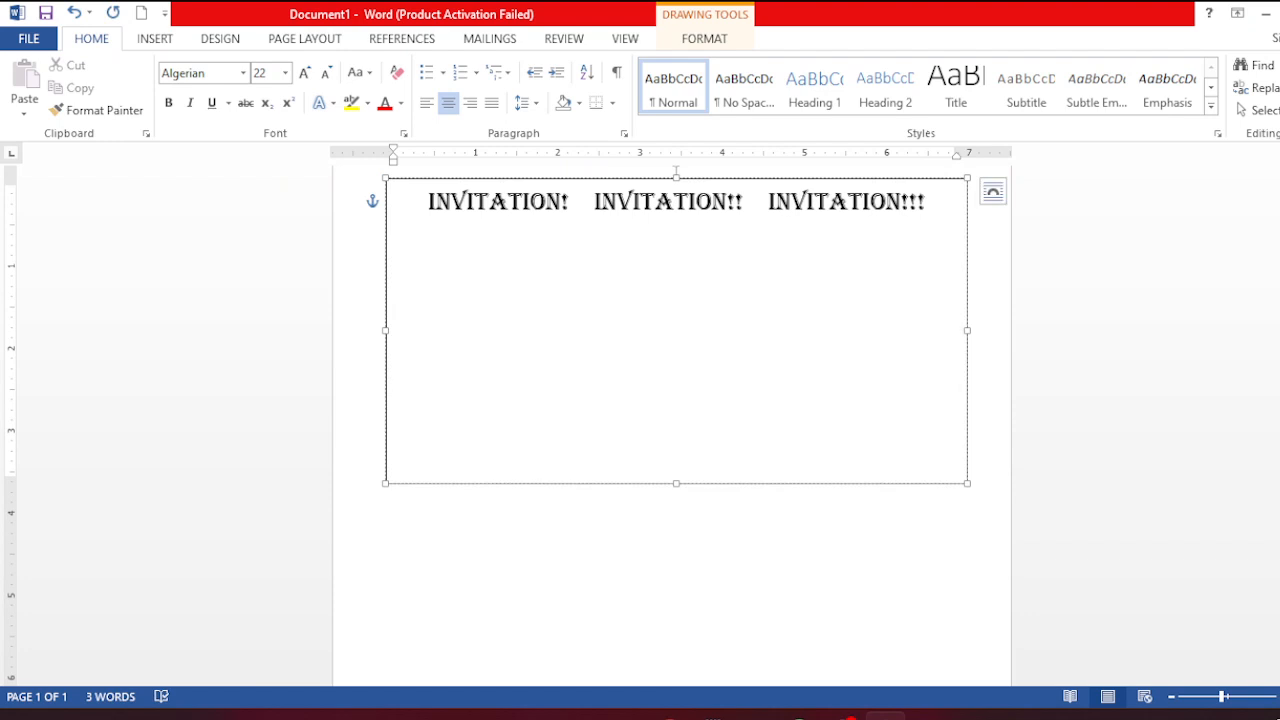
text(NURUDE)
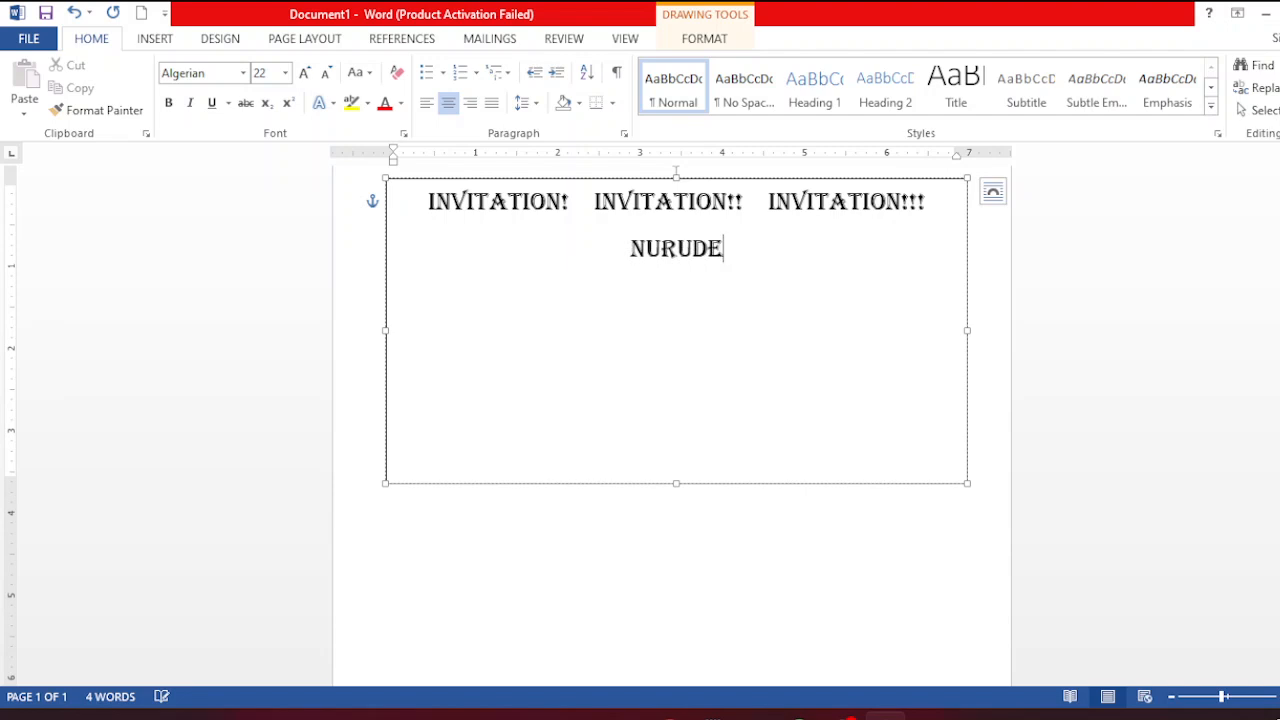
text(EN TE)
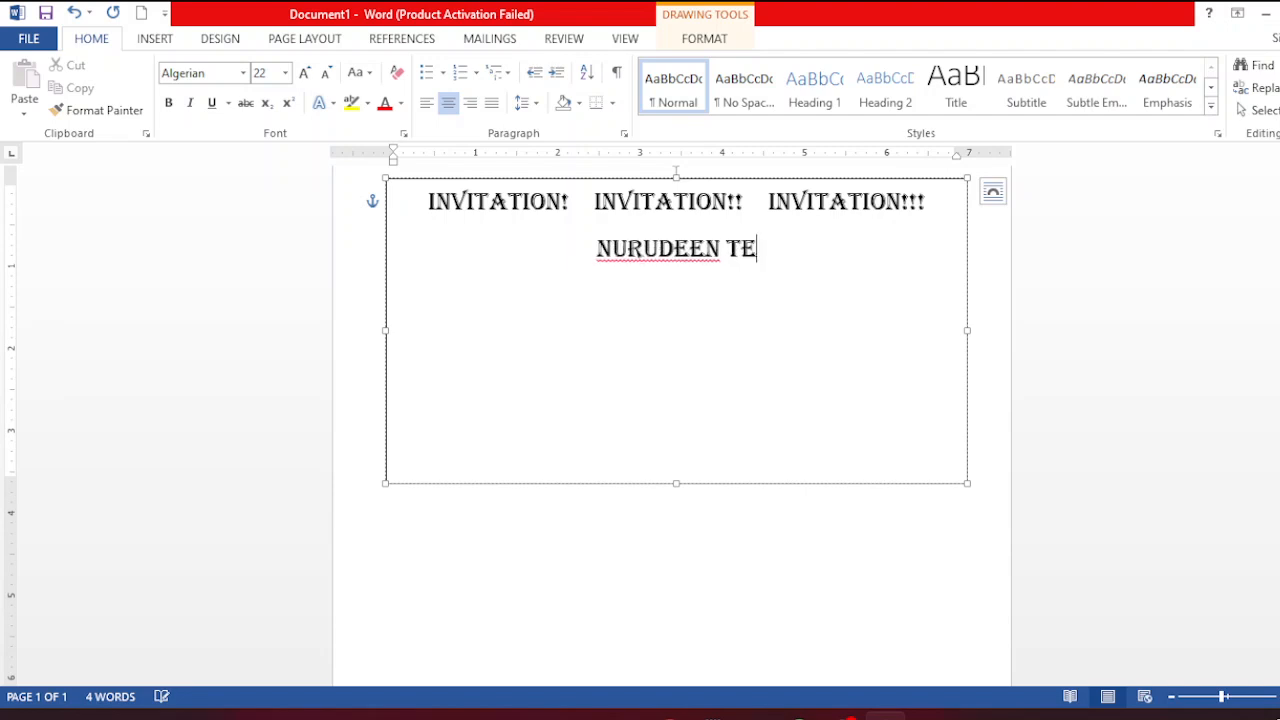
text(CHNILO)
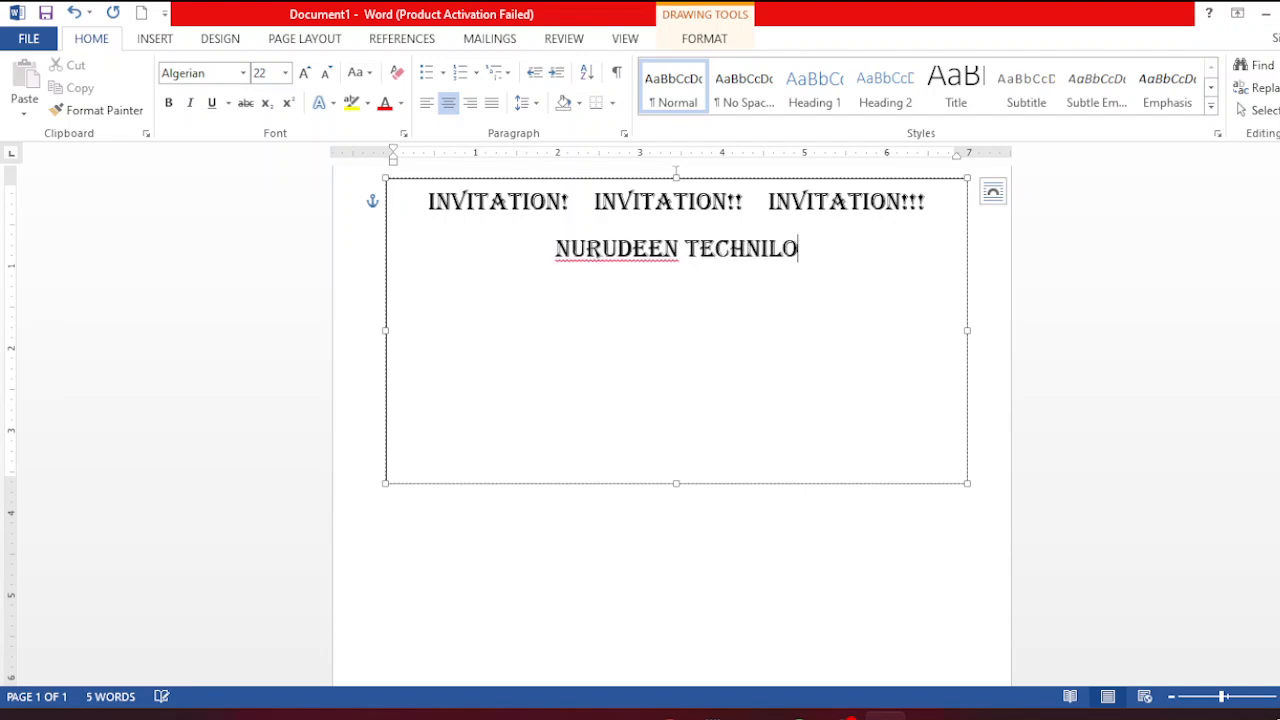
text(GY AND)
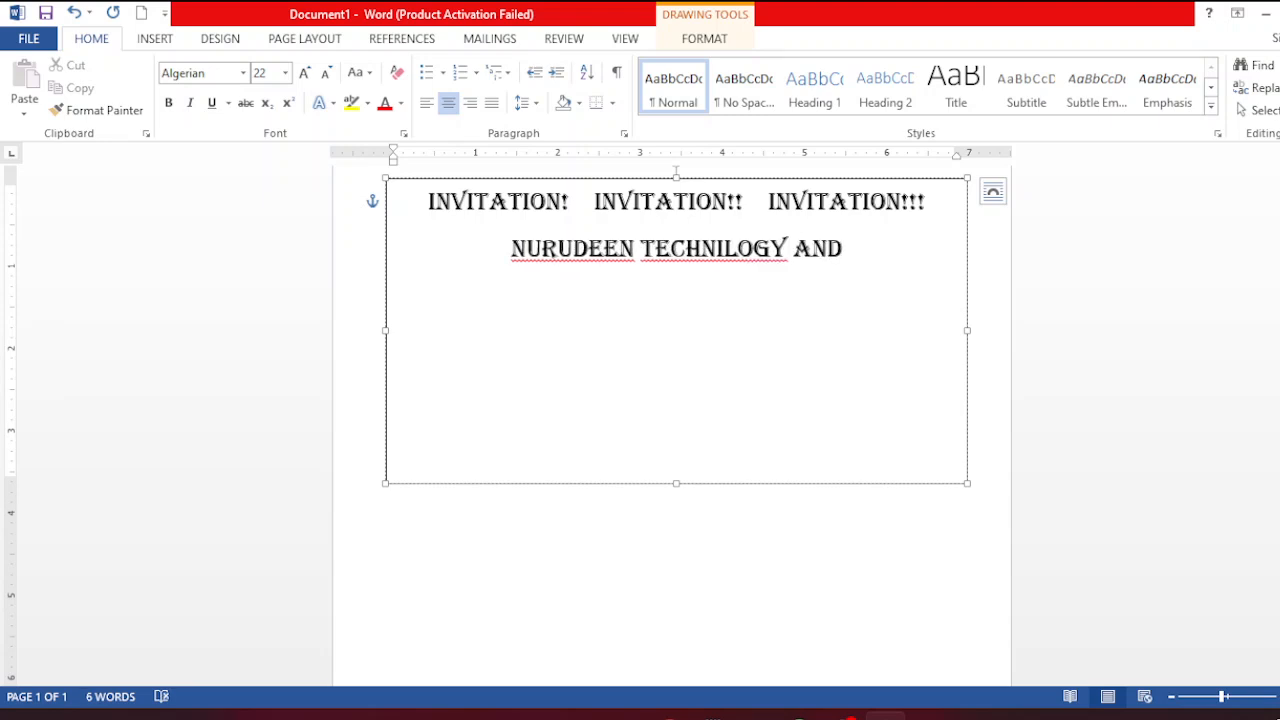
key(BackSpace)
key(BackSpace)
key(BackSpace)
key(BackSpace)
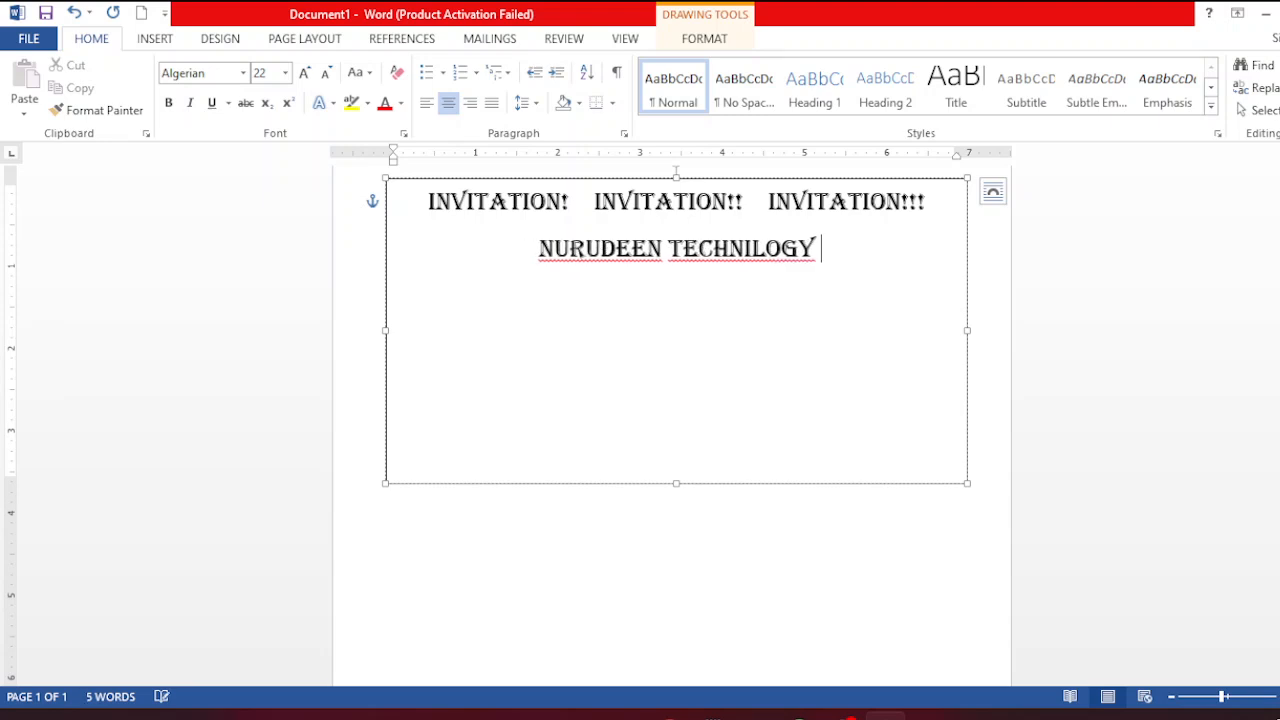
text(&)
key(BackSpace)
text(&)
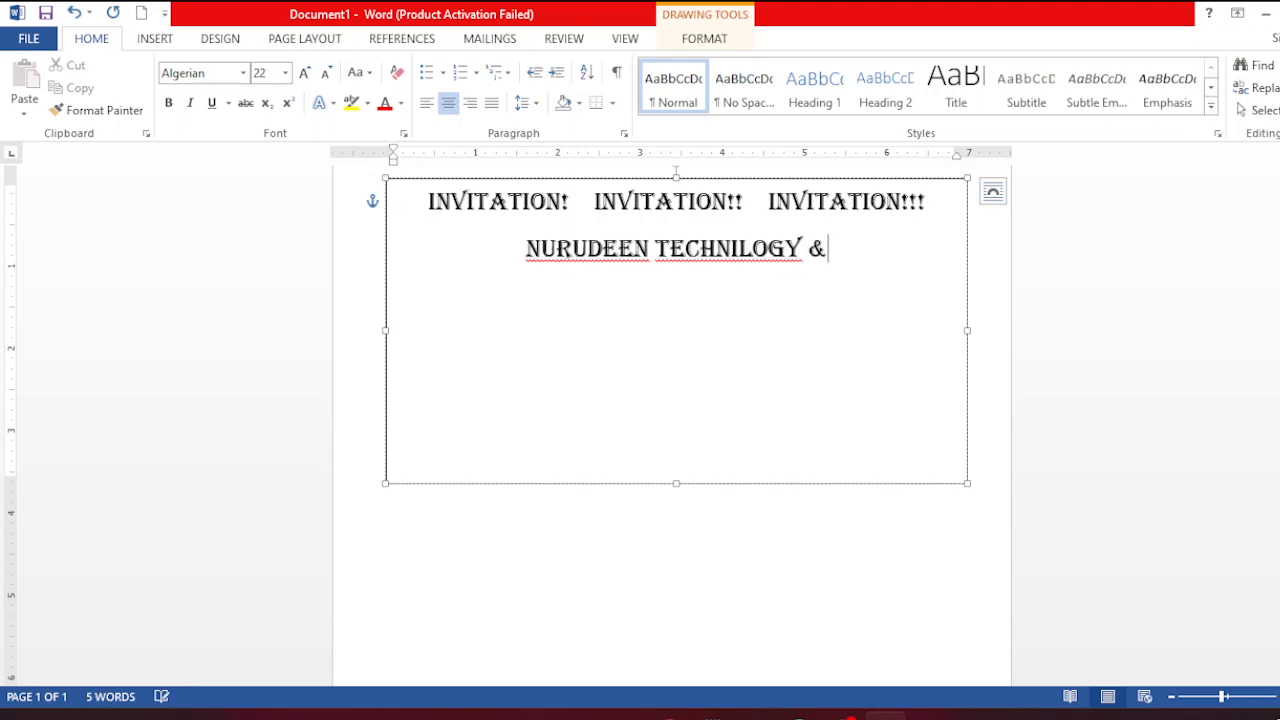
text( ARTS SC)
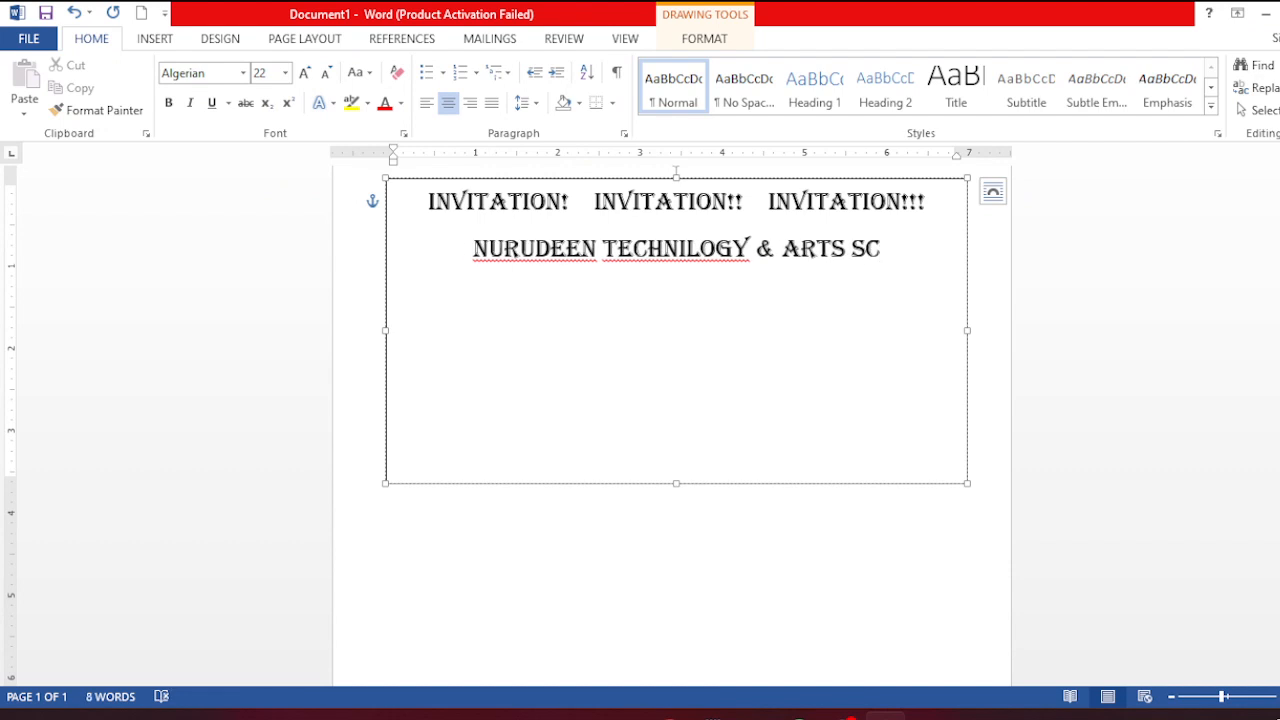
text(HOOL)
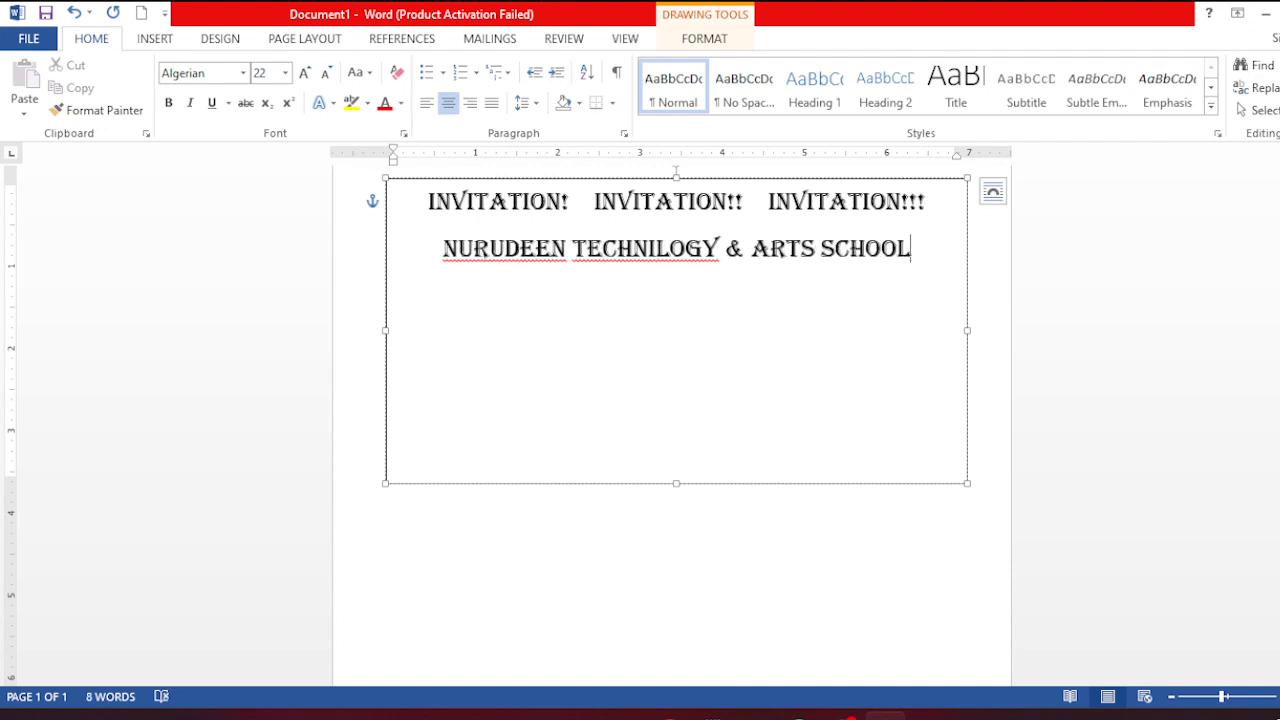
Continue the sentence after the school name with CORDIALLY INVITES “U”
text( CORDIALLY)
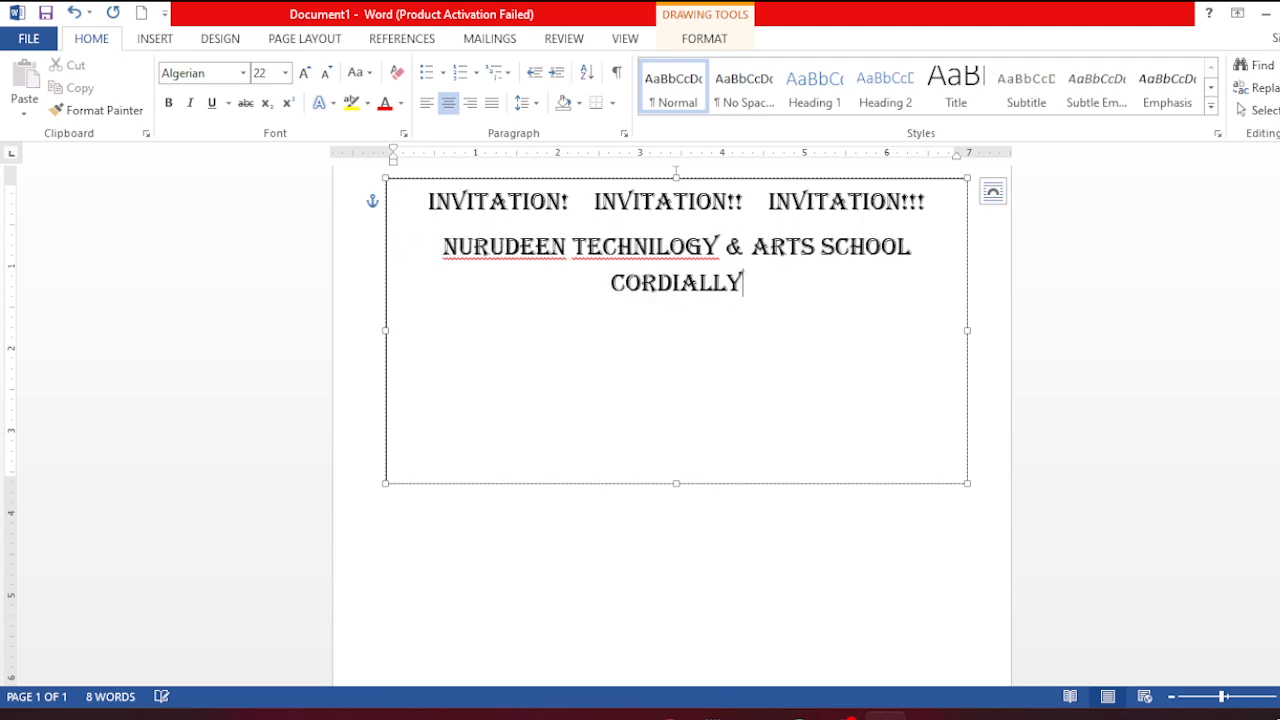
text( INVITE)
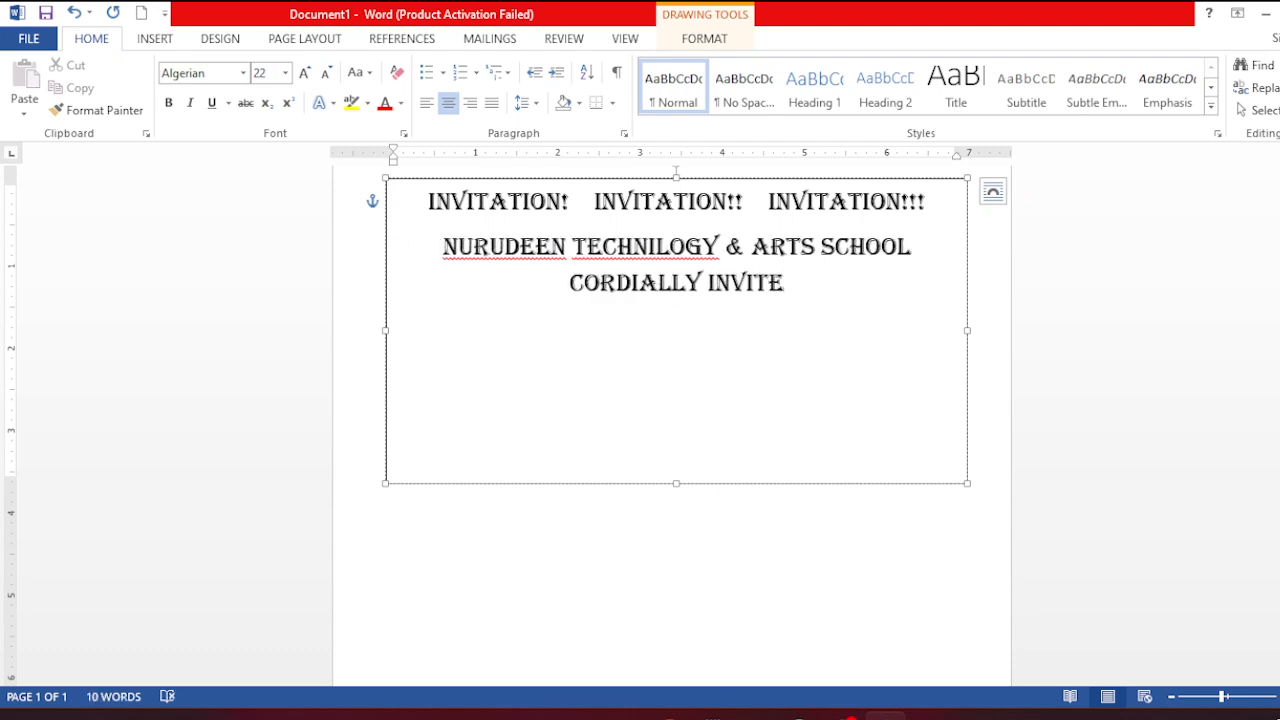
text(S )
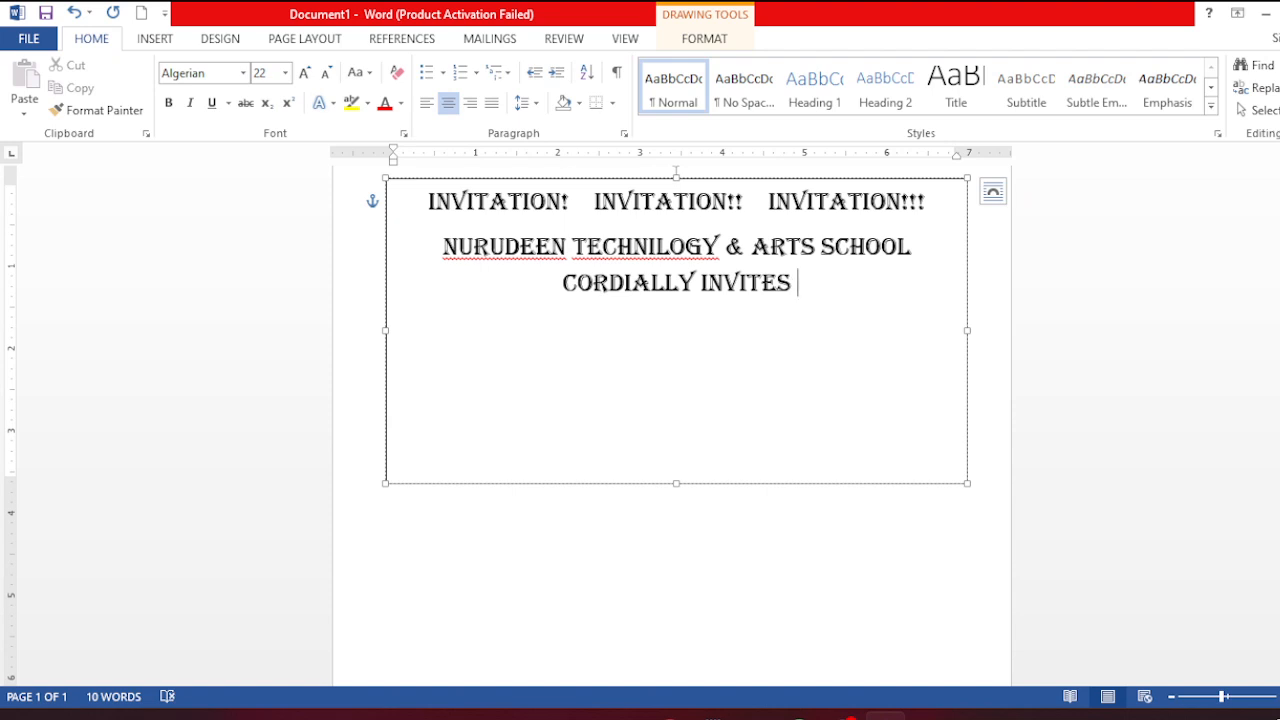
text(@)
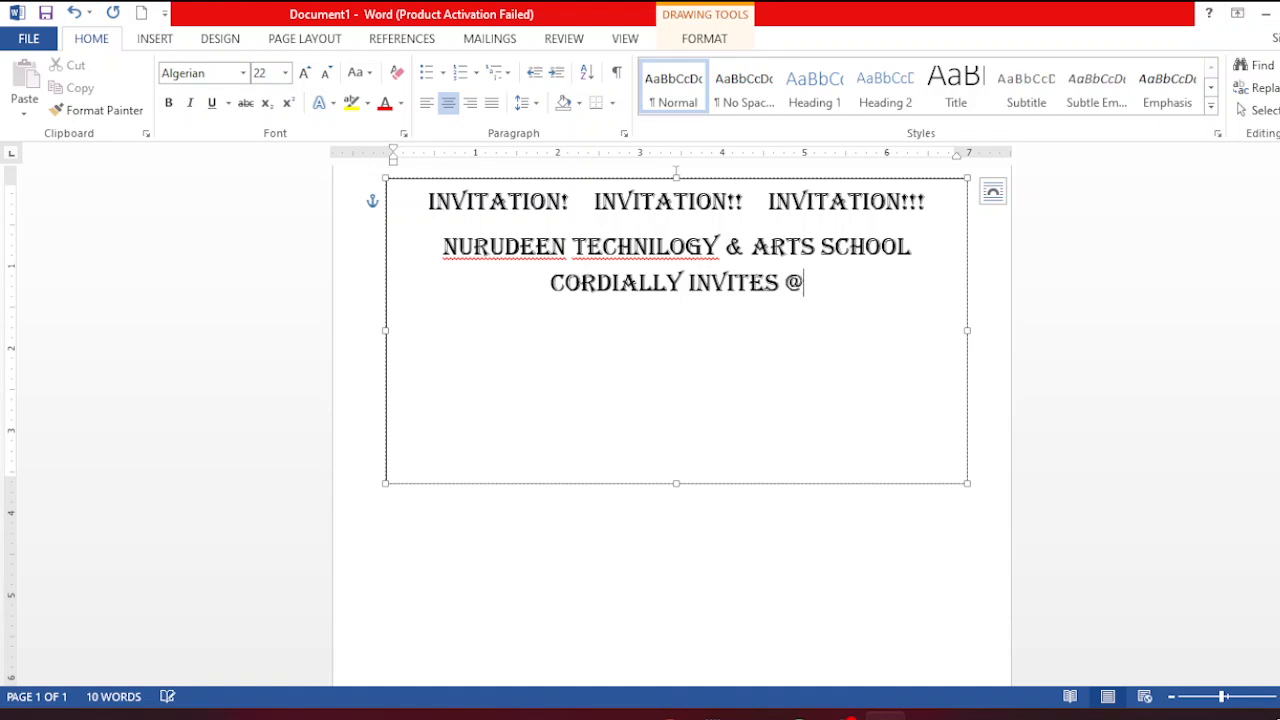
key(BackSpace)
text(:)
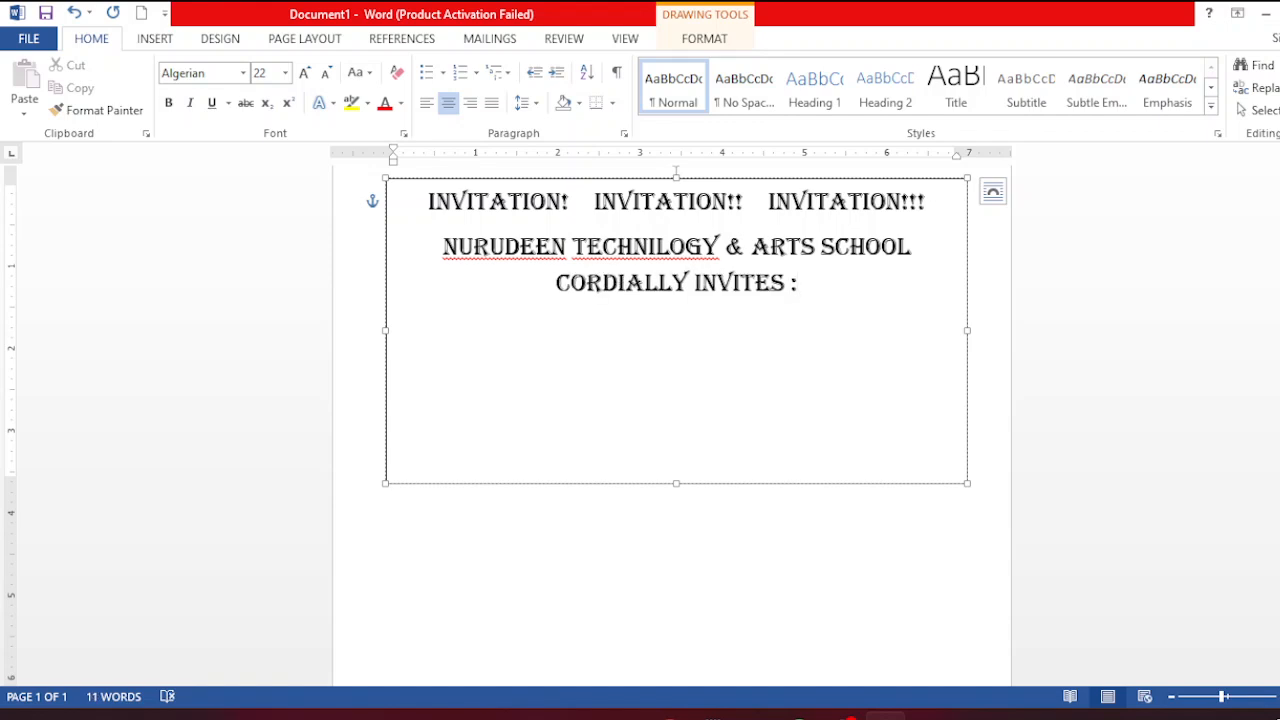
key(BackSpace)
text(")
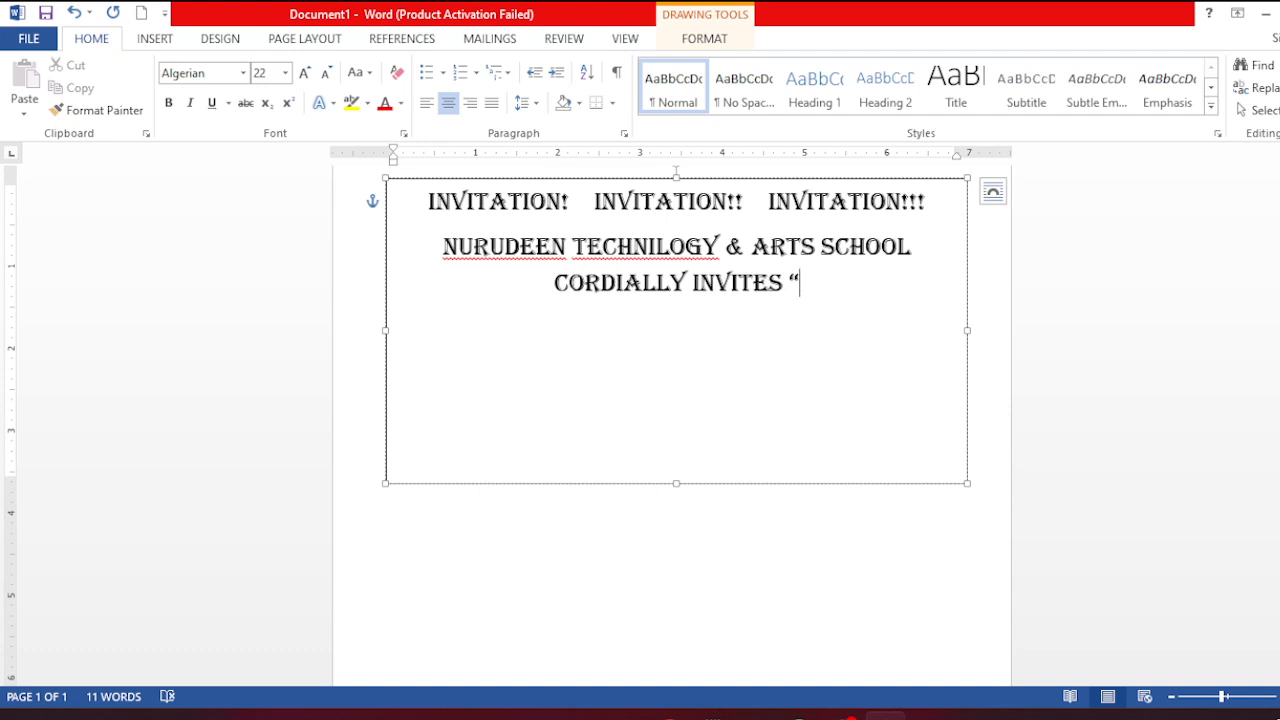
text(U)
text(")
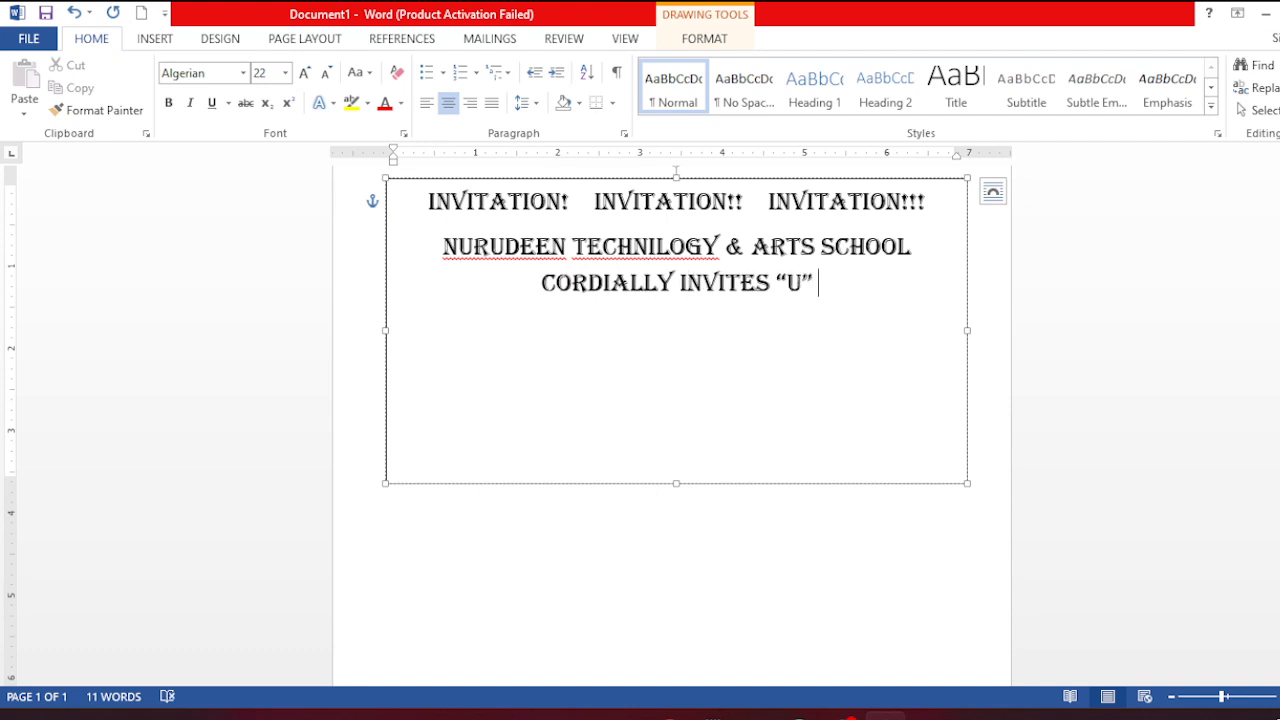
Add a new line reading "MR/MRS, MISS," followed by a long underscore blank for the guest's name
key(Return)
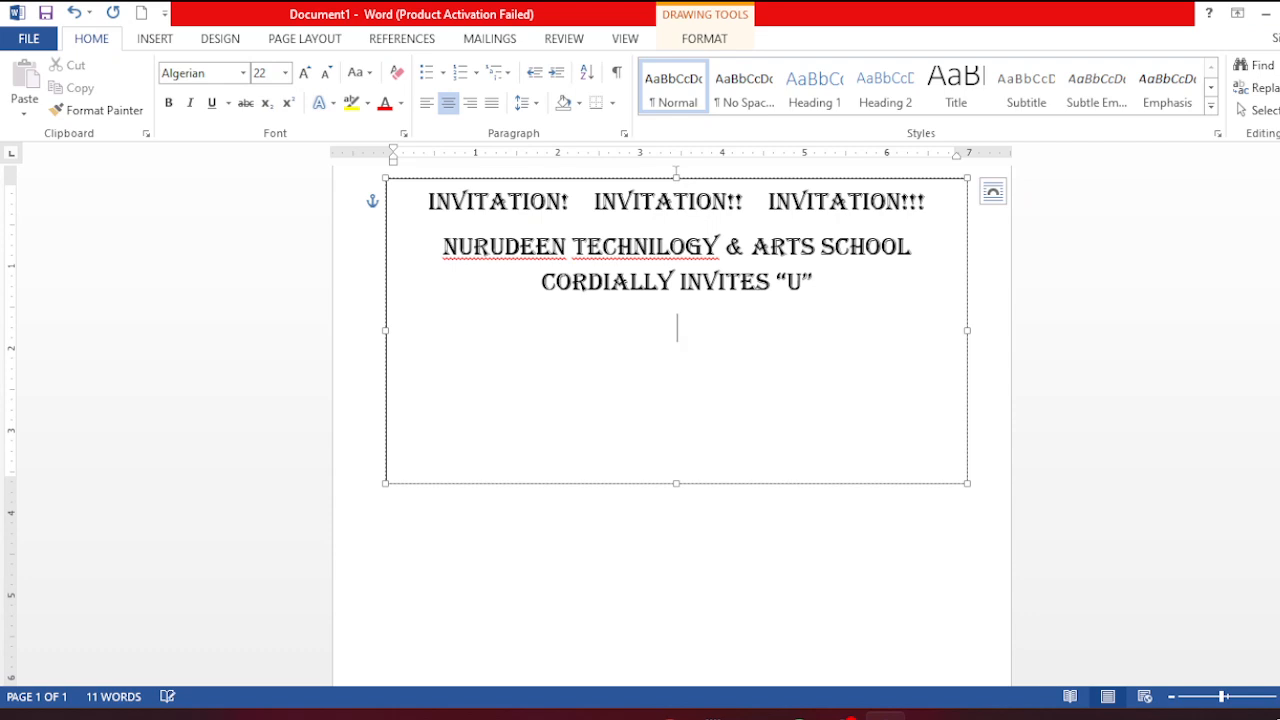
text(MR/MRS)
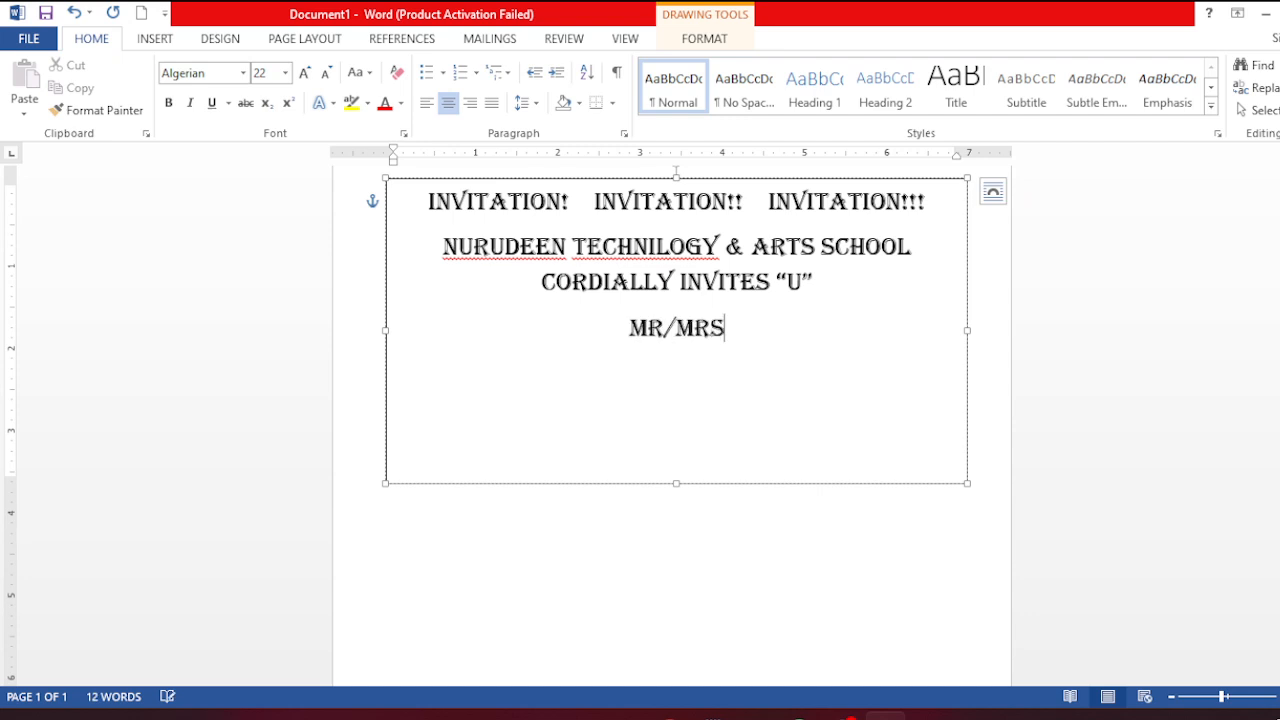
text(, )
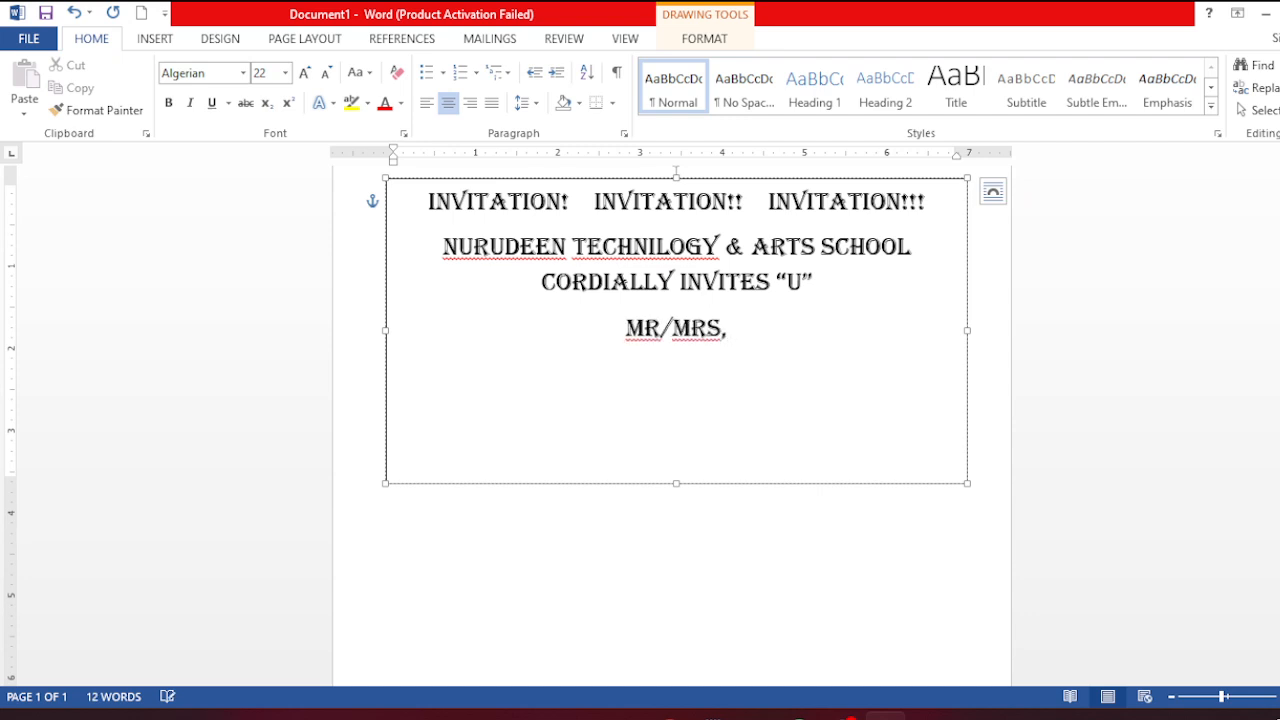
text(MISS)
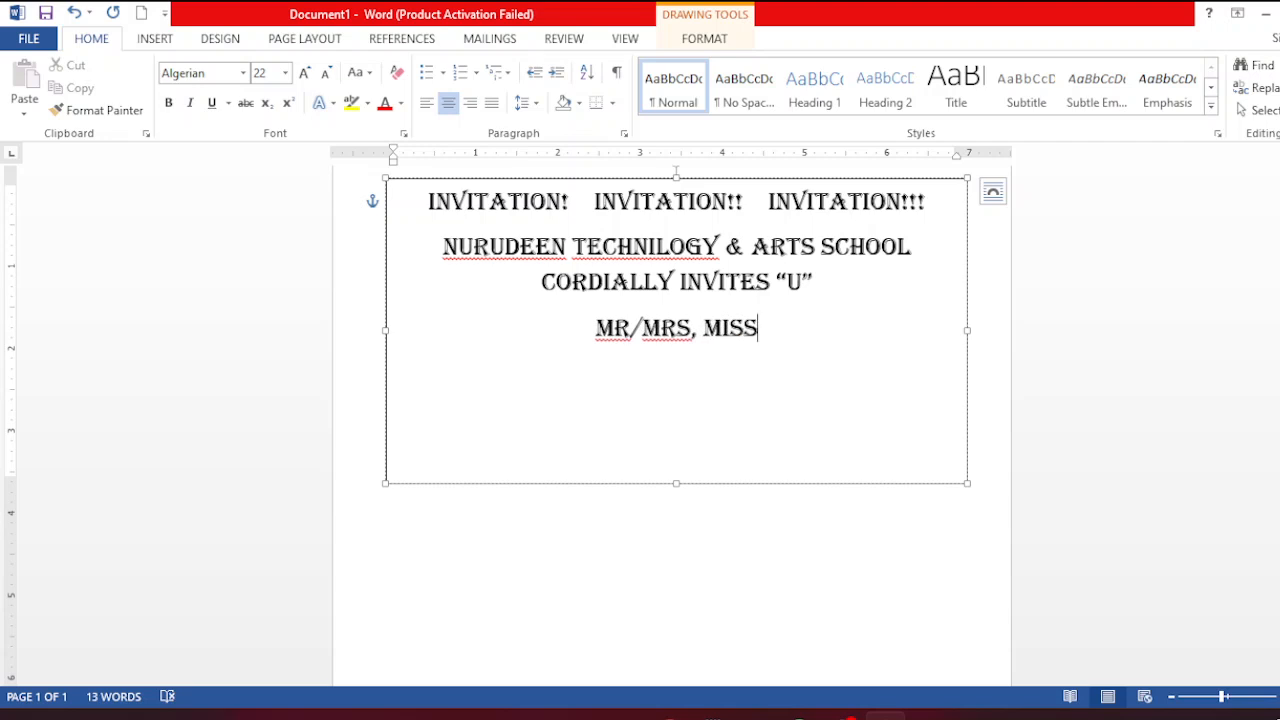
text(, )
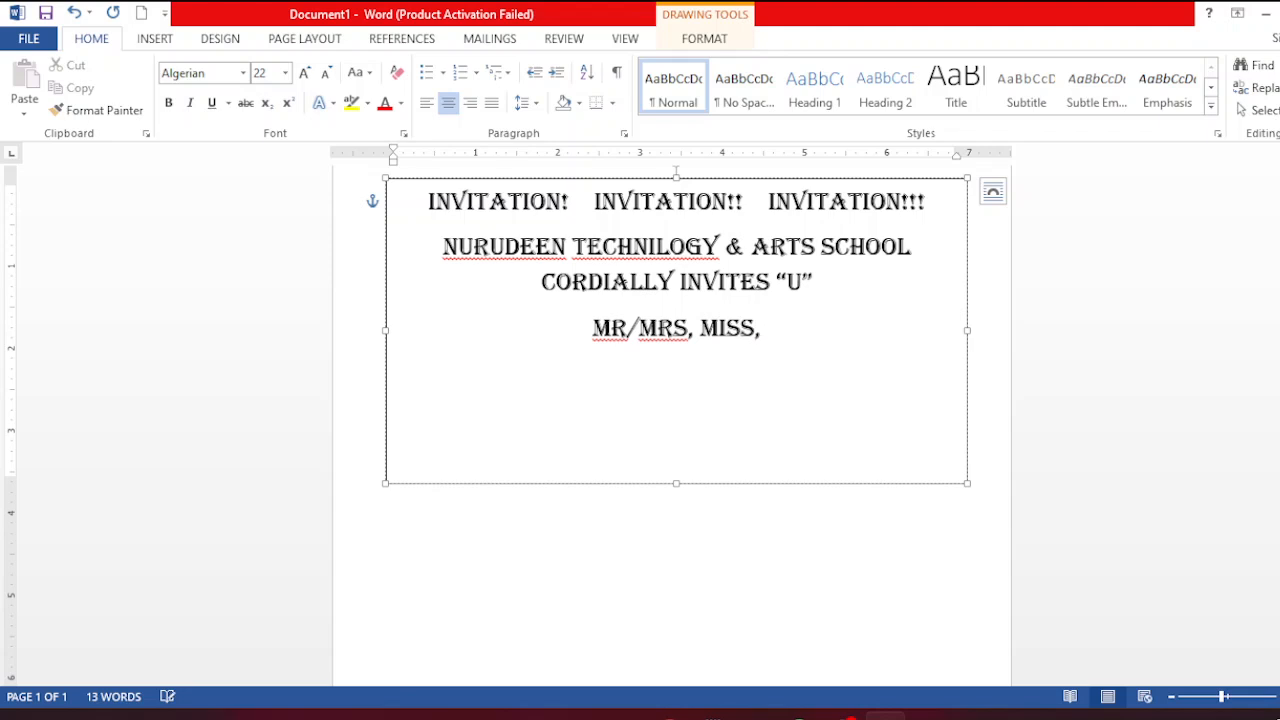
text(_____________________)
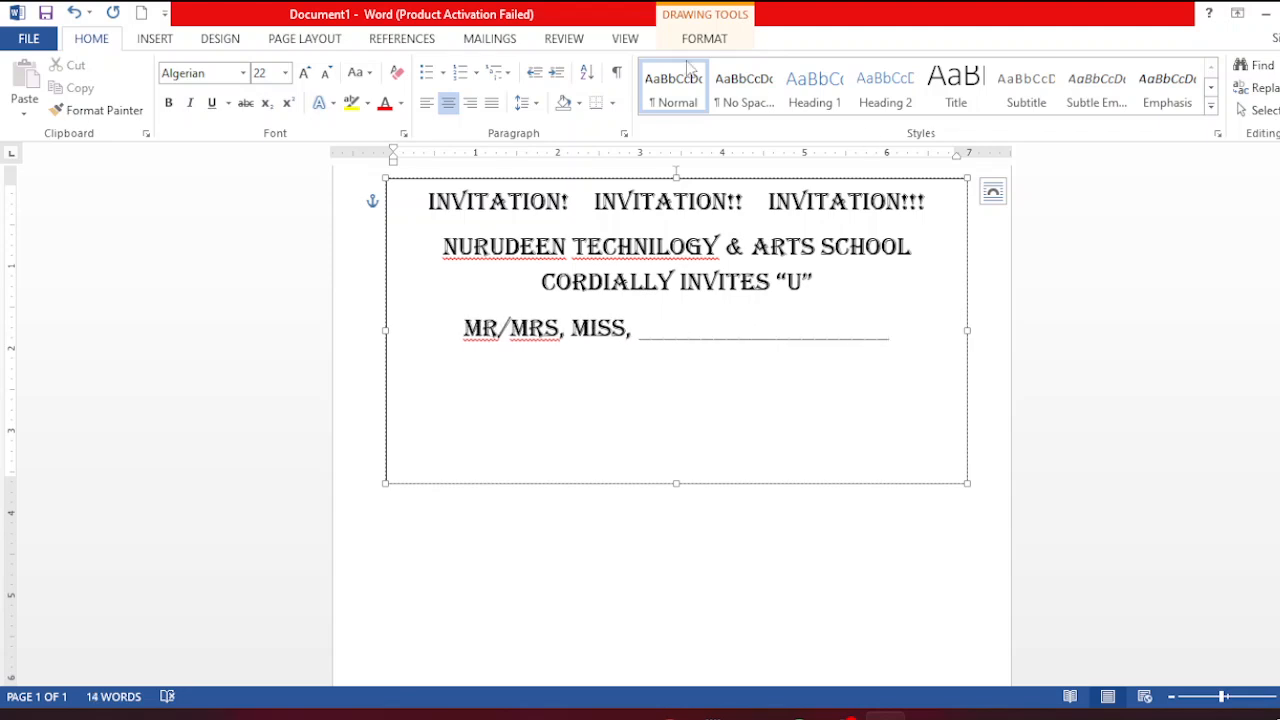
Correct the misspelled word TECHNILOGY to TECHNOLOGY in the school name
click(656, 245)
key(BackSpace)
text(o)
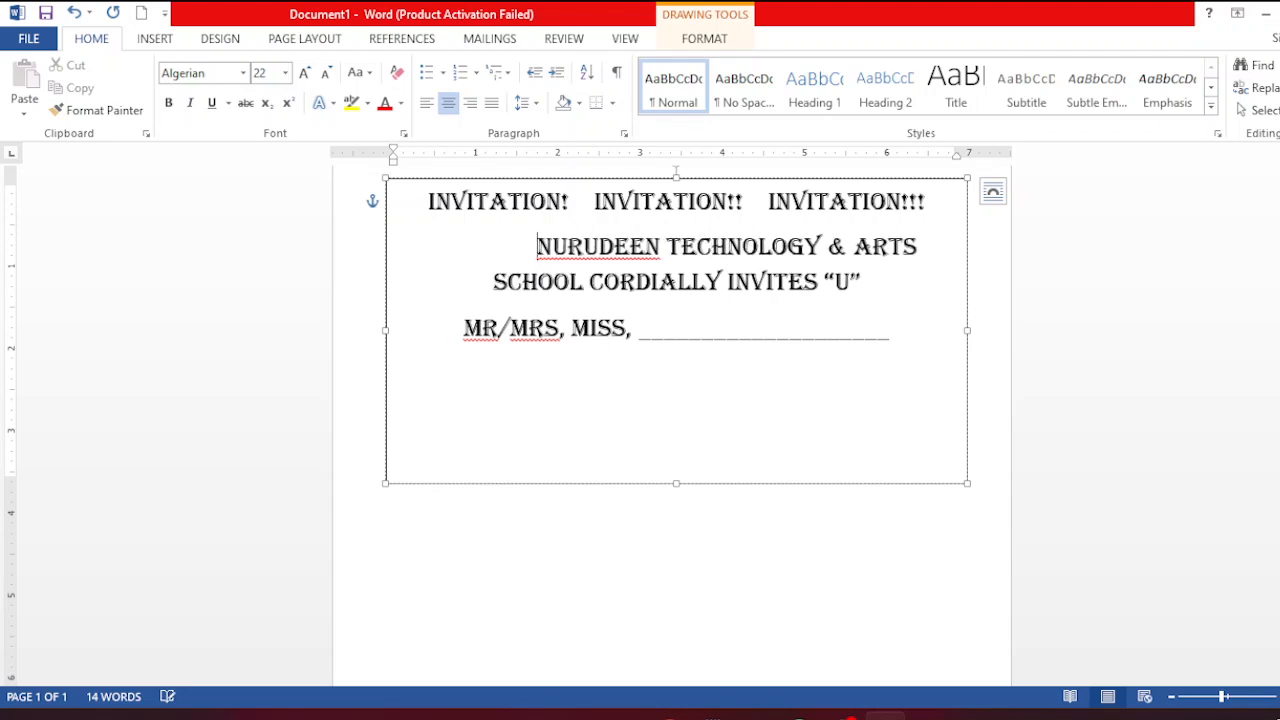
Remove the extra blank spaces in front of the school name
key(BackSpace)
key(BackSpace)
key(BackSpace)
key(BackSpace)
key(BackSpace)
key(BackSpace)
key(BackSpace)
key(BackSpace)
key(BackSpace)
key(BackSpace)
key(BackSpace)
key(BackSpace)
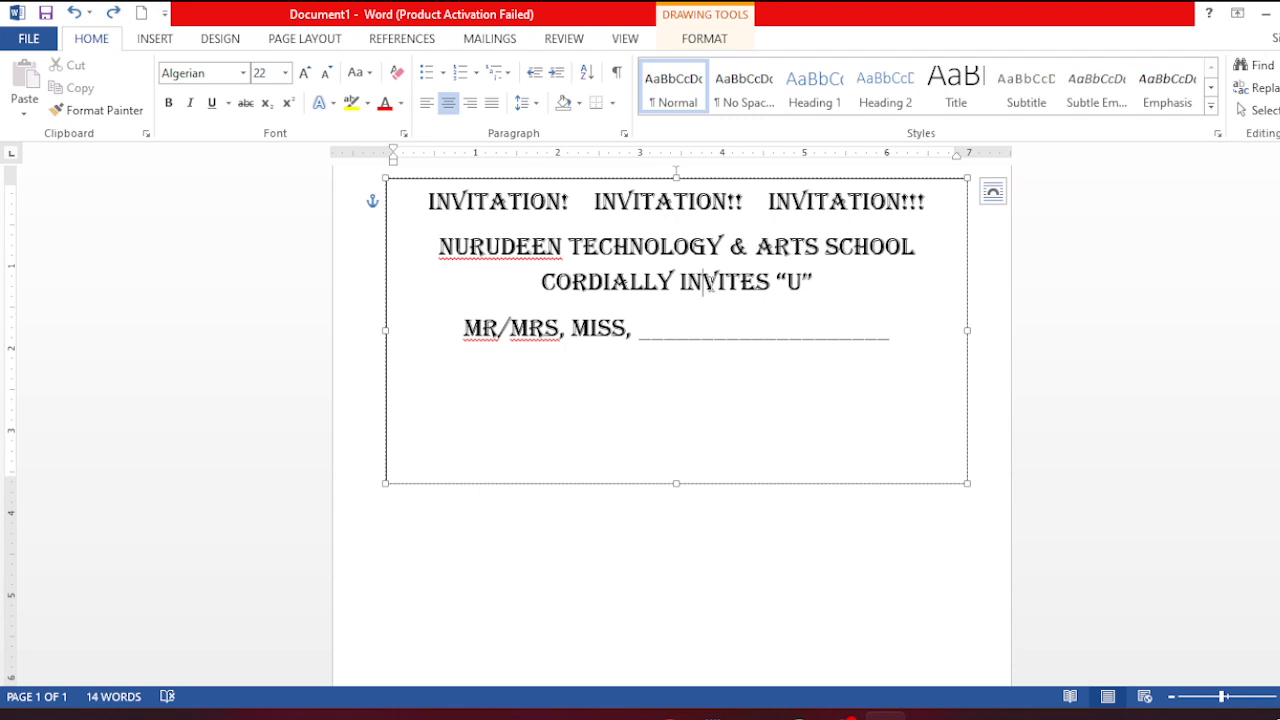
Change the font of the school's whole "cordially invites" sentence to Times New Roman
drag(703, 284, 786, 290)
click(470, 246)
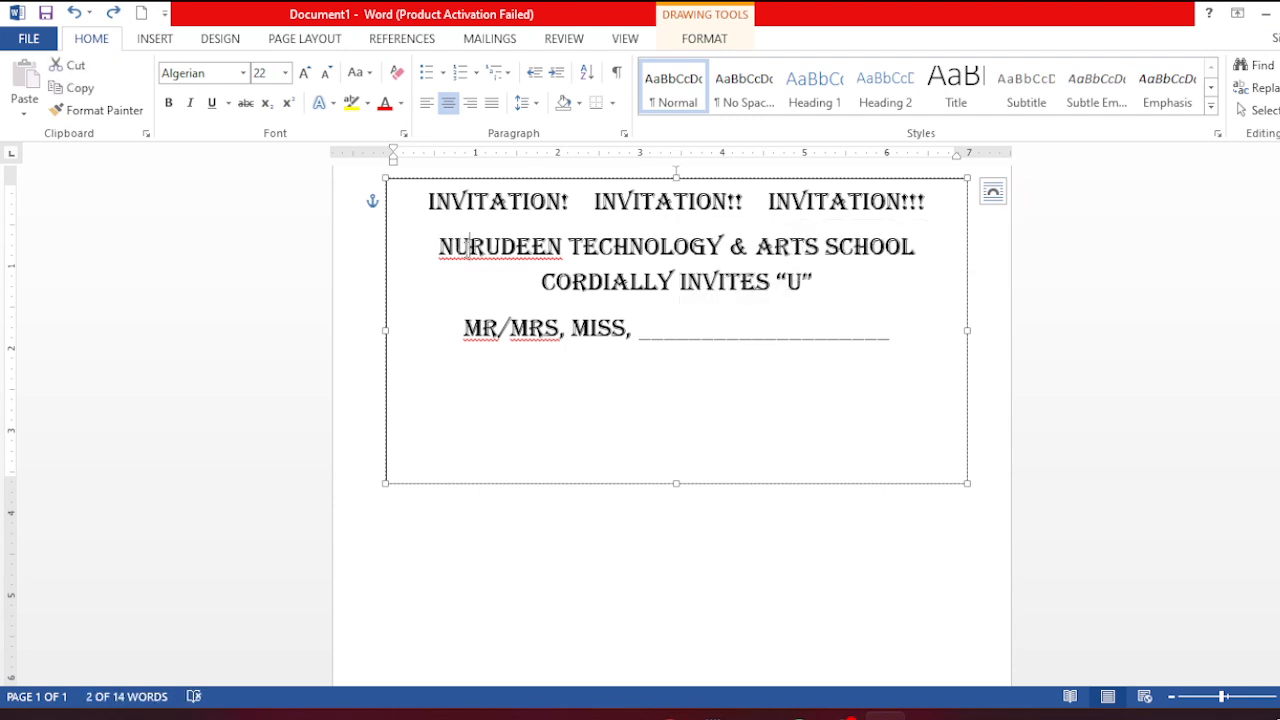
triple_click(470, 248)
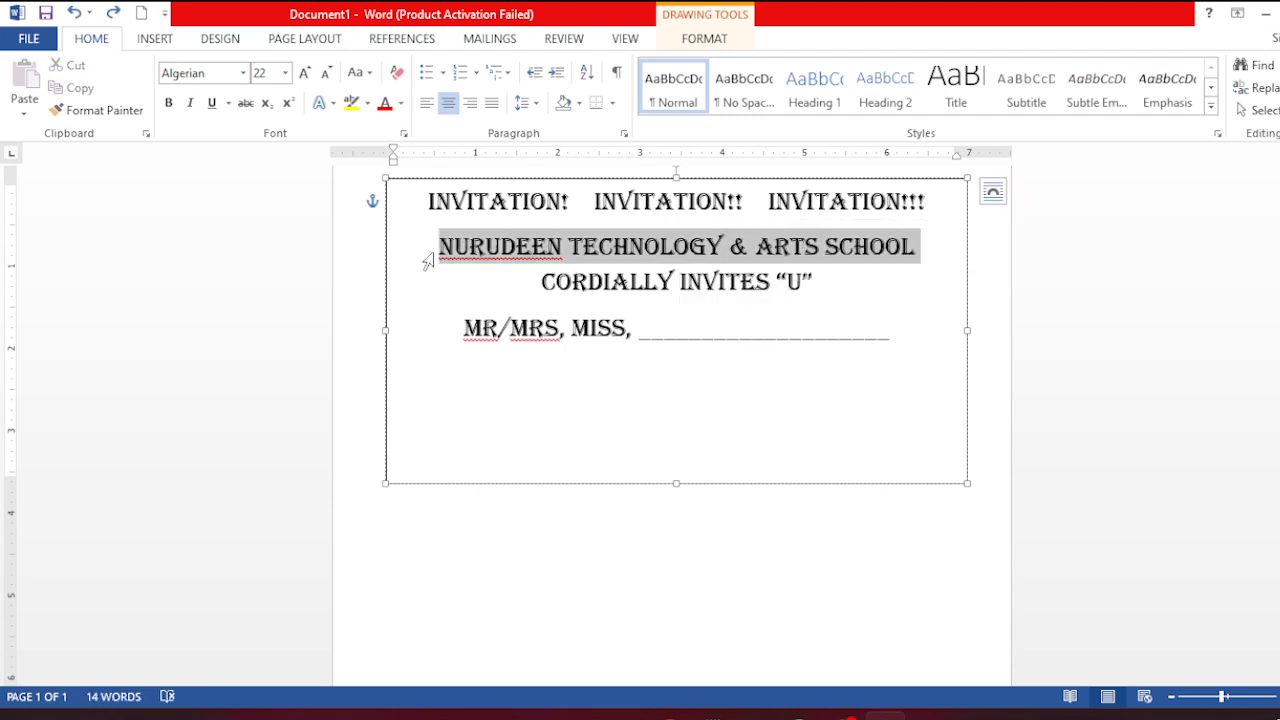
click(476, 250)
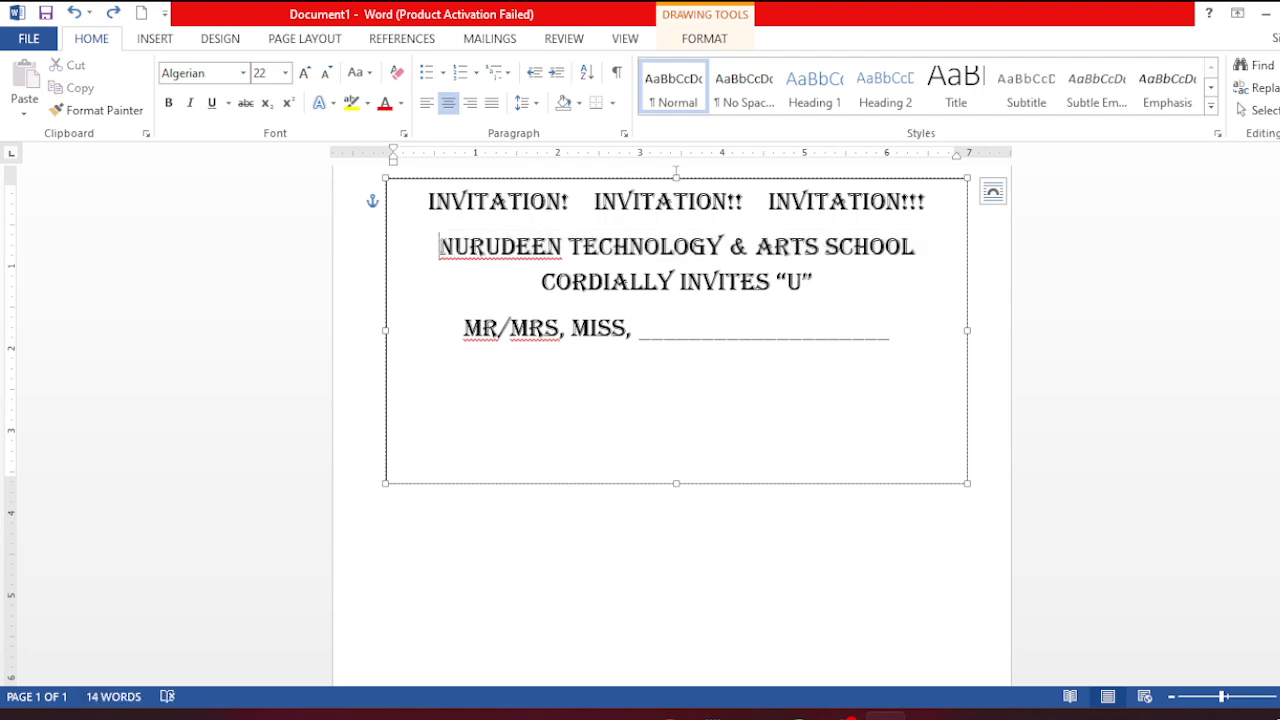
drag(438, 246, 818, 292)
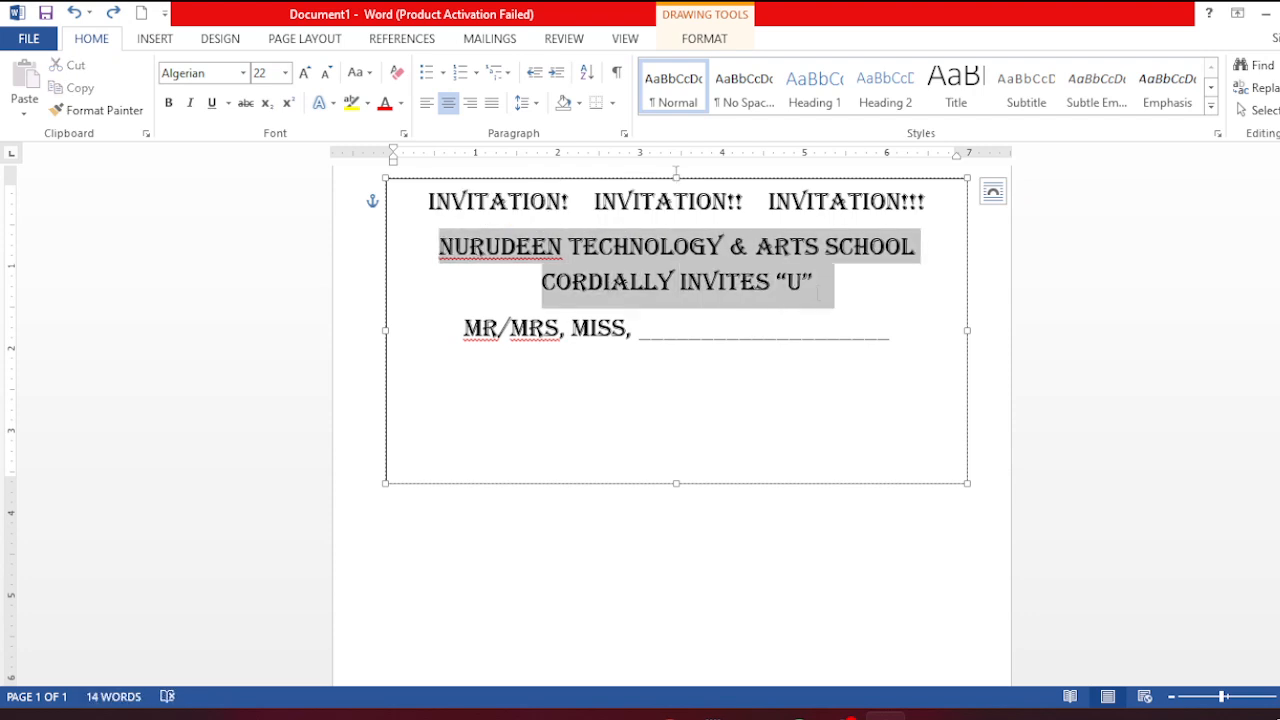
click(242, 74)
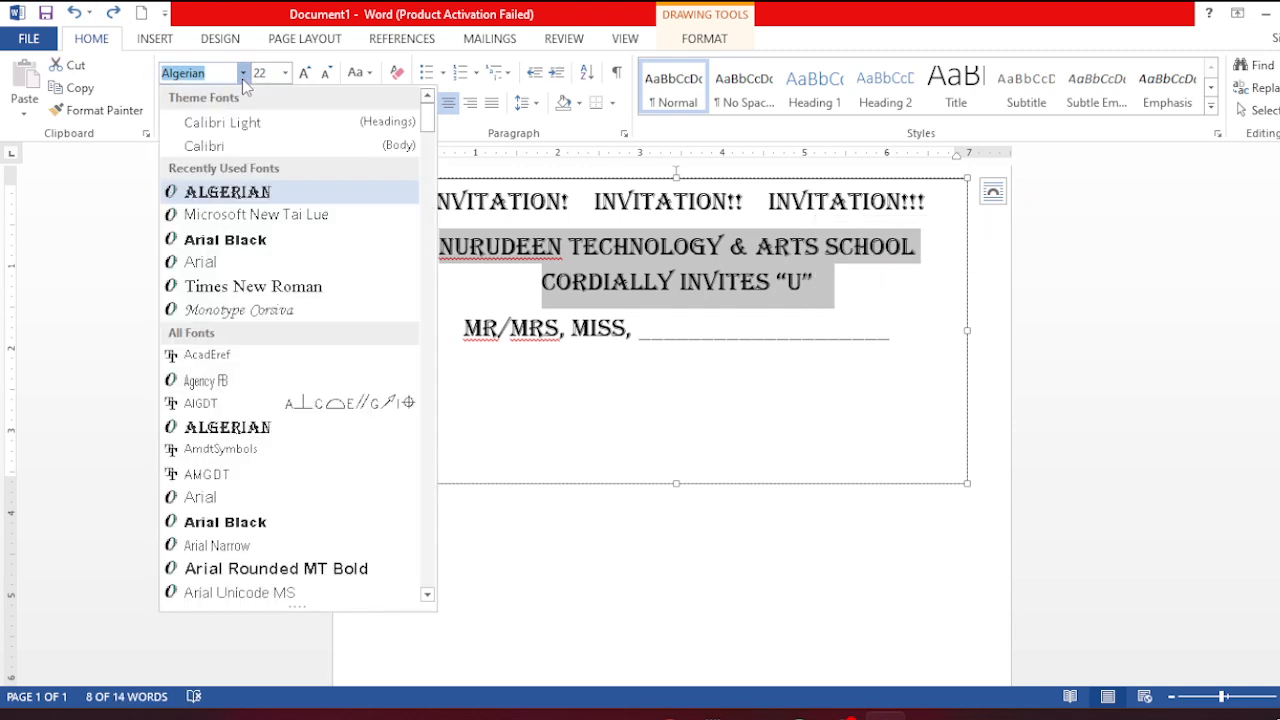
click(230, 288)
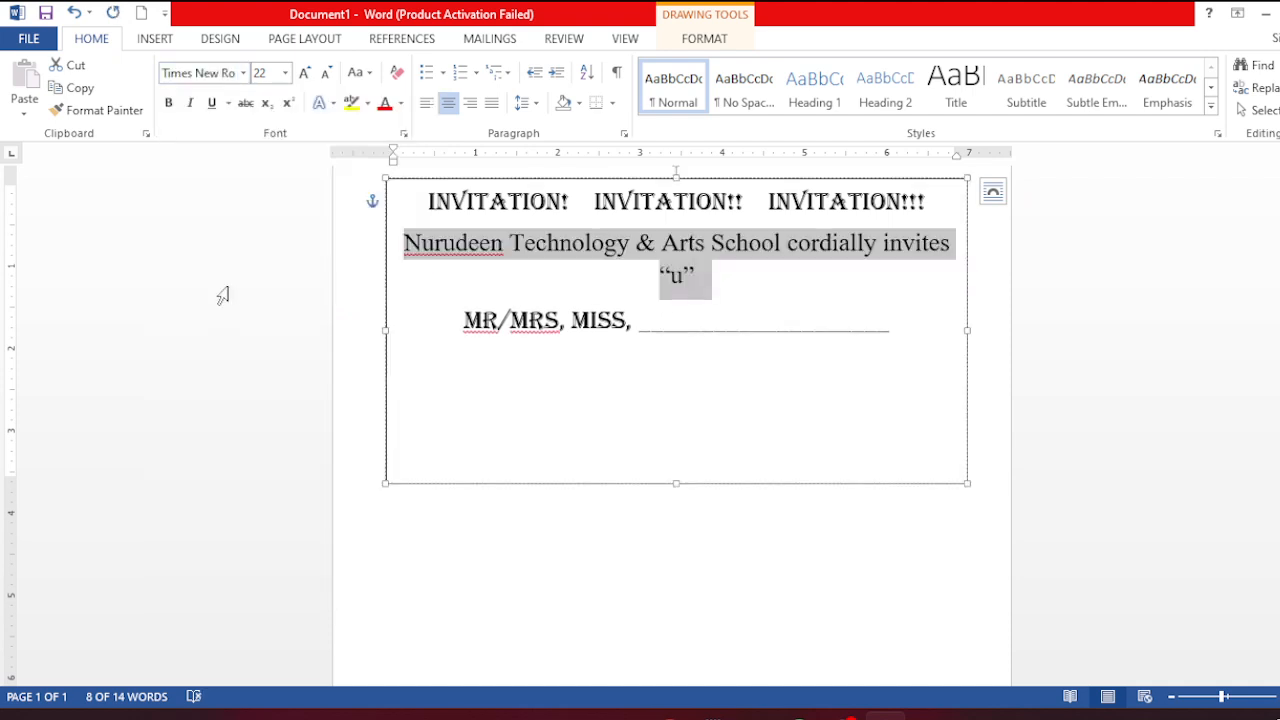
Reduce the school's "cordially invites" sentence to font size 18 and align it left
click(328, 74)
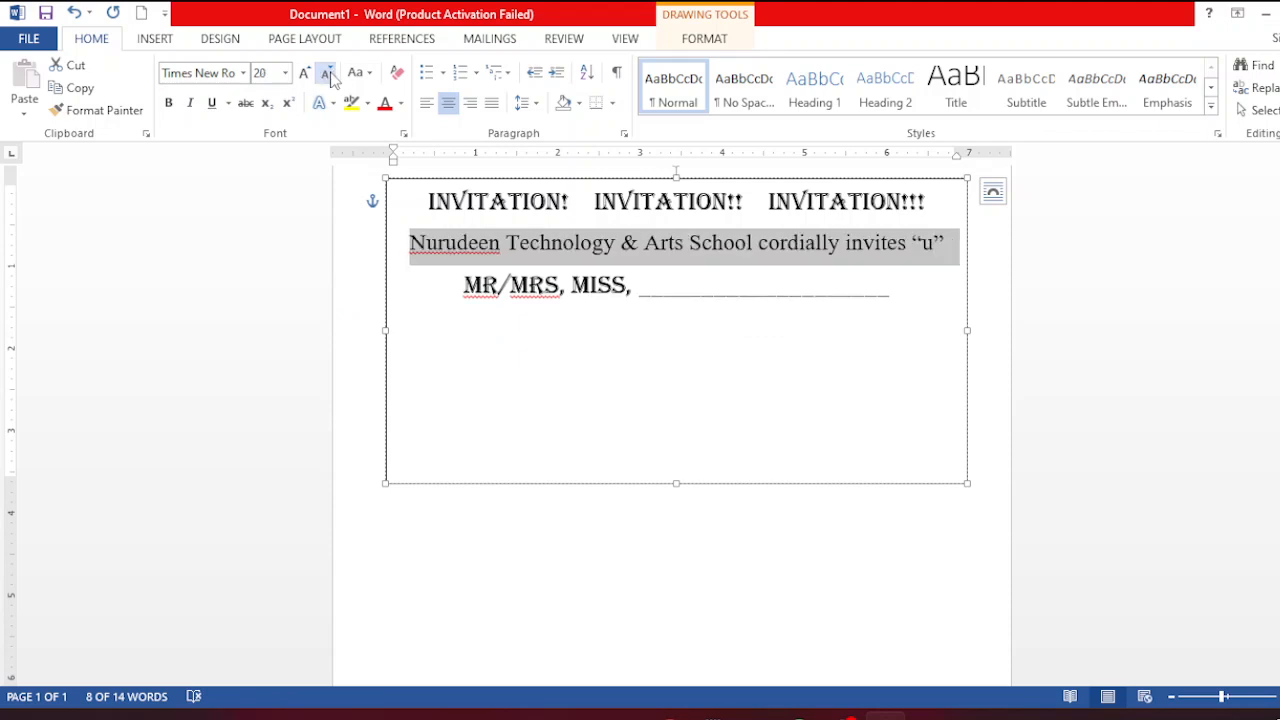
click(328, 74)
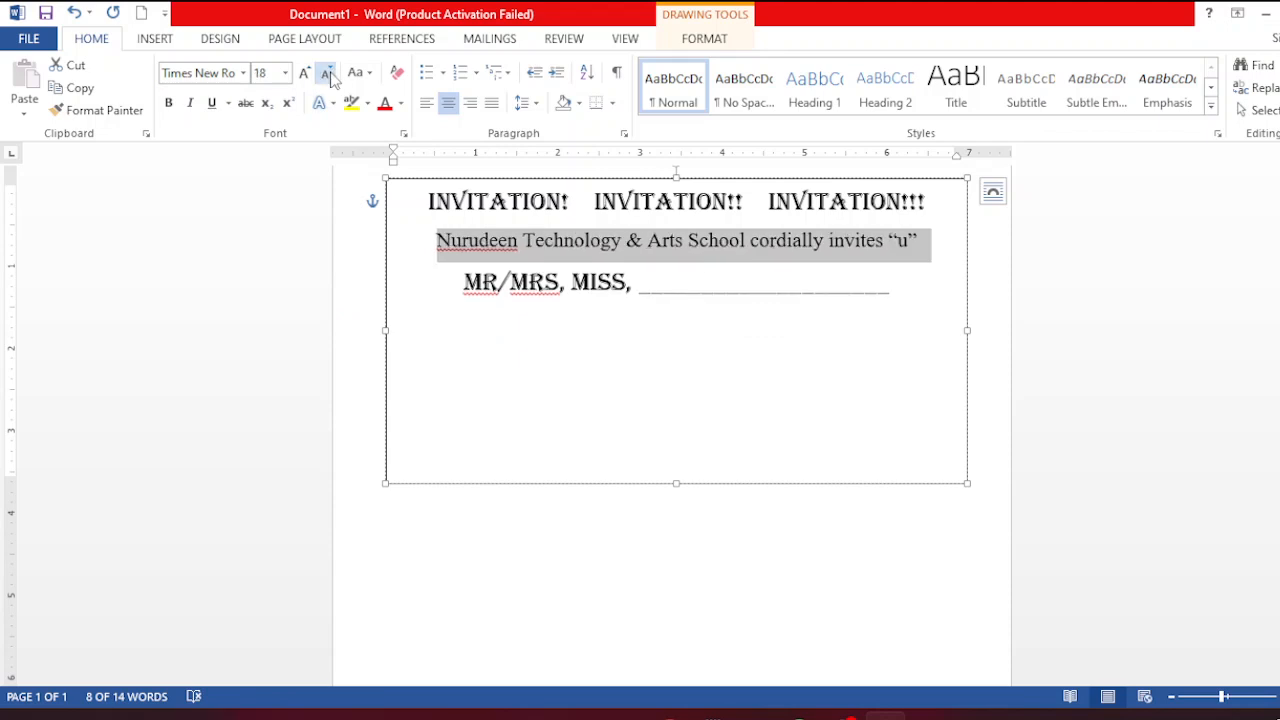
click(431, 105)
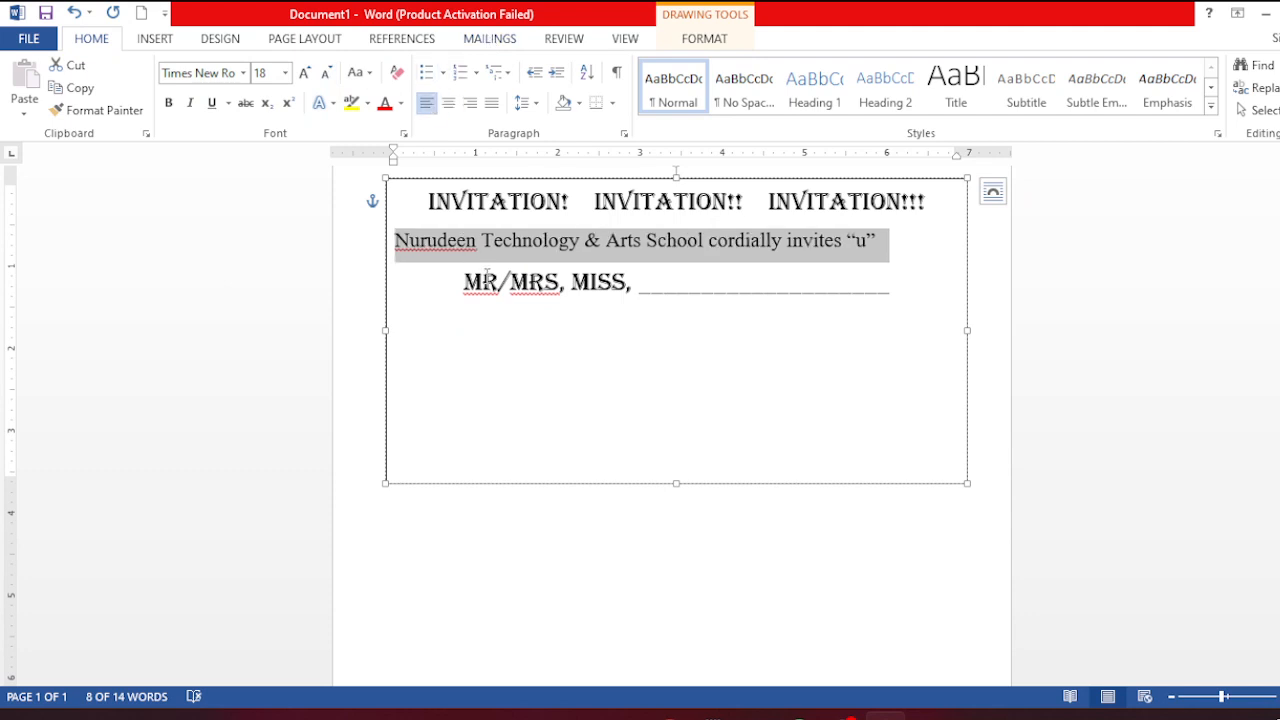
click(487, 278)
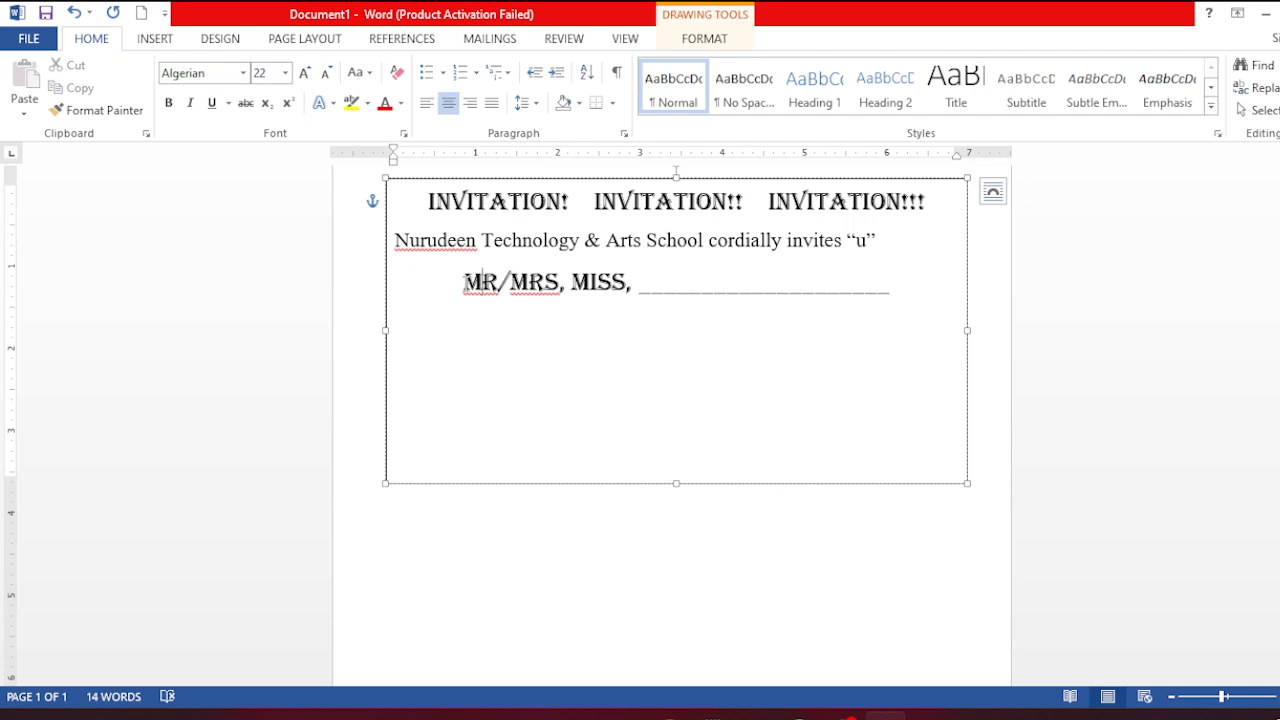
Change the "Mr/Mrs, Miss" guest name line to Times New Roman at font size 16
drag(463, 282, 900, 470)
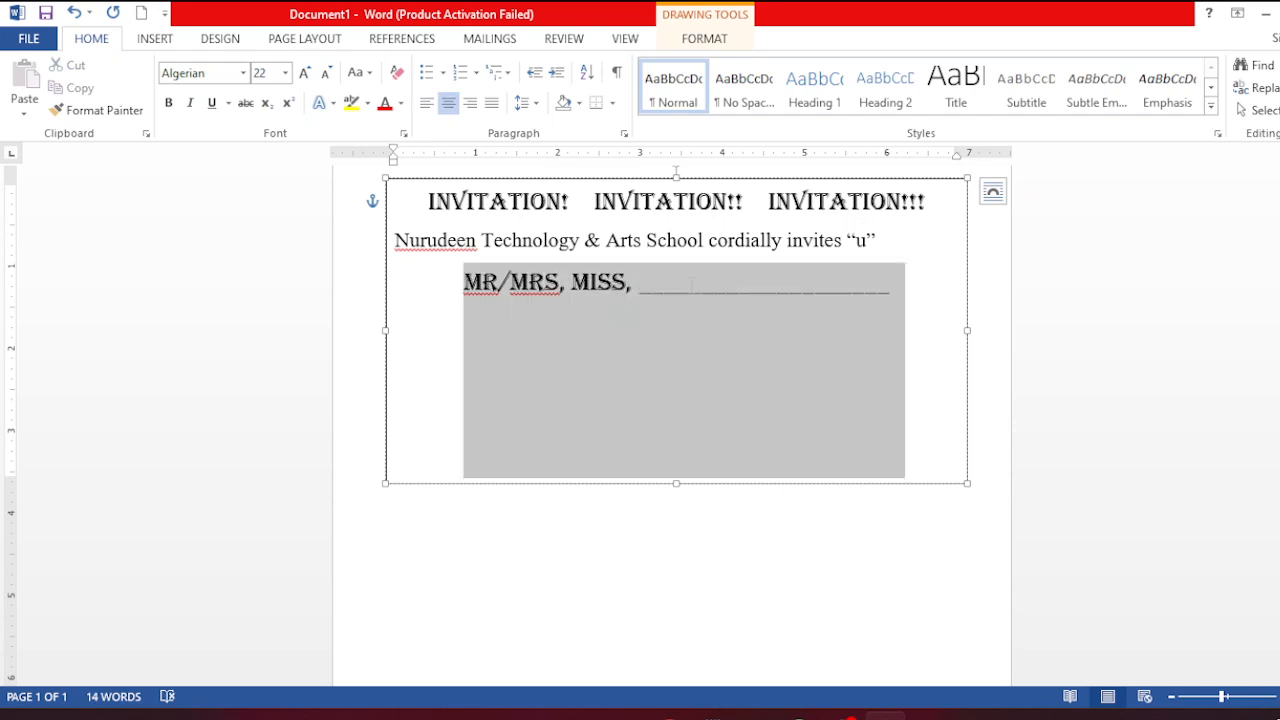
click(242, 73)
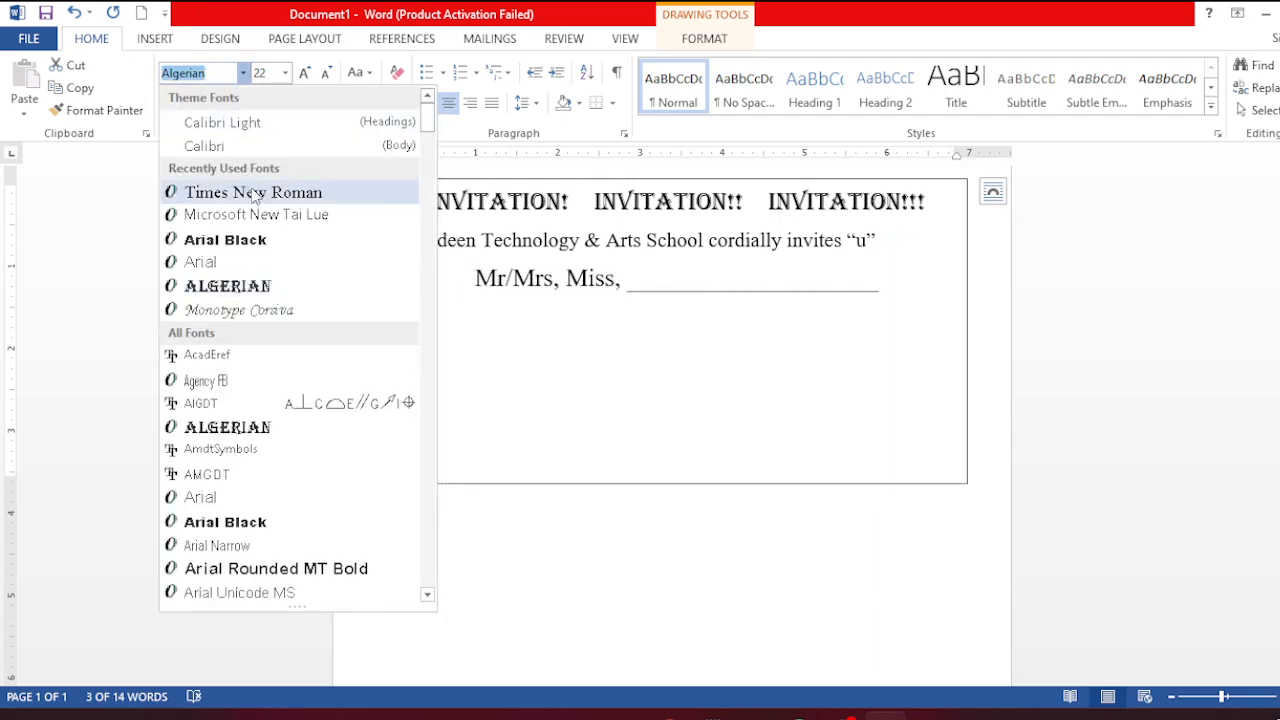
click(255, 193)
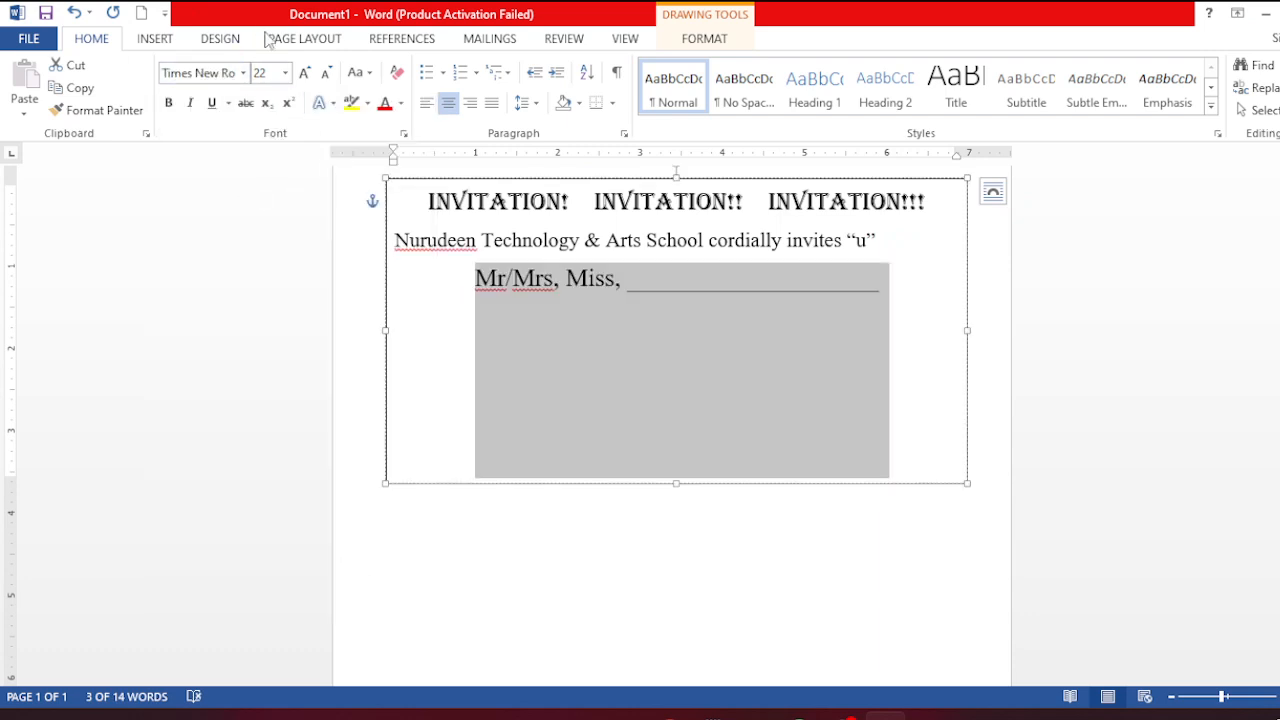
click(325, 76)
click(325, 76)
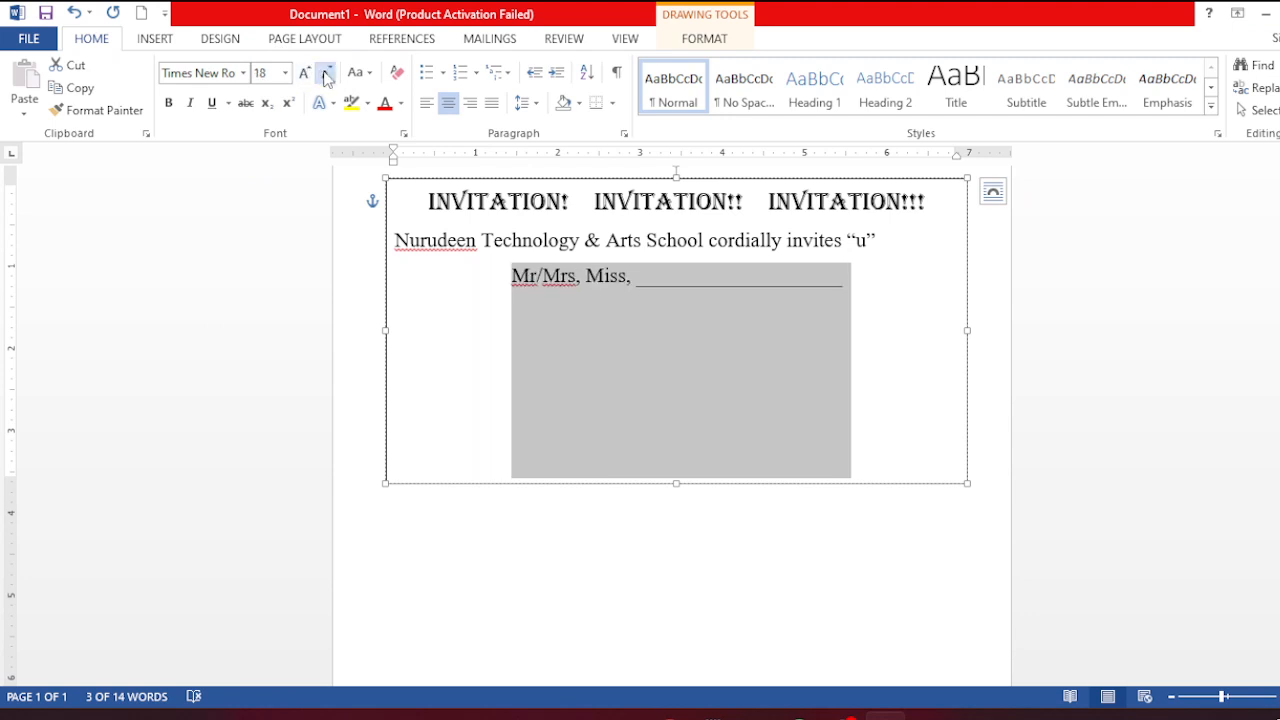
click(326, 76)
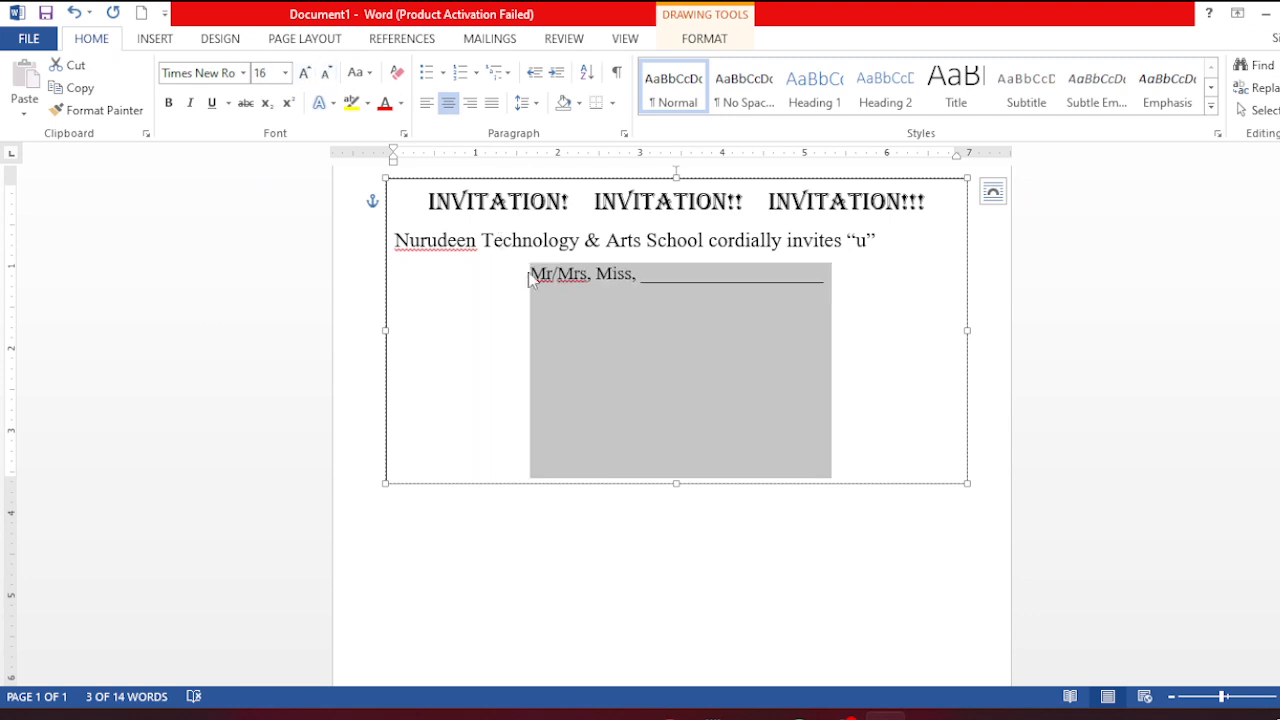
click(645, 279)
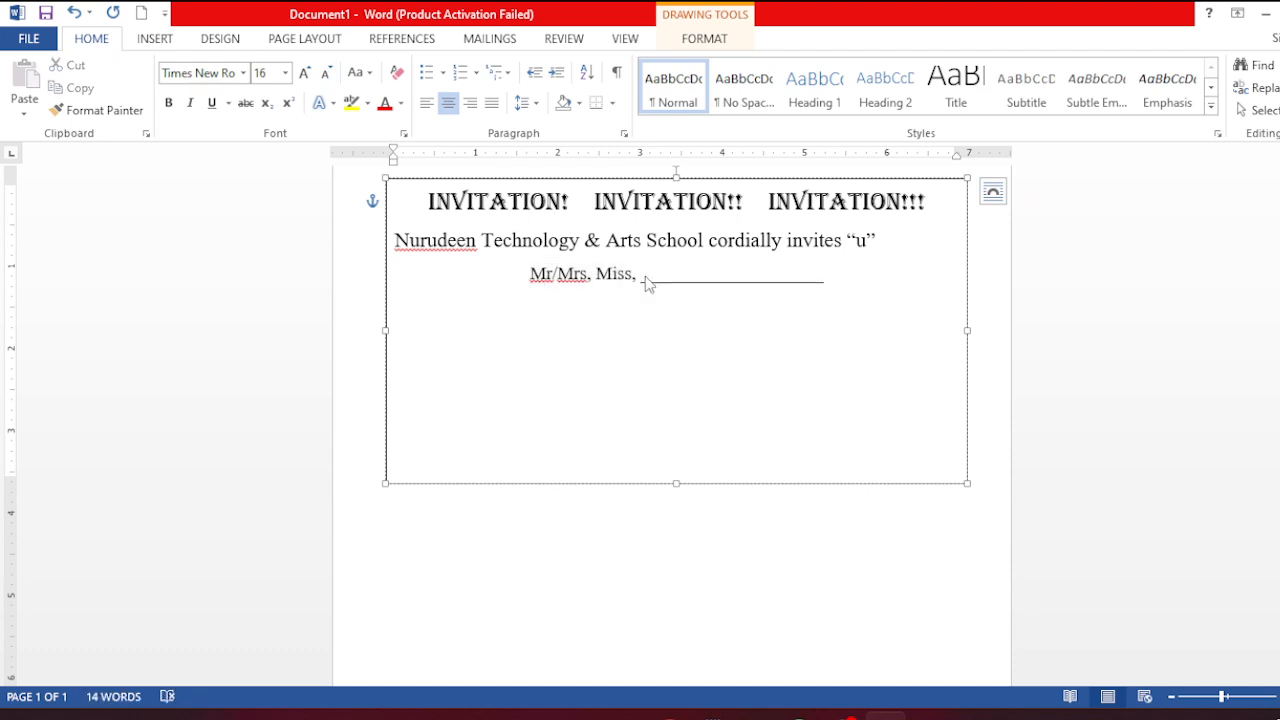
text(-----------)
key(BackSpace)
key(BackSpace)
key(BackSpace)
key(BackSpace)
key(BackSpace)
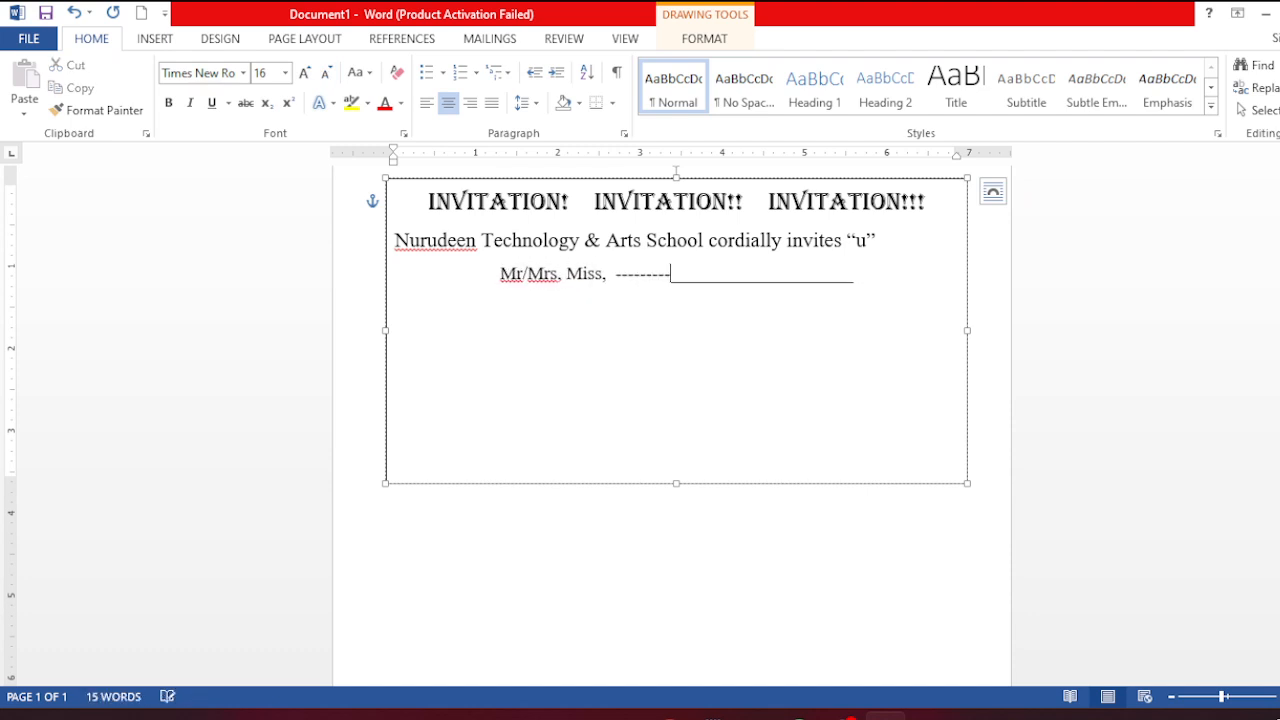
key(BackSpace)
key(BackSpace)
key(BackSpace)
key(BackSpace)
key(BackSpace)
key(BackSpace)
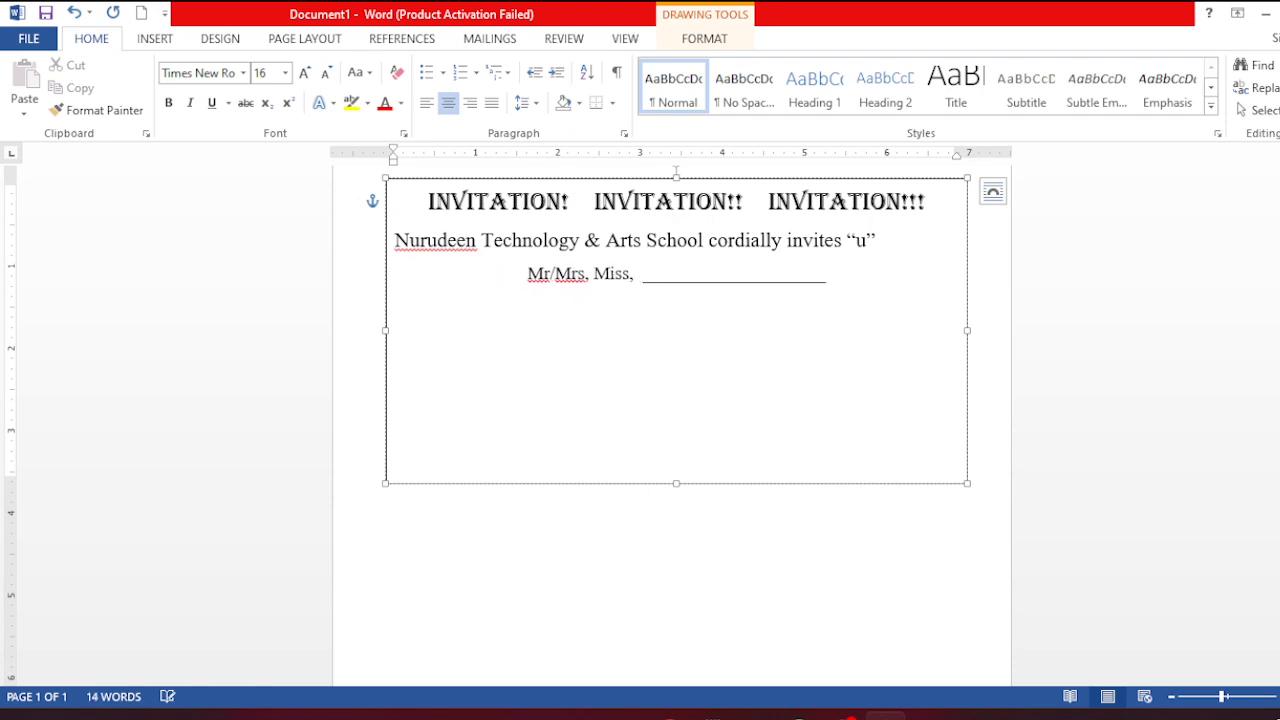
Lengthen the underscore blank after "Mr/Mrs, Miss," until it fills the width of the text box
text(__________________)
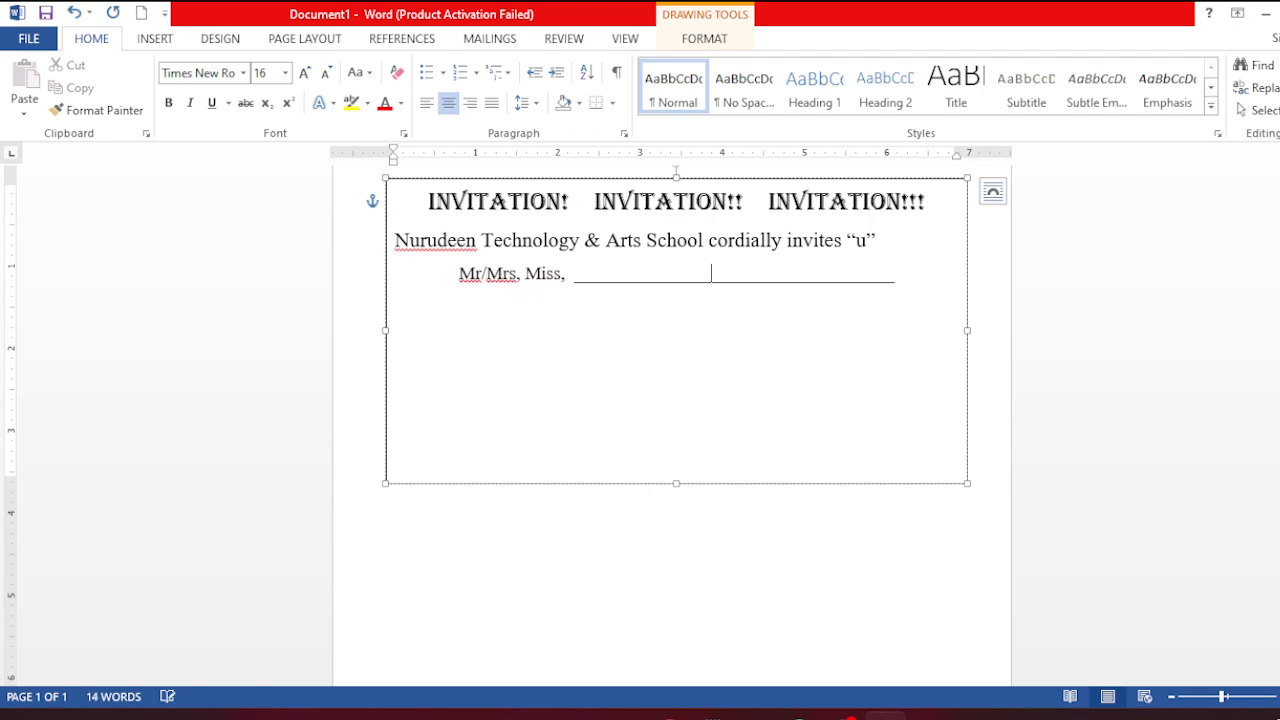
text(__________)
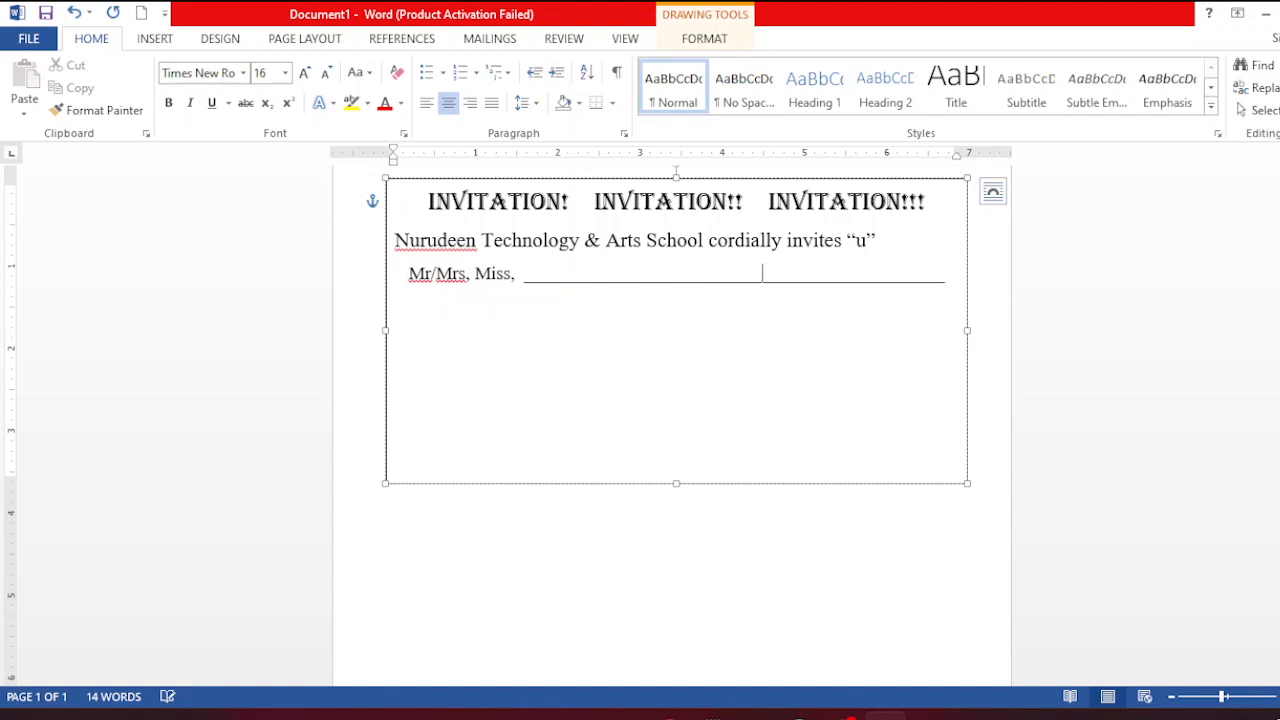
text(___)
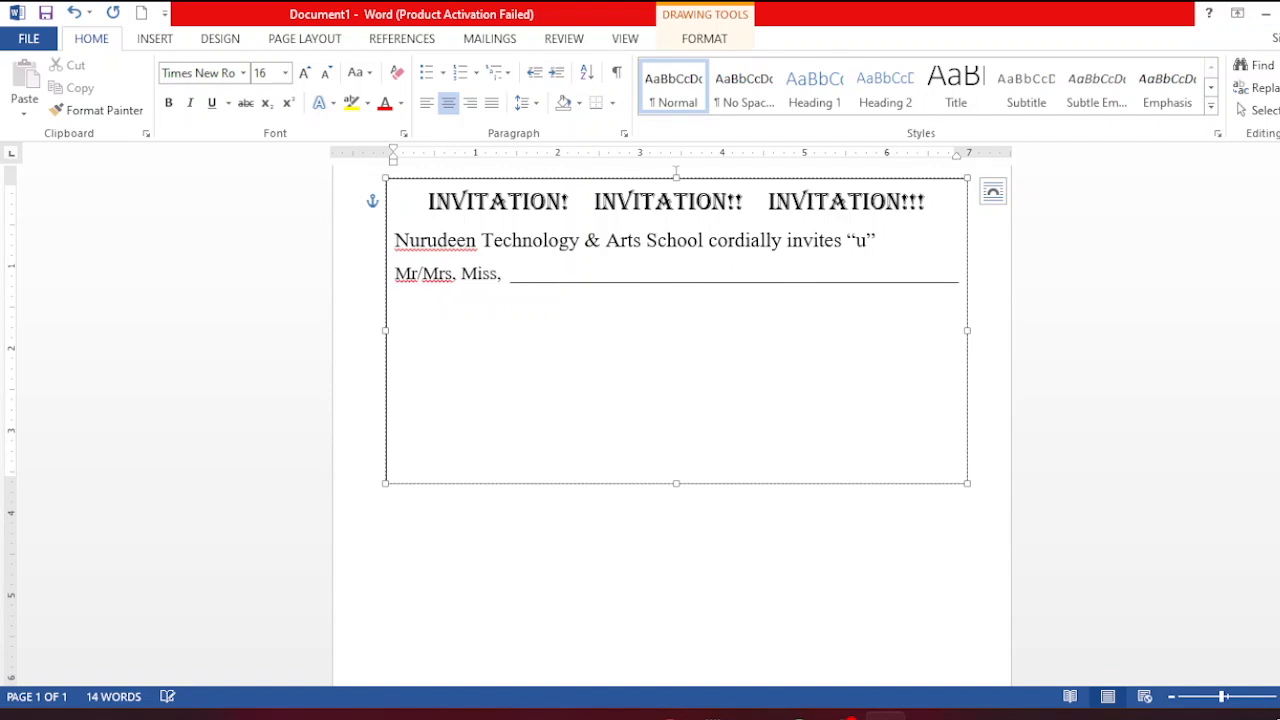
Center the school's "cordially invites" sentence in the text box
click(641, 244)
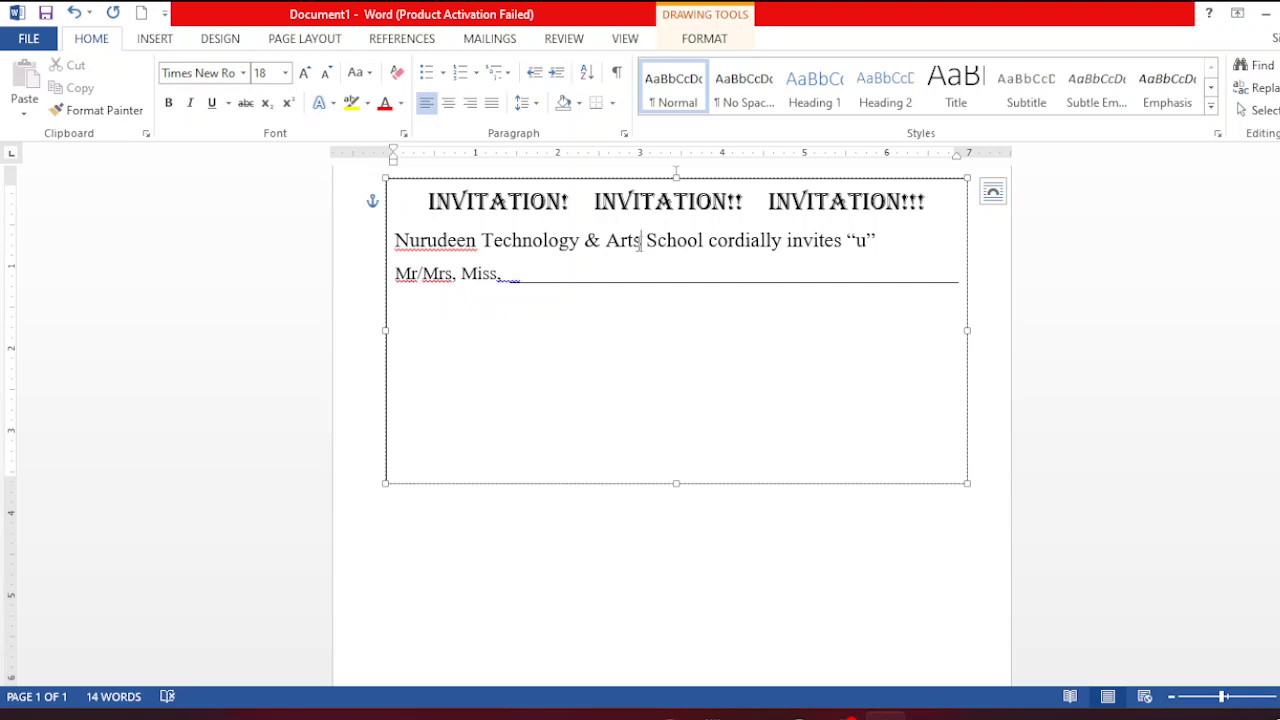
text(E)
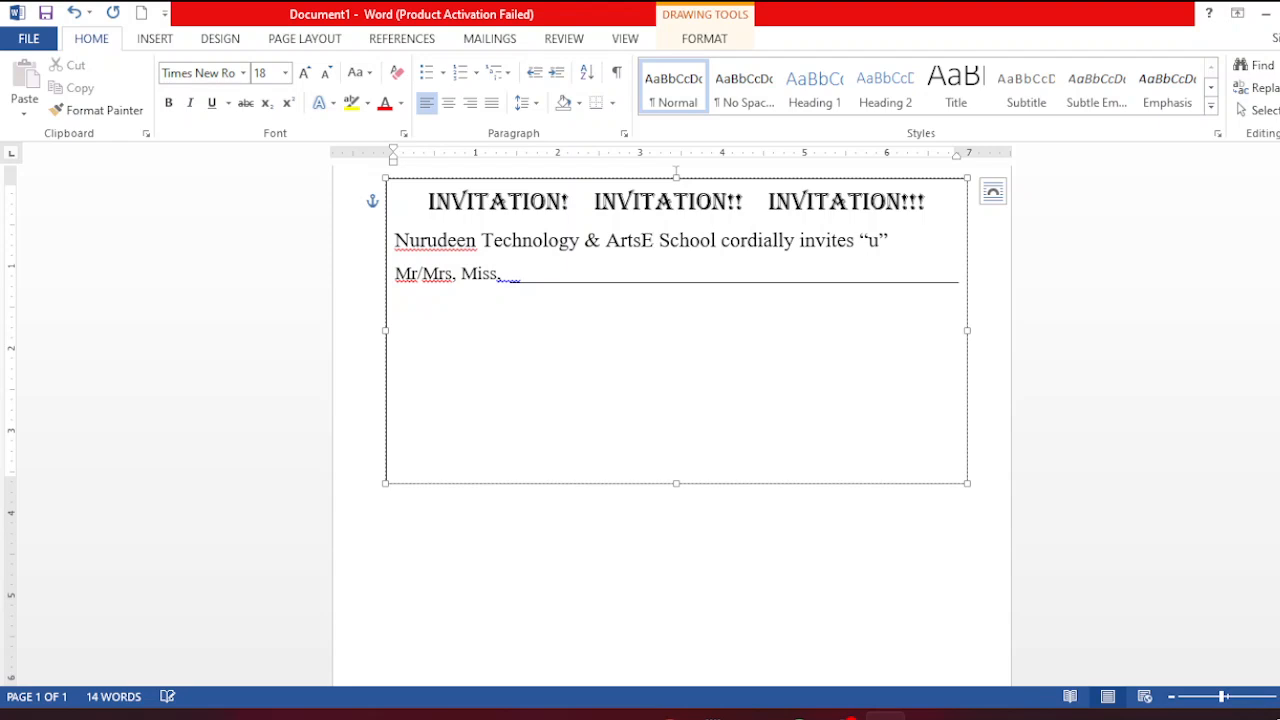
key(BackSpace)
key(ctrl+e)
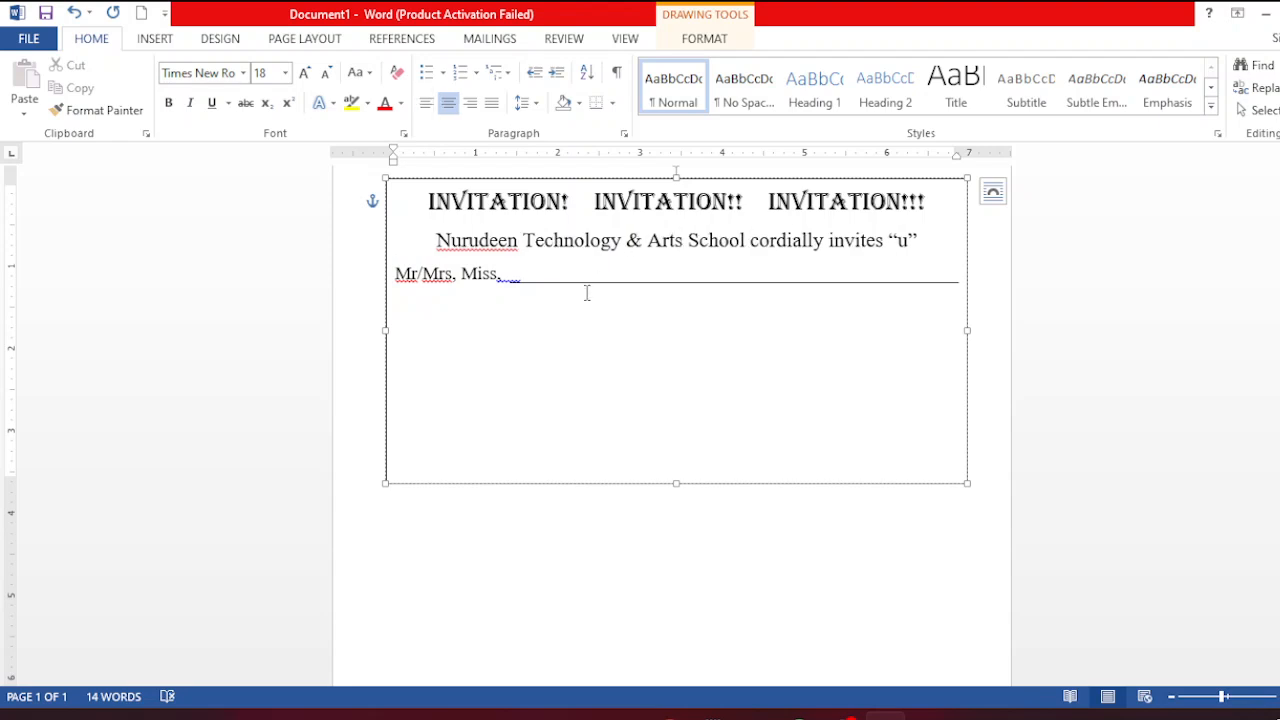
Add the line "To their" below the guest name line and start a new line under it
click(964, 285)
key(Return)
text(to their)
key(Return)
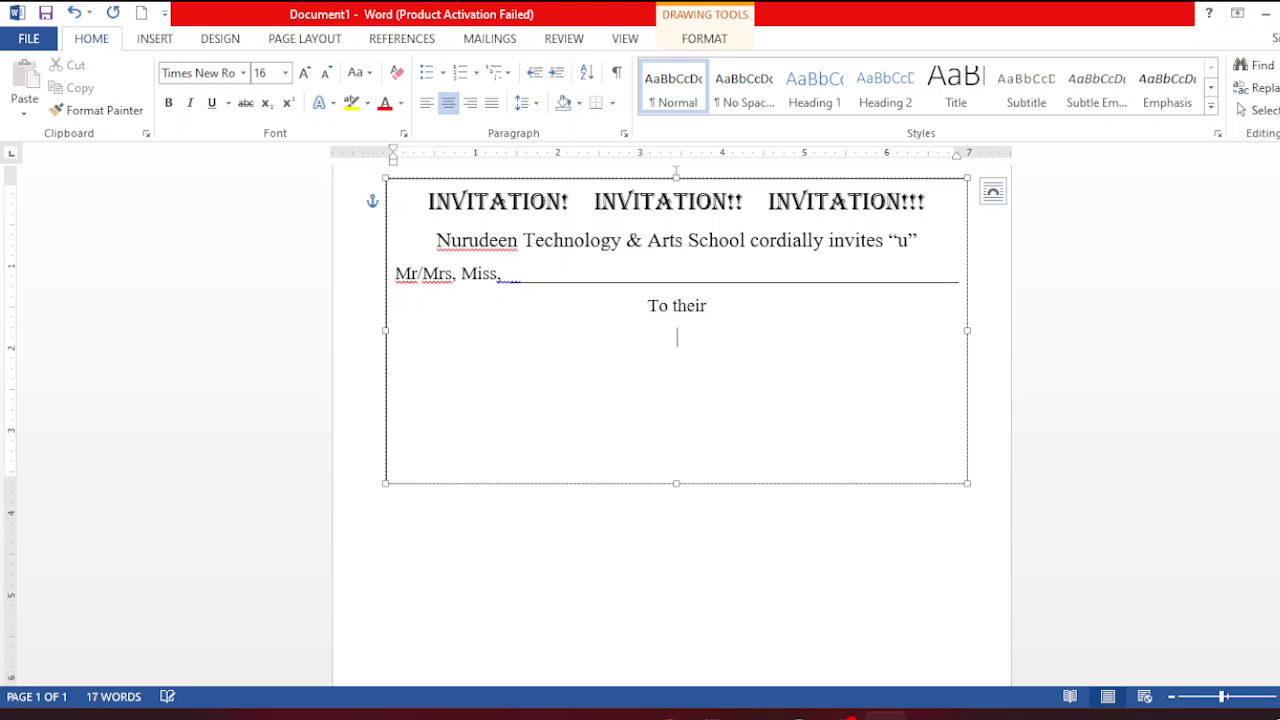
text(Annual)
key(BackSpace)
key(BackSpace)
key(BackSpace)
key(BackSpace)
key(BackSpace)
key(BackSpace)
Enter "GRADUATION CEREMONY" in capitals on the line below "To their"
text(GRADUATION)
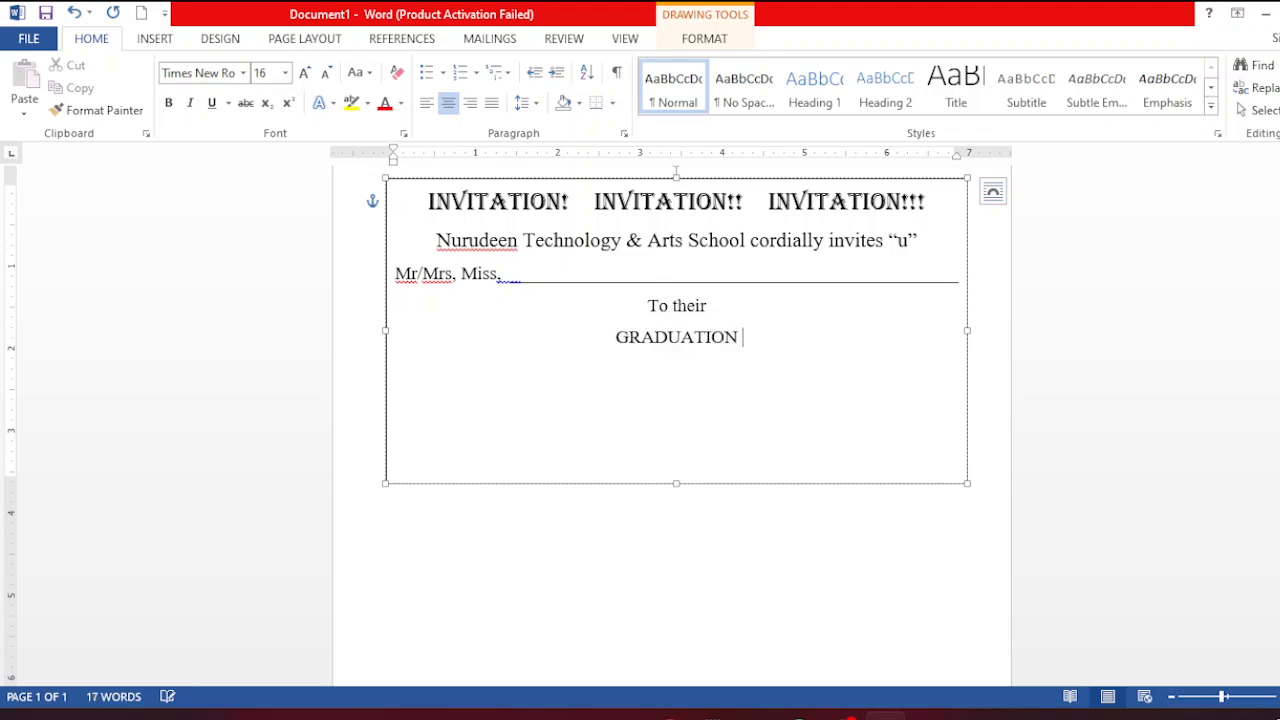
text( CERE)
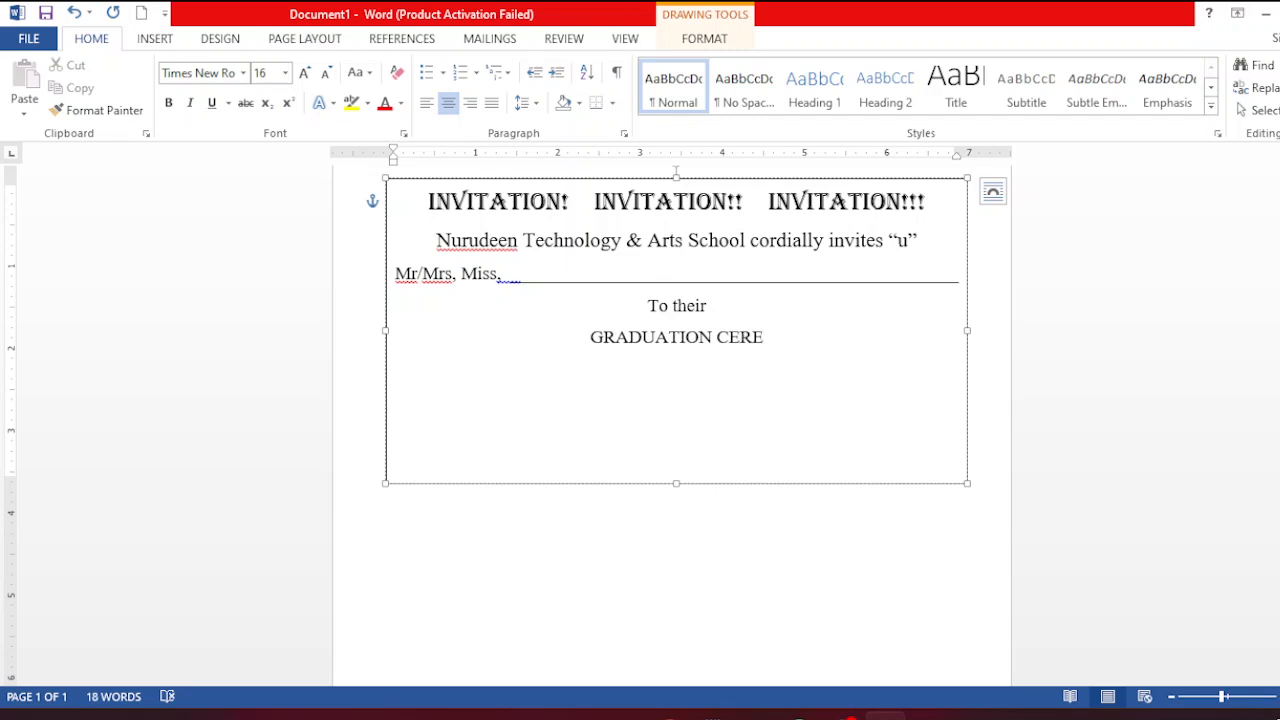
text(MONY)
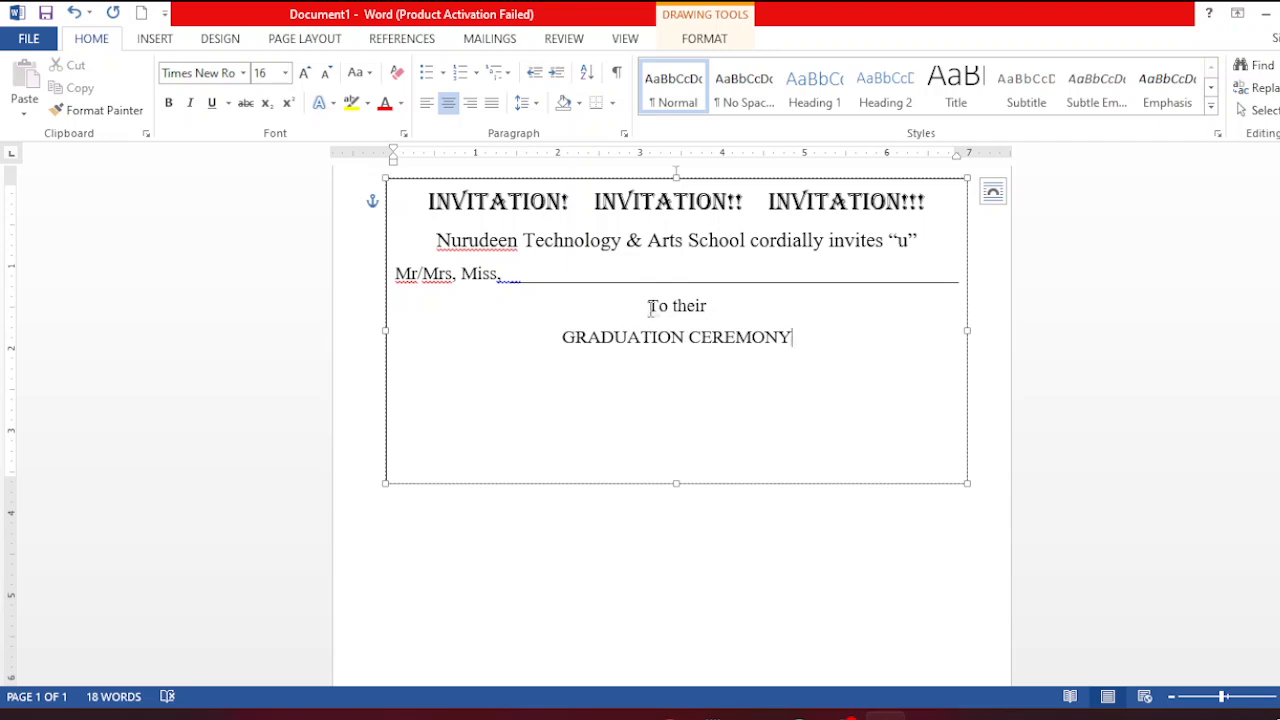
Change the font of the "To their" line to Monotype Corsiva
drag(649, 307, 712, 309)
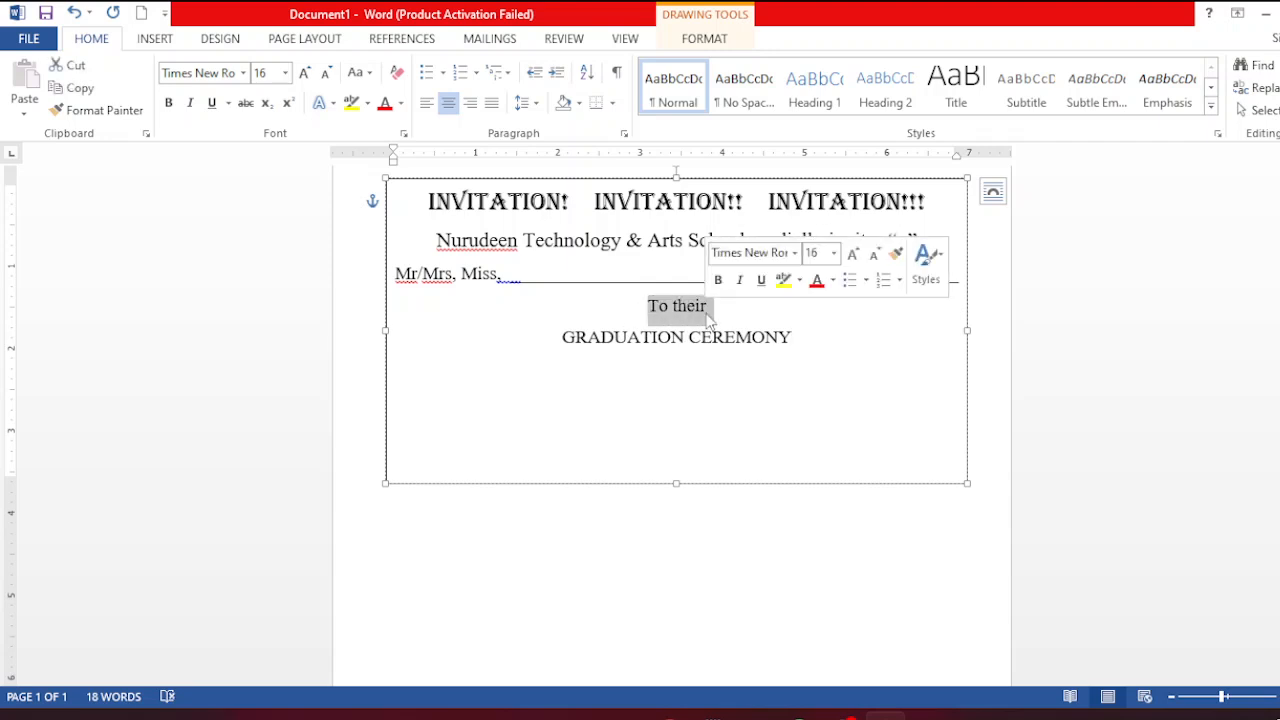
click(242, 73)
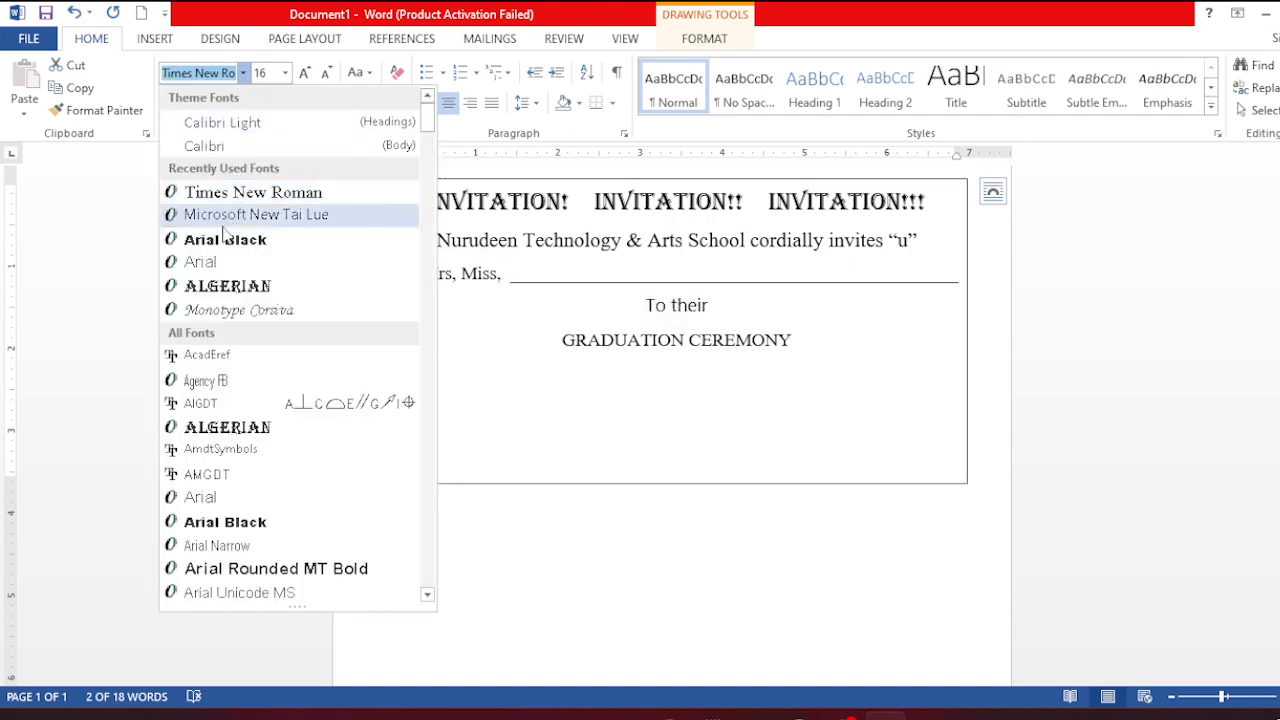
click(225, 310)
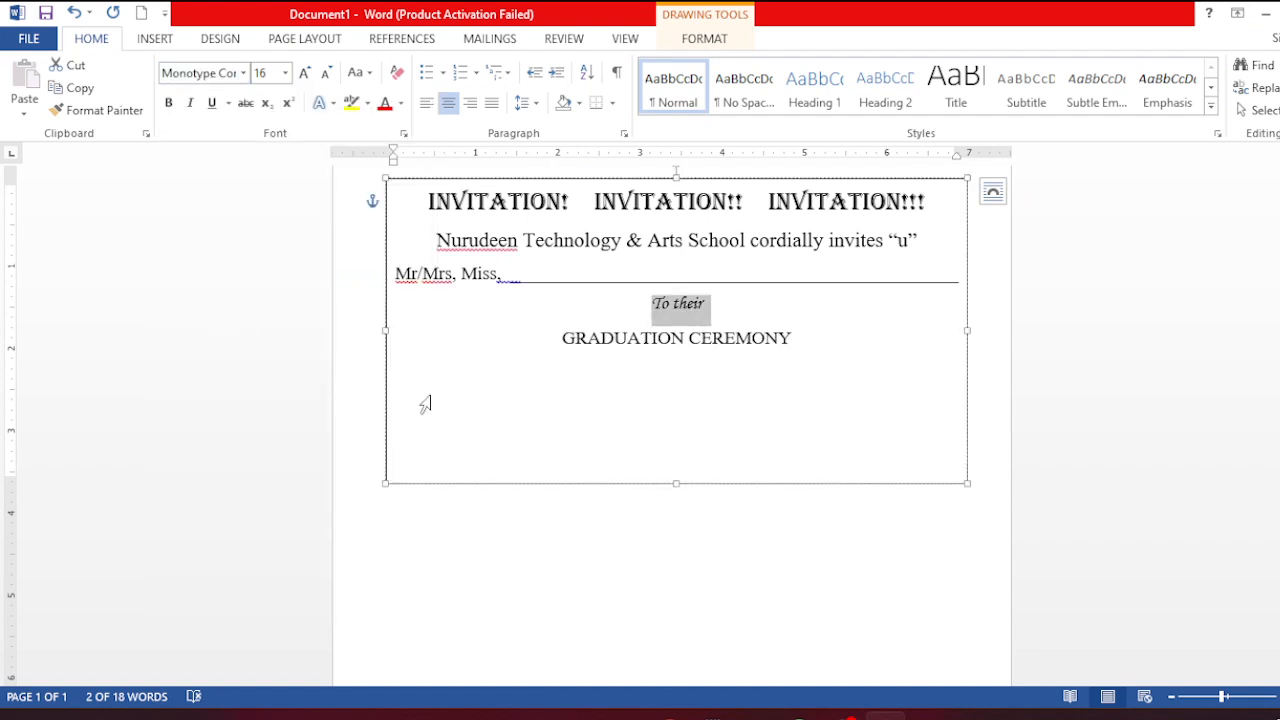
Create WordArt from the "GRADUATION CEREMONY" line in the black style with blue shadow and place it below the plain text
click(538, 348)
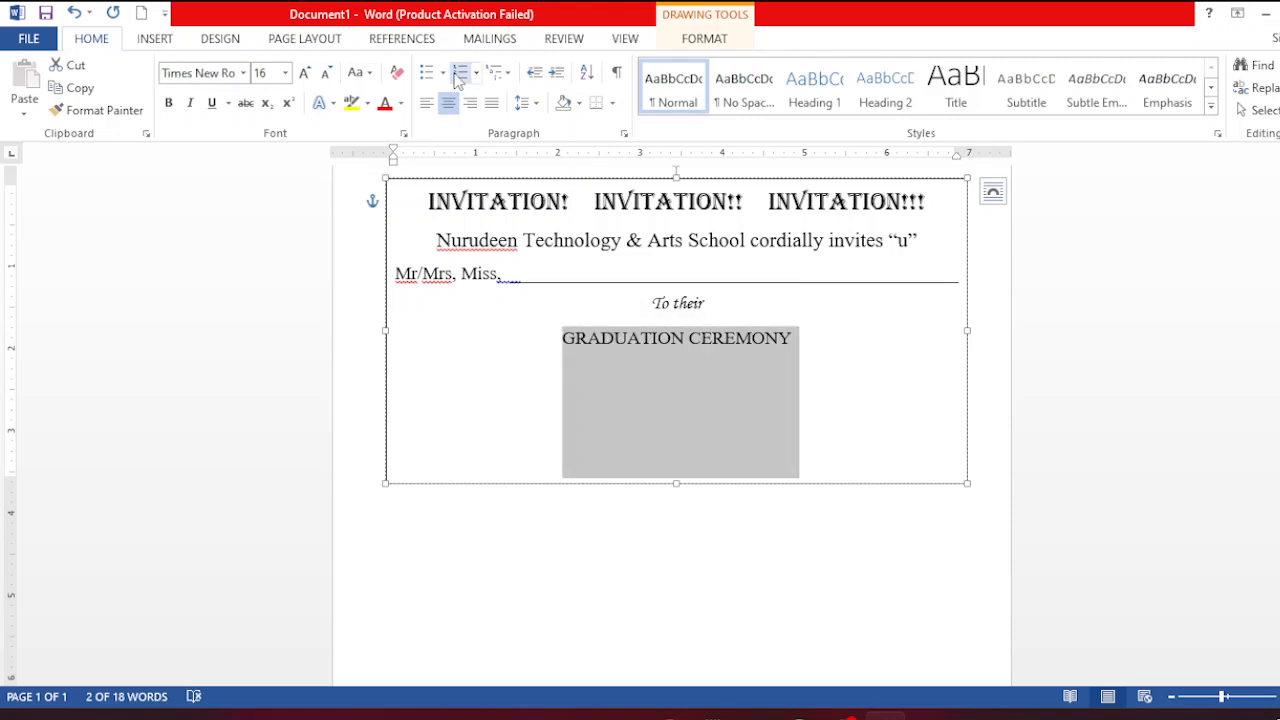
click(165, 40)
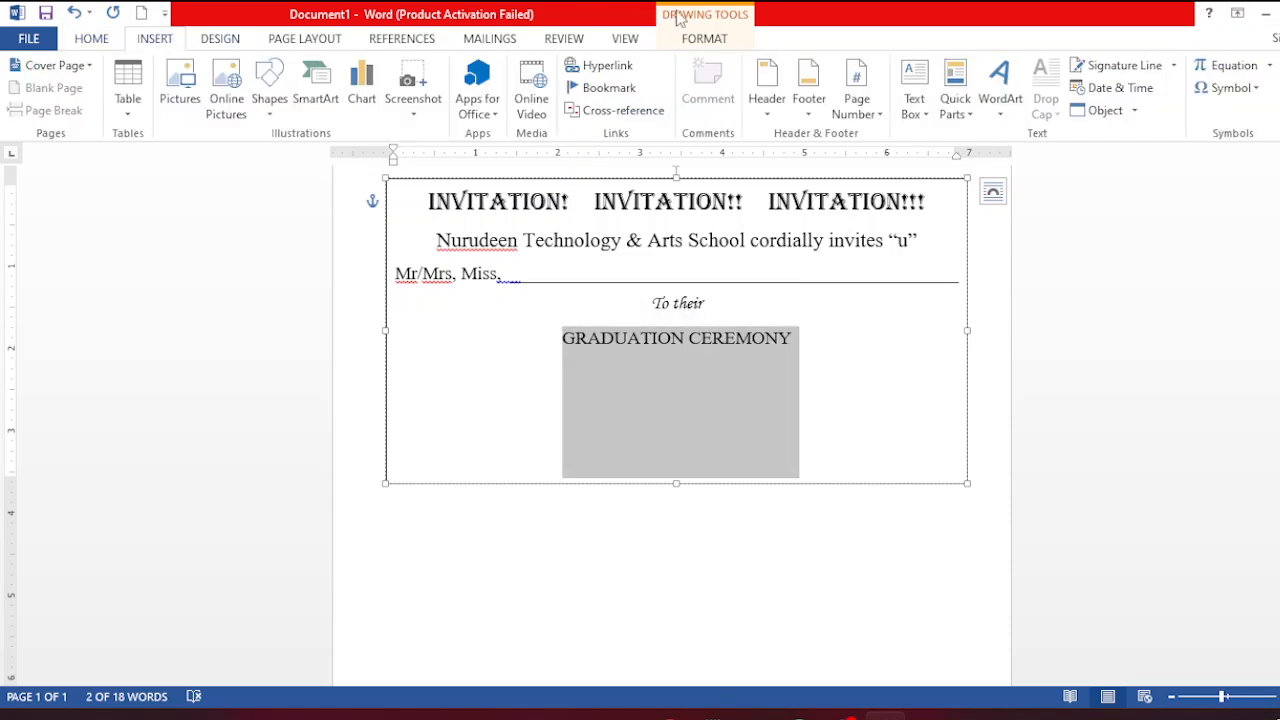
click(993, 97)
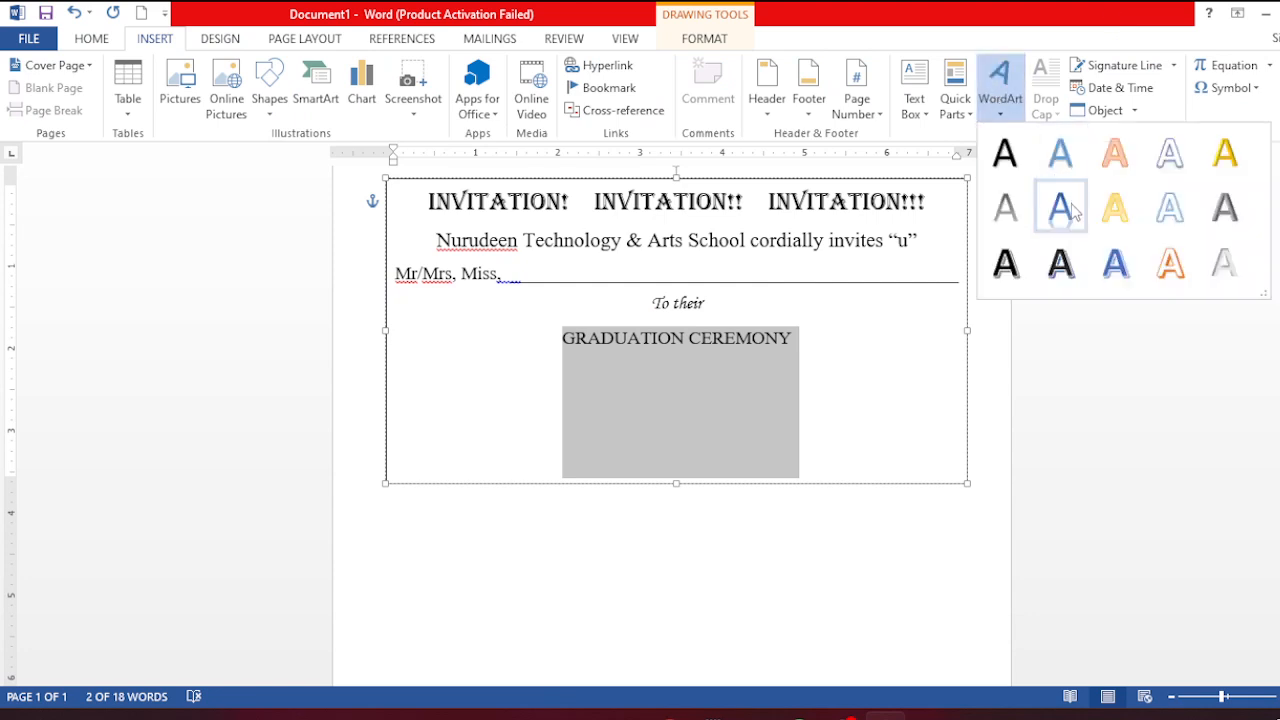
click(1062, 268)
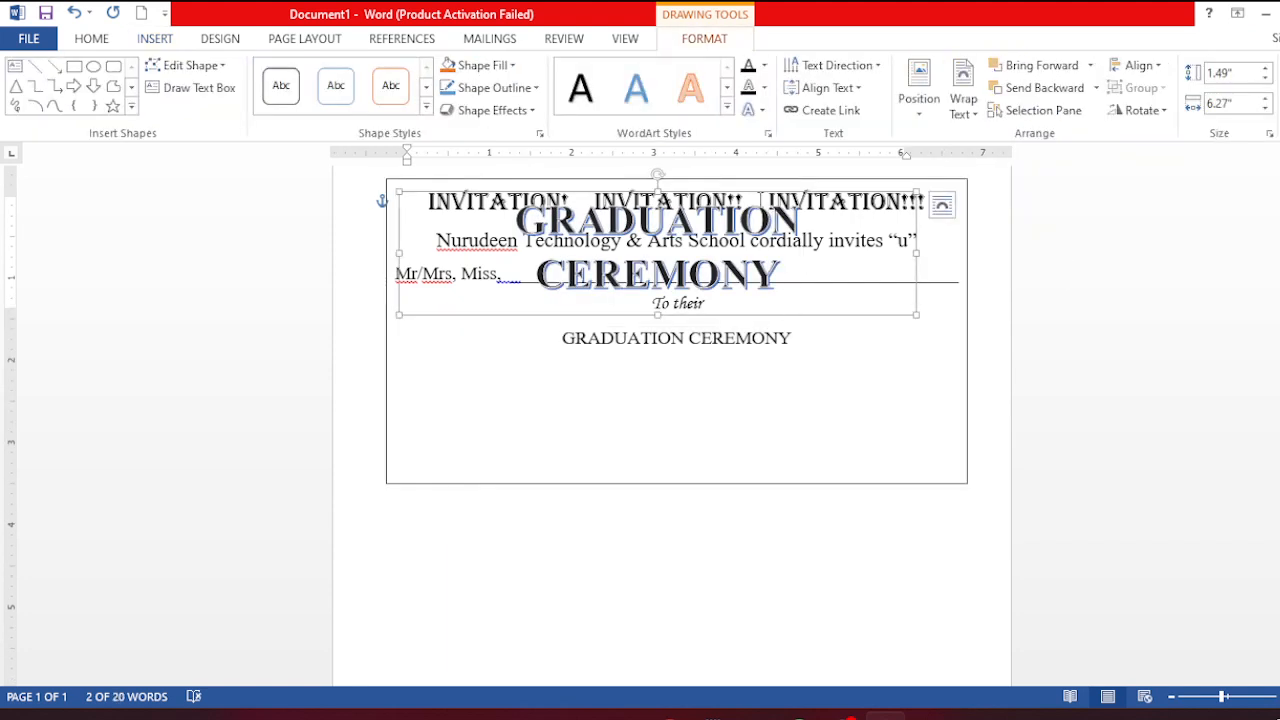
drag(757, 192, 766, 396)
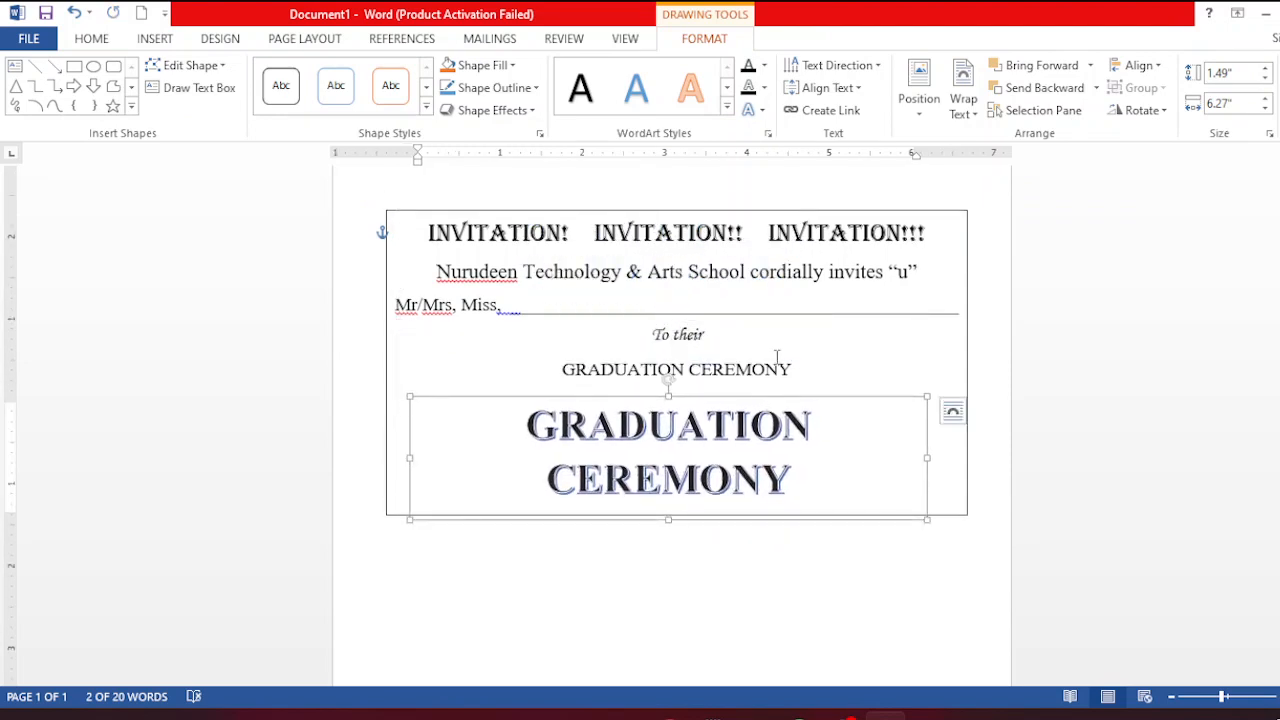
Delete the plain "GRADUATION CEREMONY" text between "To their" and the WordArt
click(790, 369)
key(BackSpace)
key(BackSpace)
key(BackSpace)
key(BackSpace)
key(BackSpace)
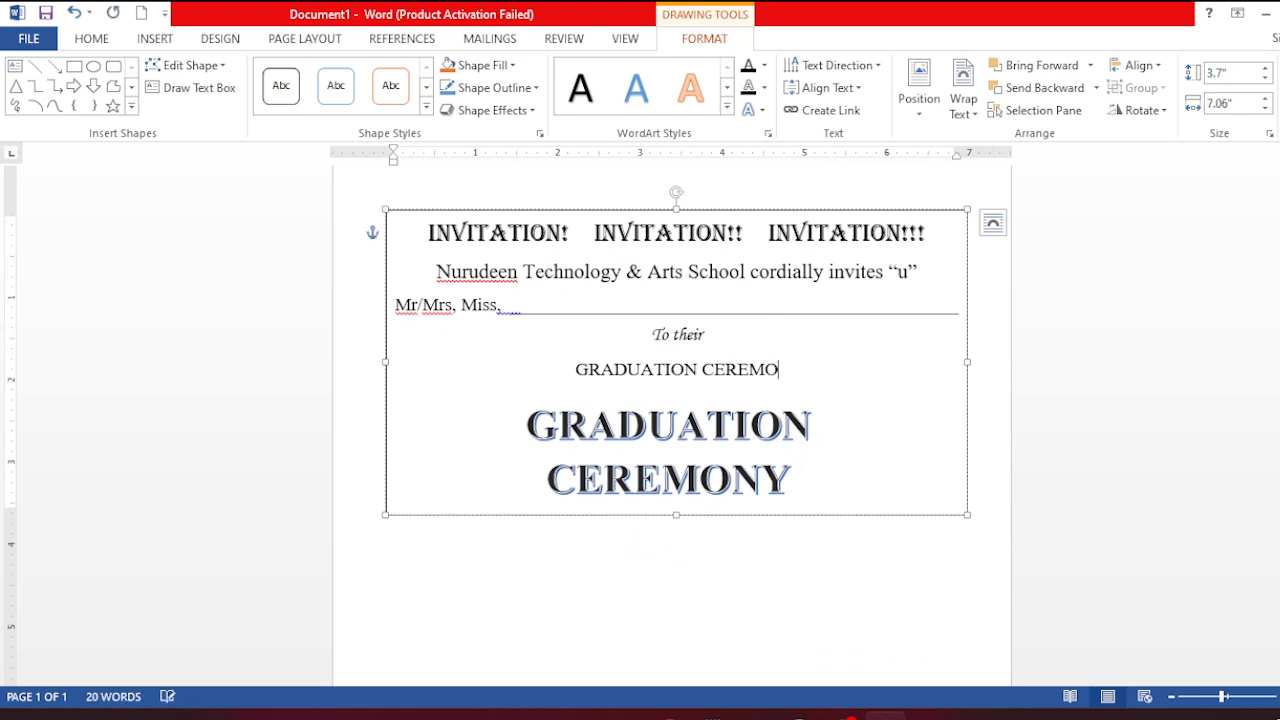
key(BackSpace)
key(BackSpace)
key(BackSpace)
key(BackSpace)
key(BackSpace)
key(BackSpace)
key(BackSpace)
key(BackSpace)
key(BackSpace)
key(BackSpace)
key(BackSpace)
key(BackSpace)
key(BackSpace)
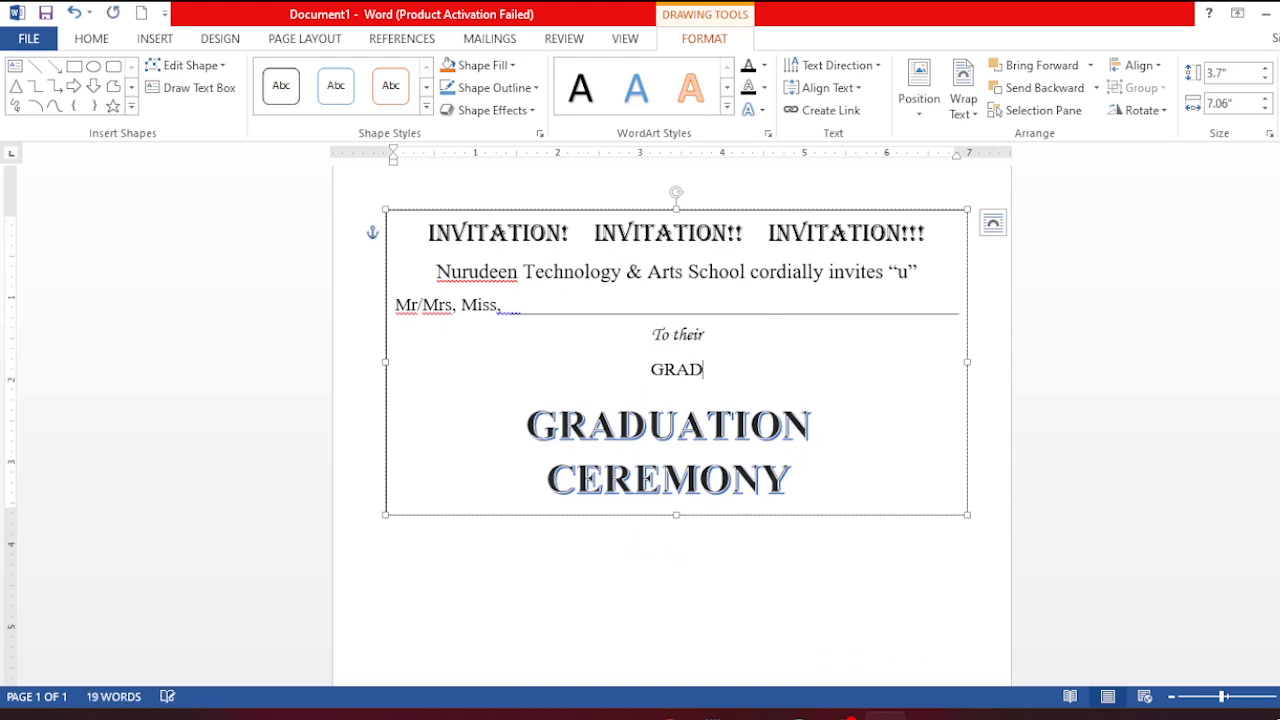
key(BackSpace)
key(BackSpace)
Reduce the "GRADUATION CEREMONY" WordArt text to font size 28
click(563, 485)
click(528, 425)
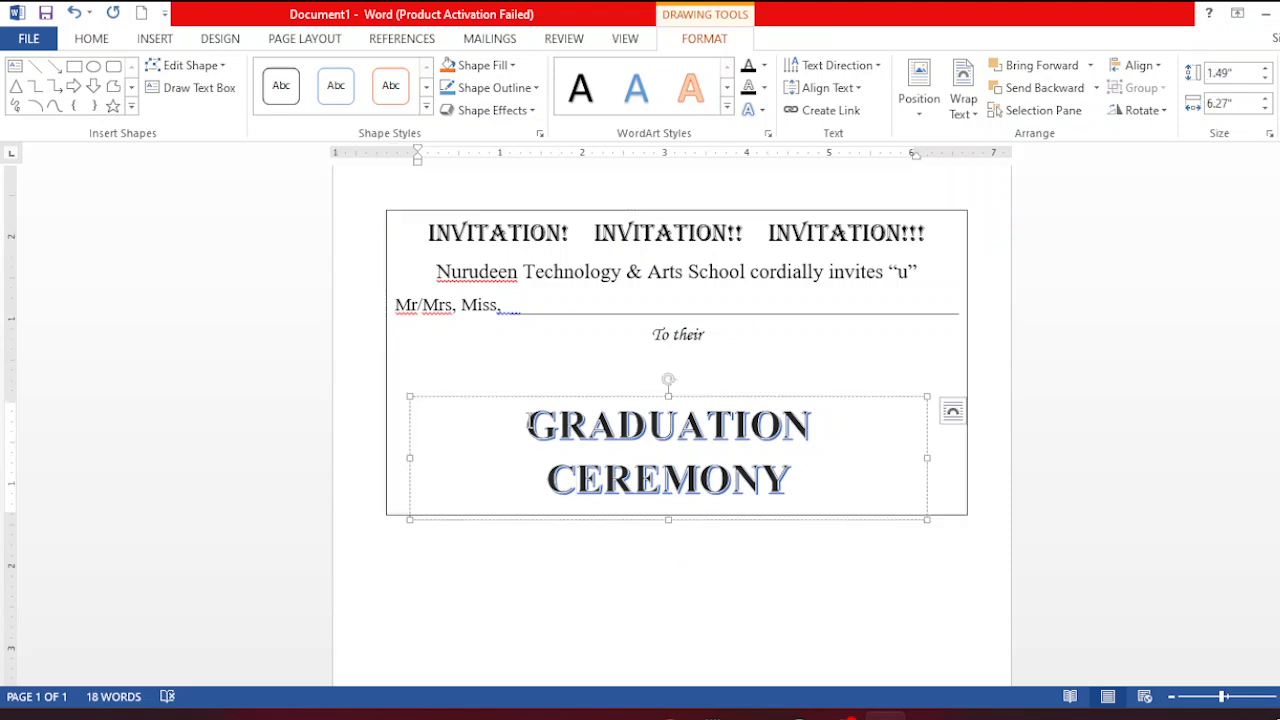
drag(528, 425, 696, 476)
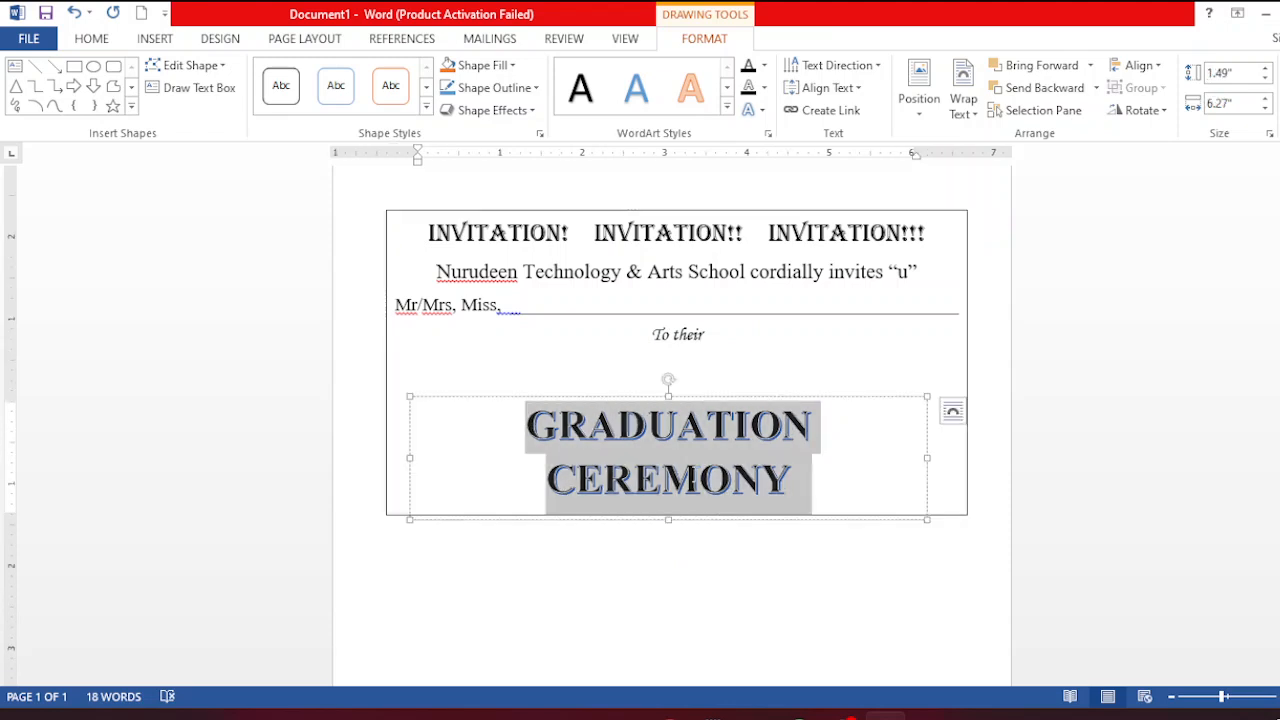
click(154, 40)
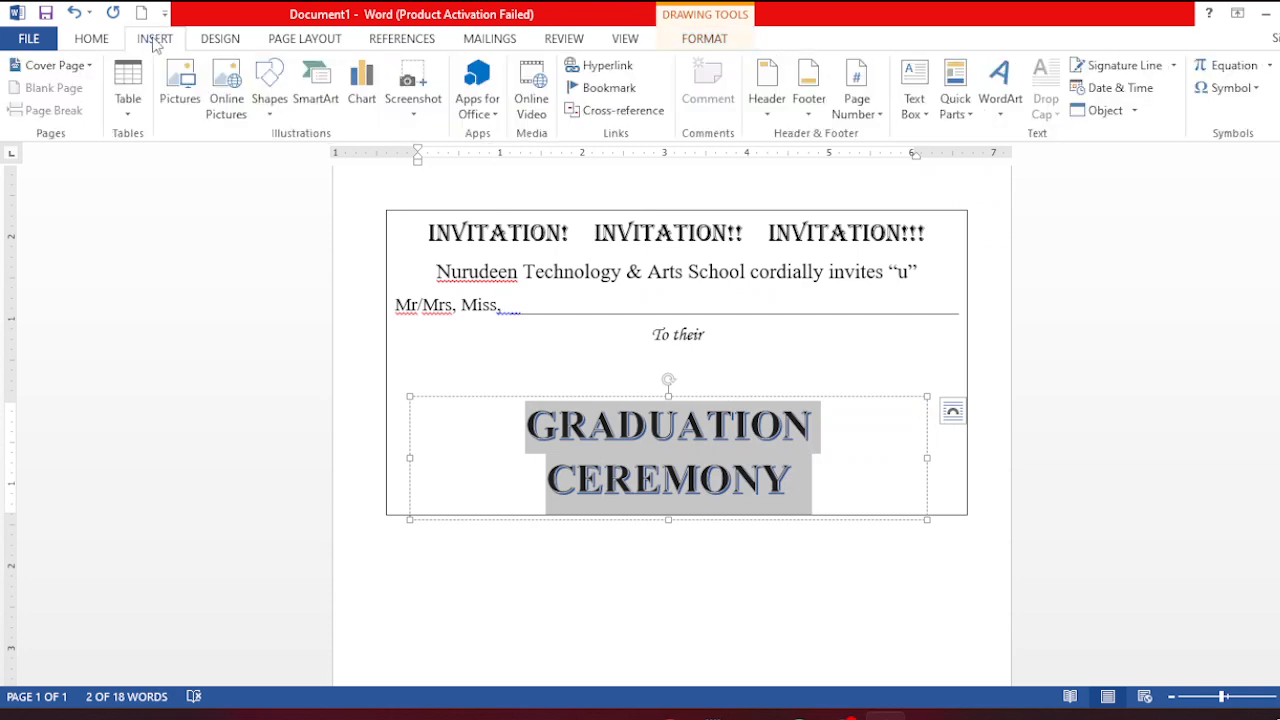
click(93, 40)
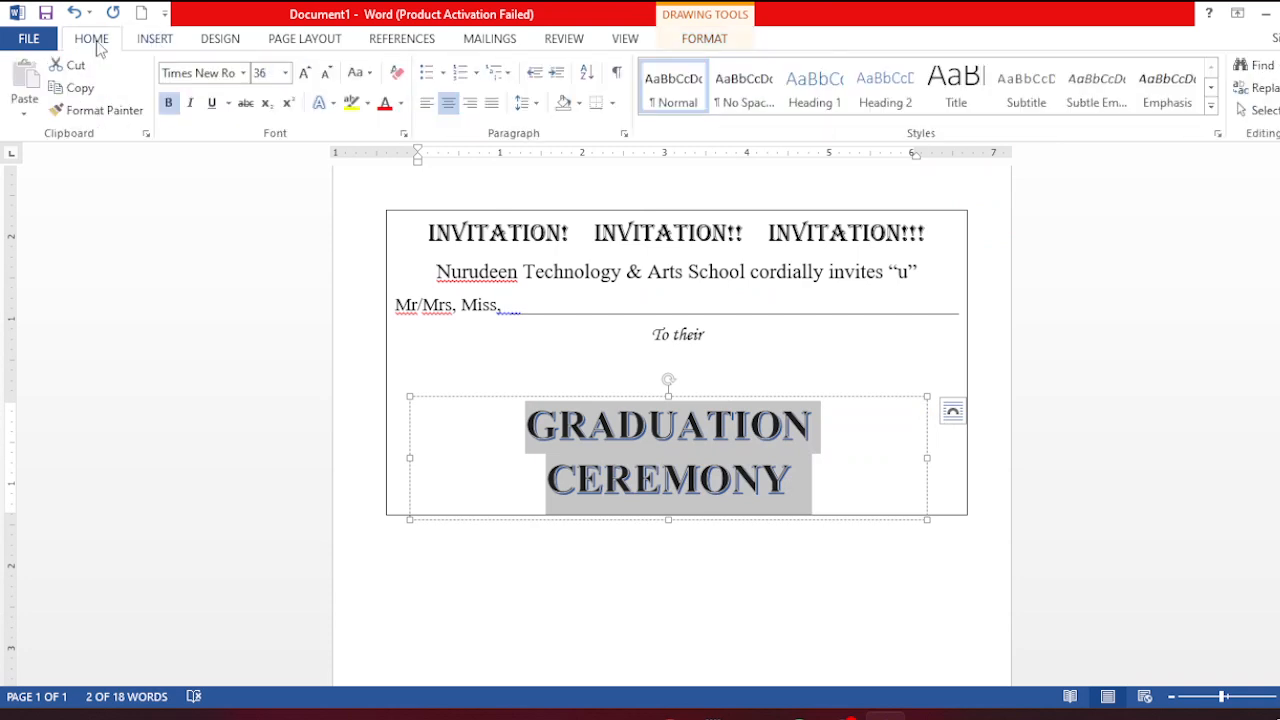
click(326, 73)
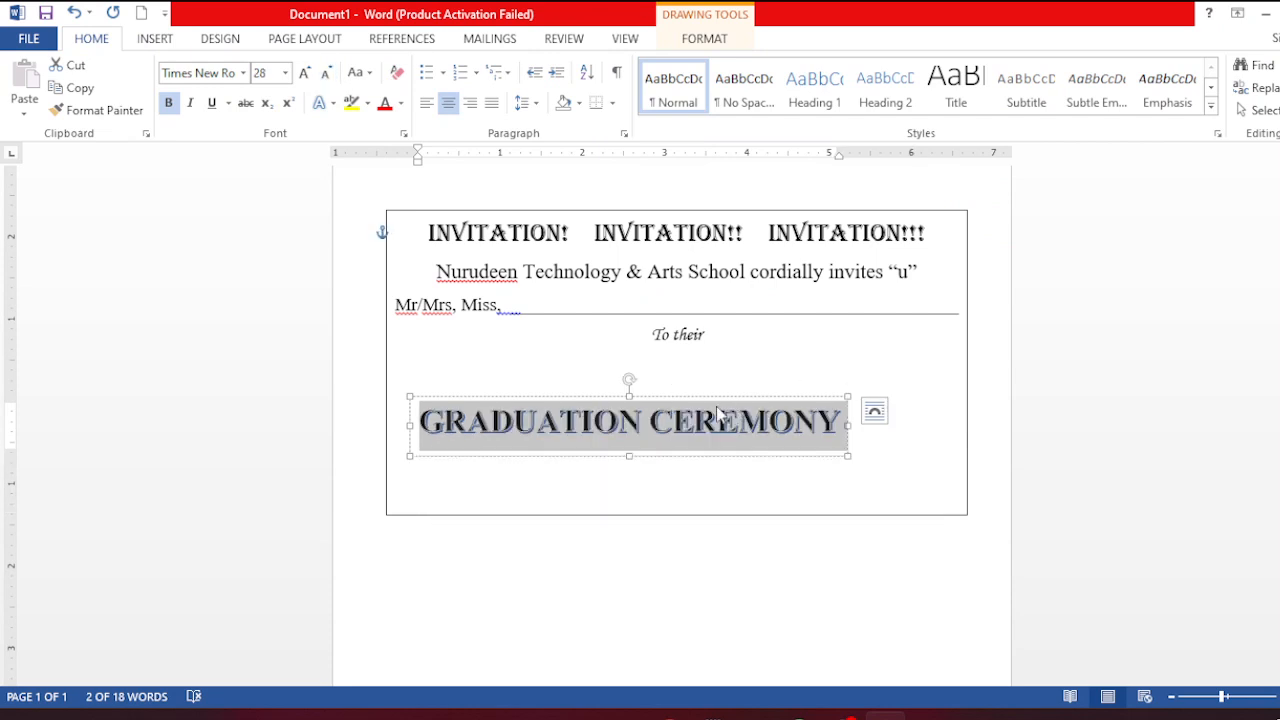
Move the "GRADUATION CEREMONY" WordArt up to just beneath "To their" and reduce its text to font size 26
click(709, 398)
drag(709, 398, 764, 371)
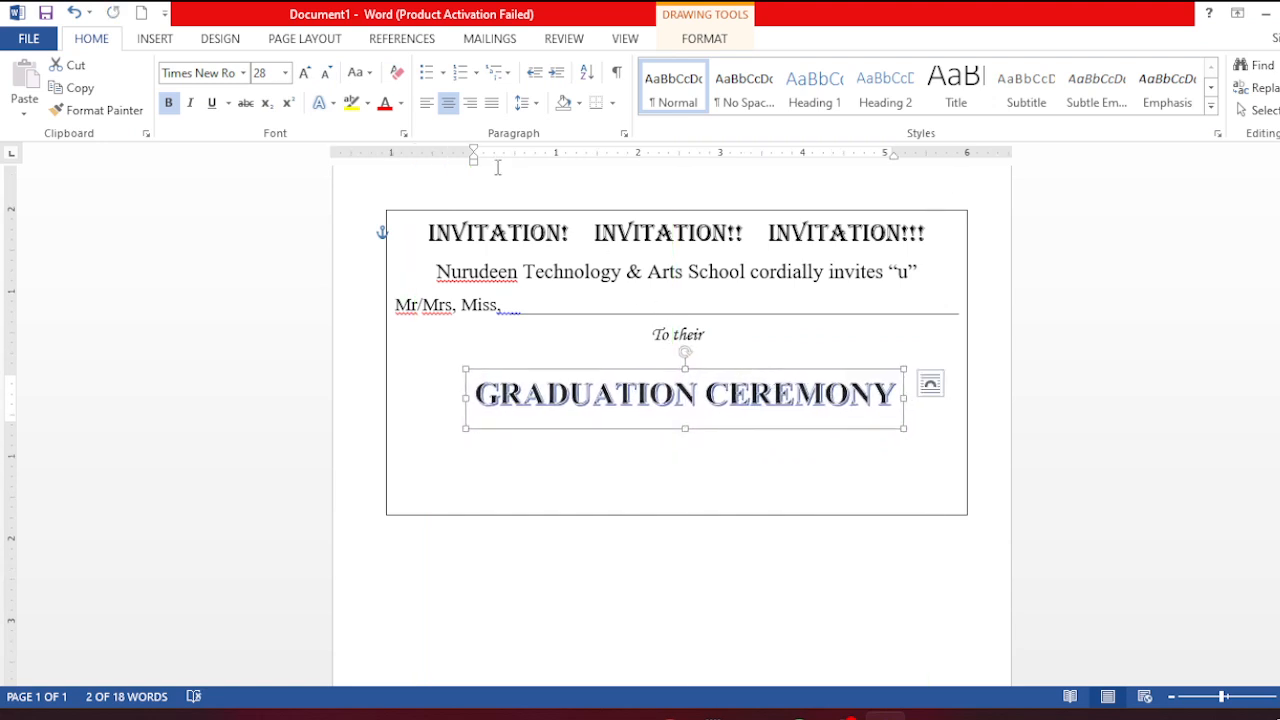
click(325, 74)
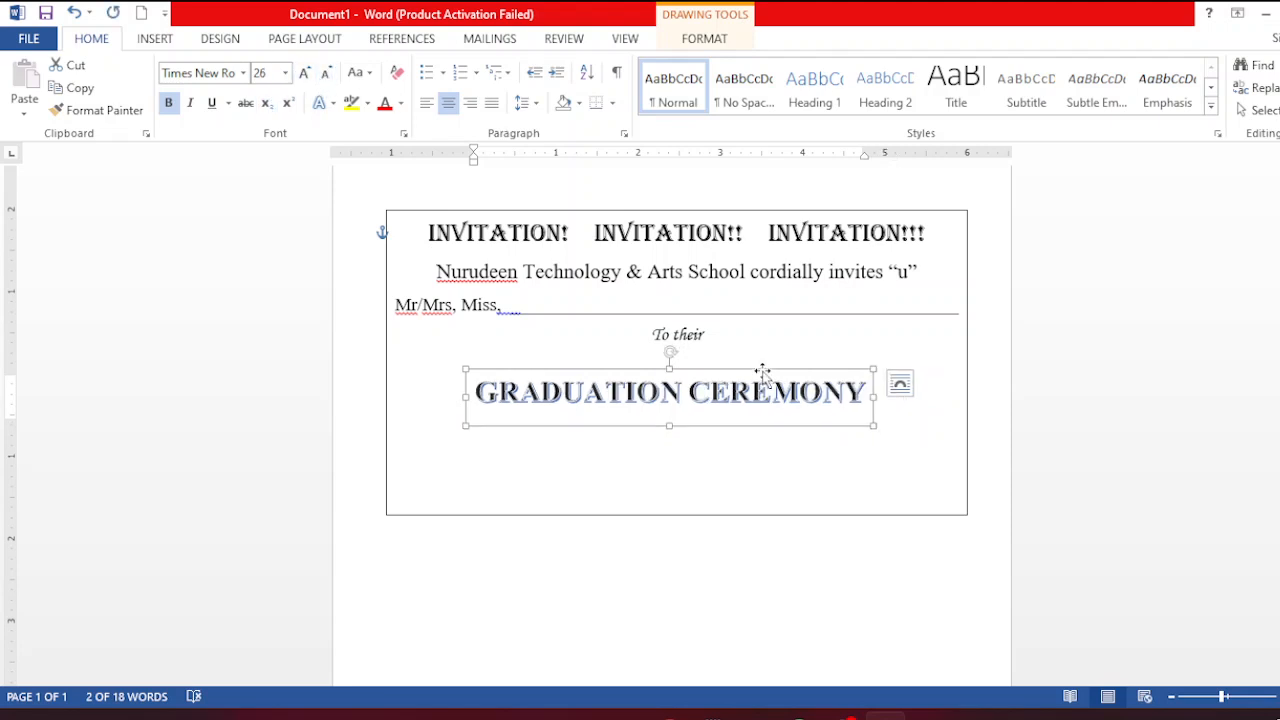
Nudge the "GRADUATION CEREMONY" WordArt up toward "To their" and fill its text with dark orange
drag(762, 373, 776, 365)
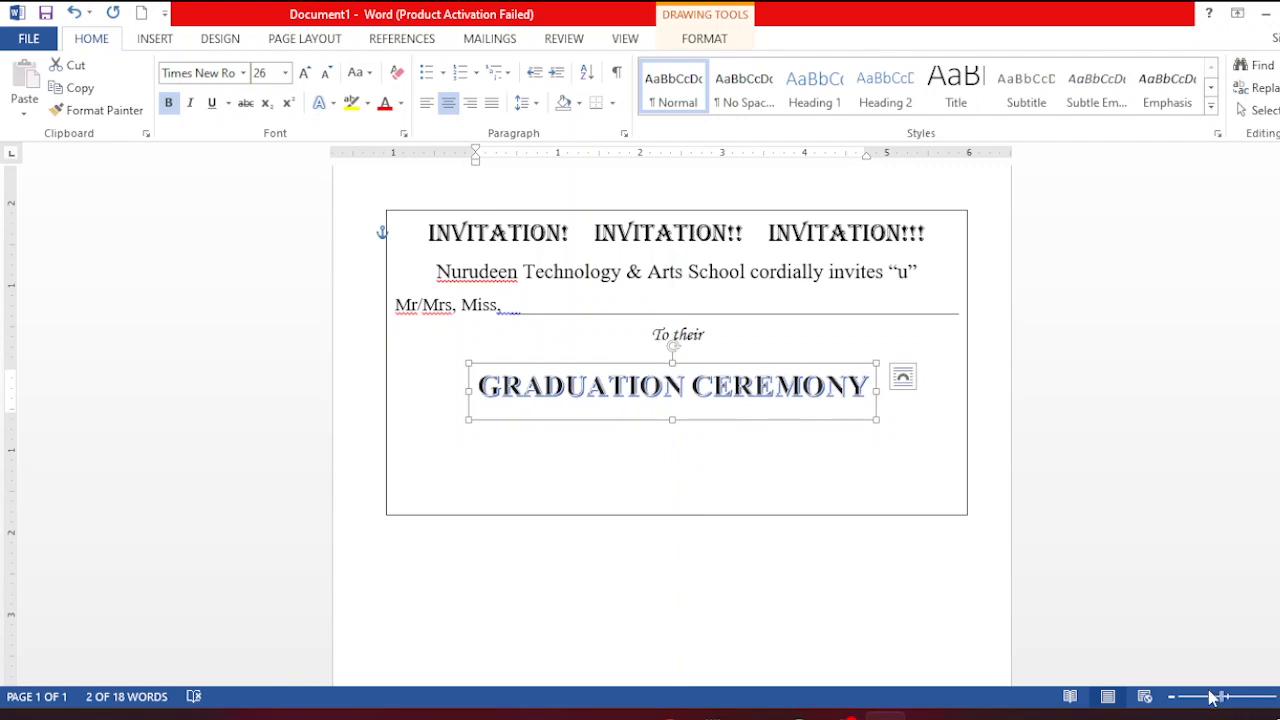
drag(1226, 697, 1239, 698)
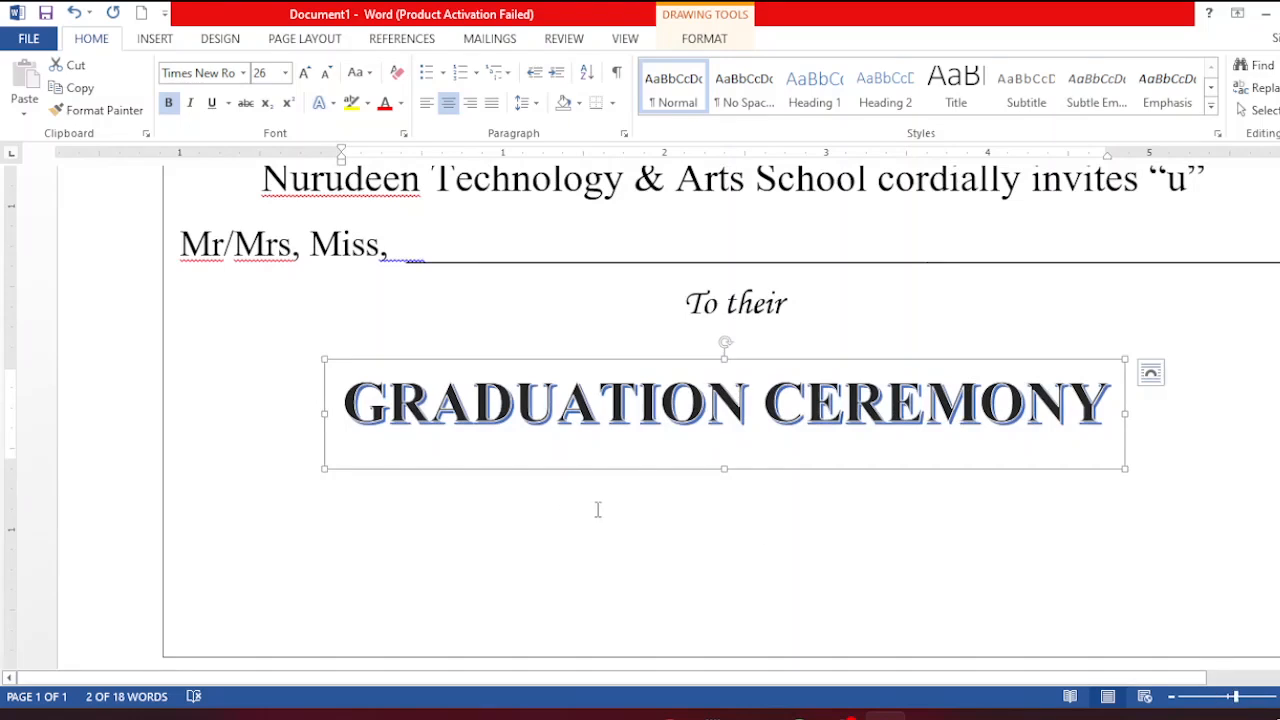
click(348, 400)
drag(348, 400, 1101, 441)
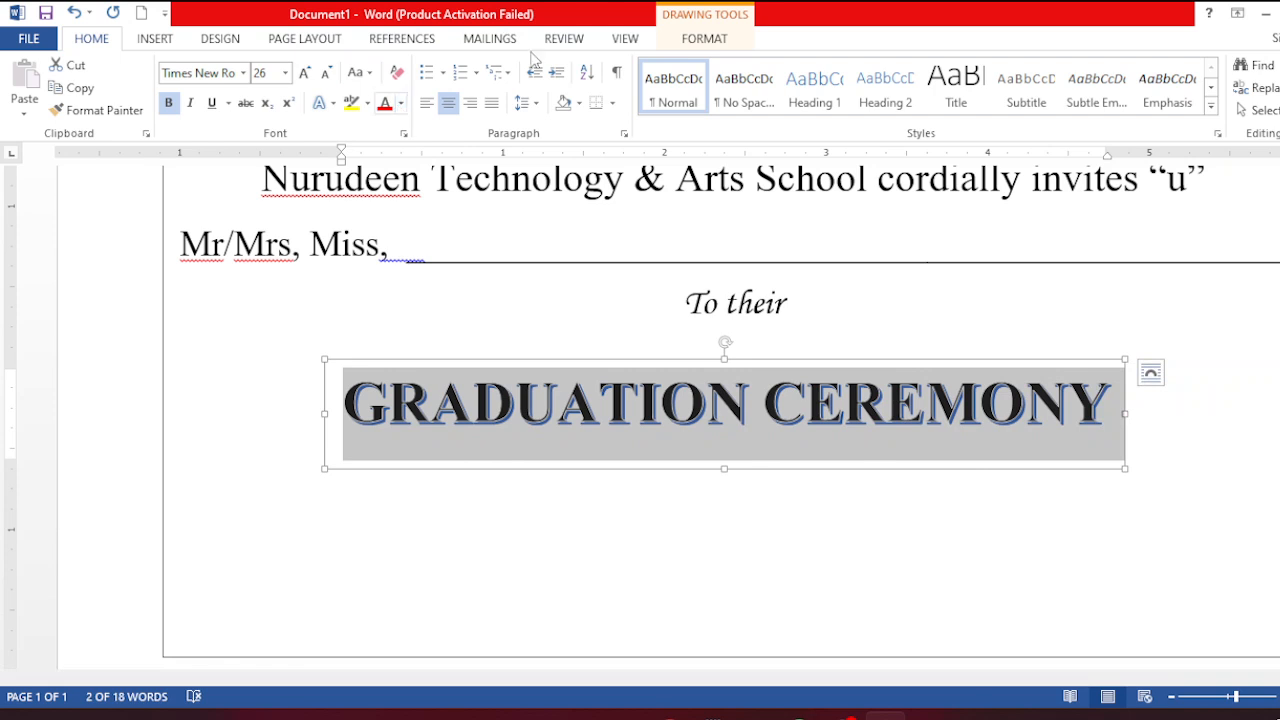
click(708, 40)
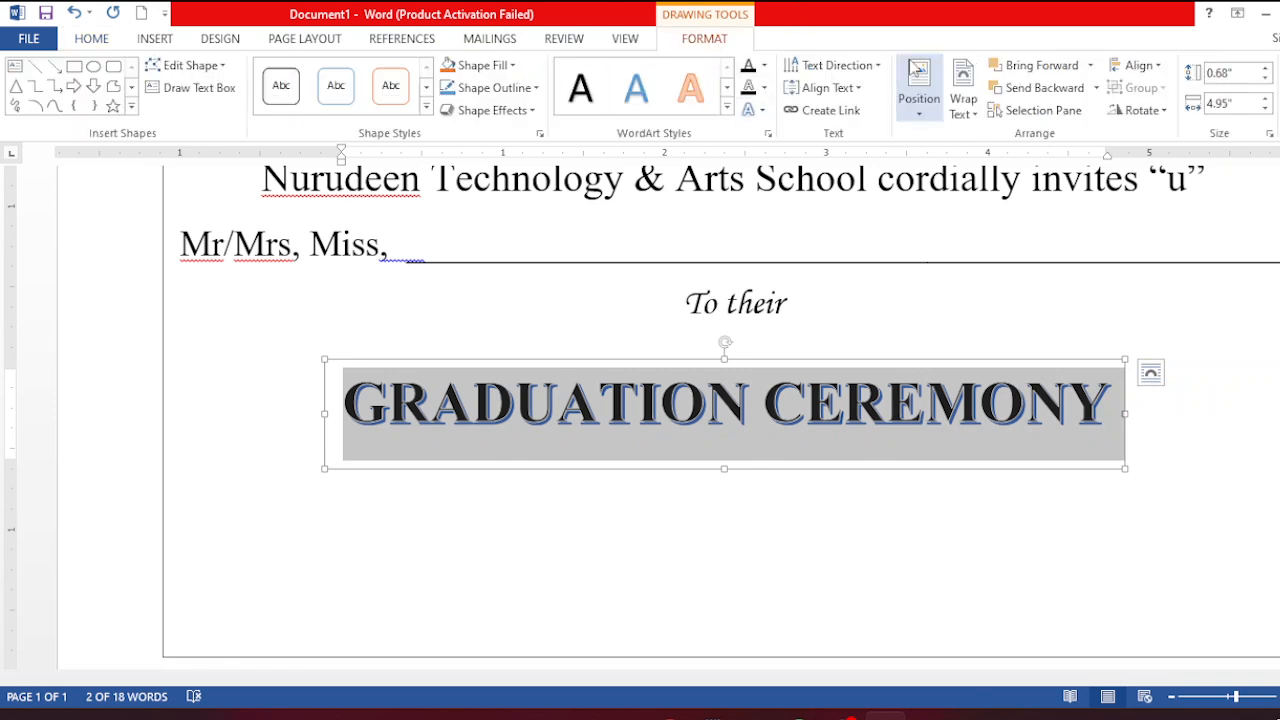
click(764, 66)
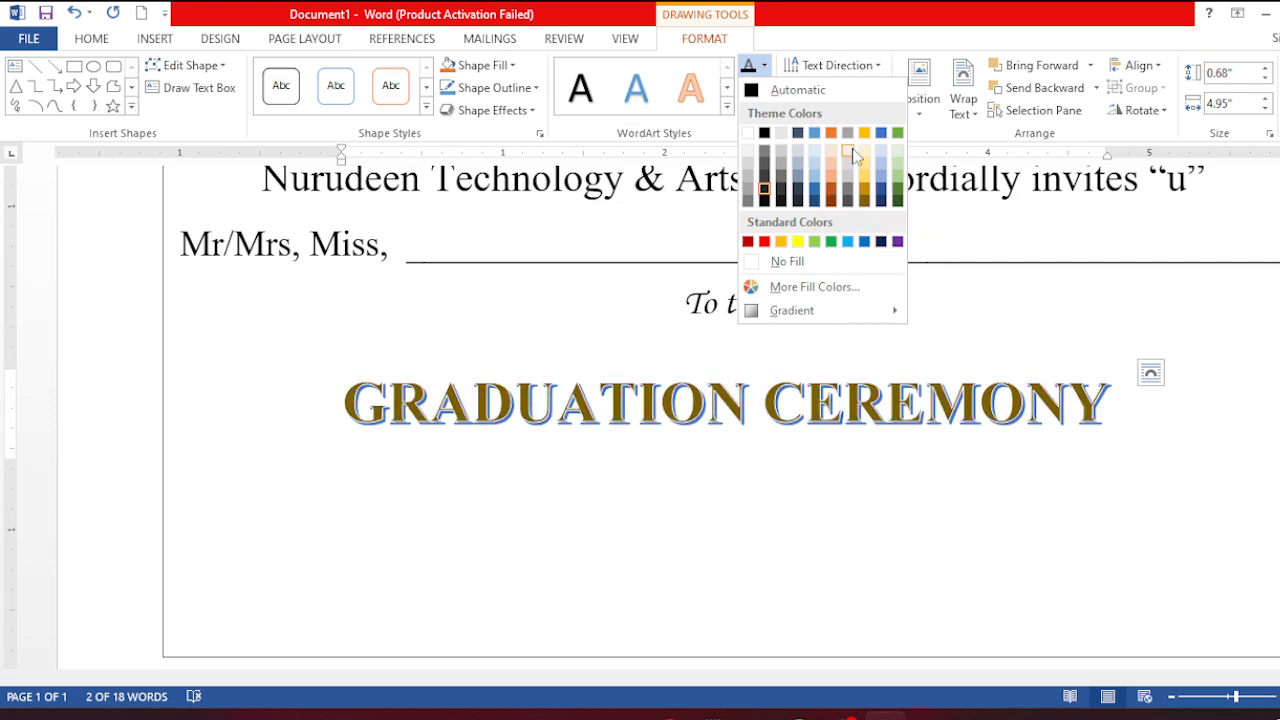
click(834, 195)
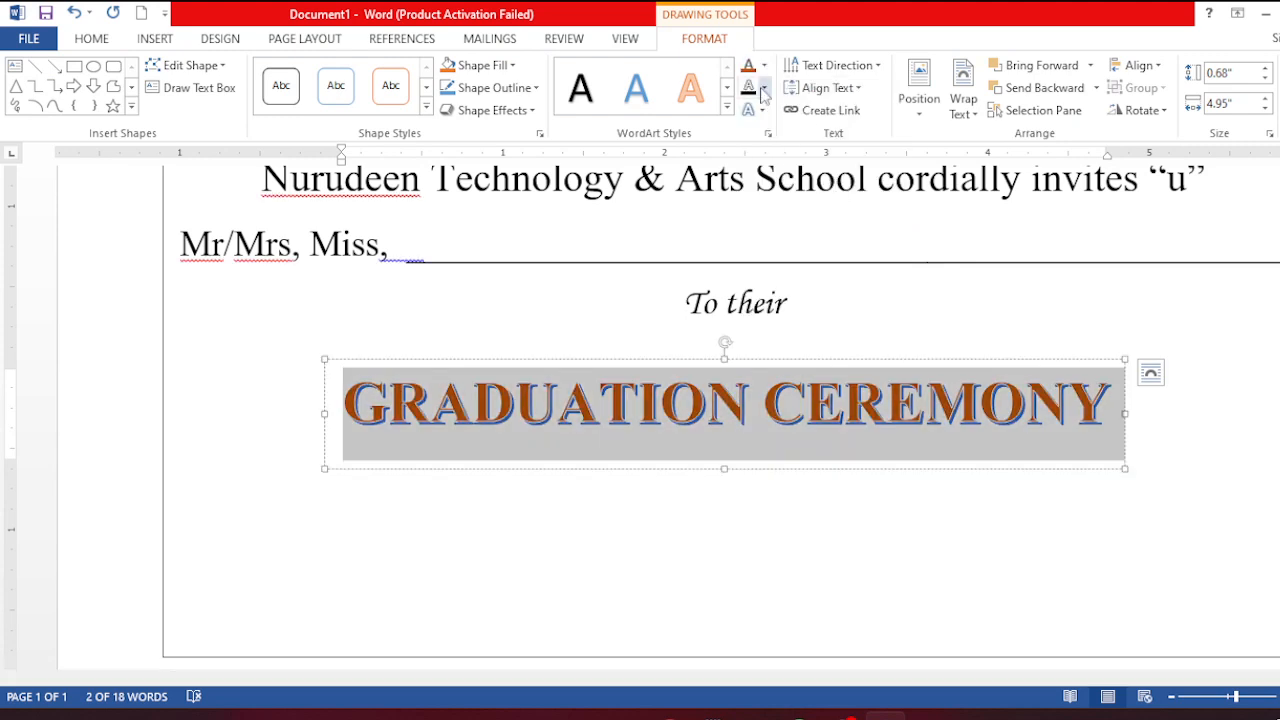
Set the outline weight of the "GRADUATION CEREMONY" WordArt text to 3 pt and open its text outline options
click(762, 89)
mouse_move(785, 341)
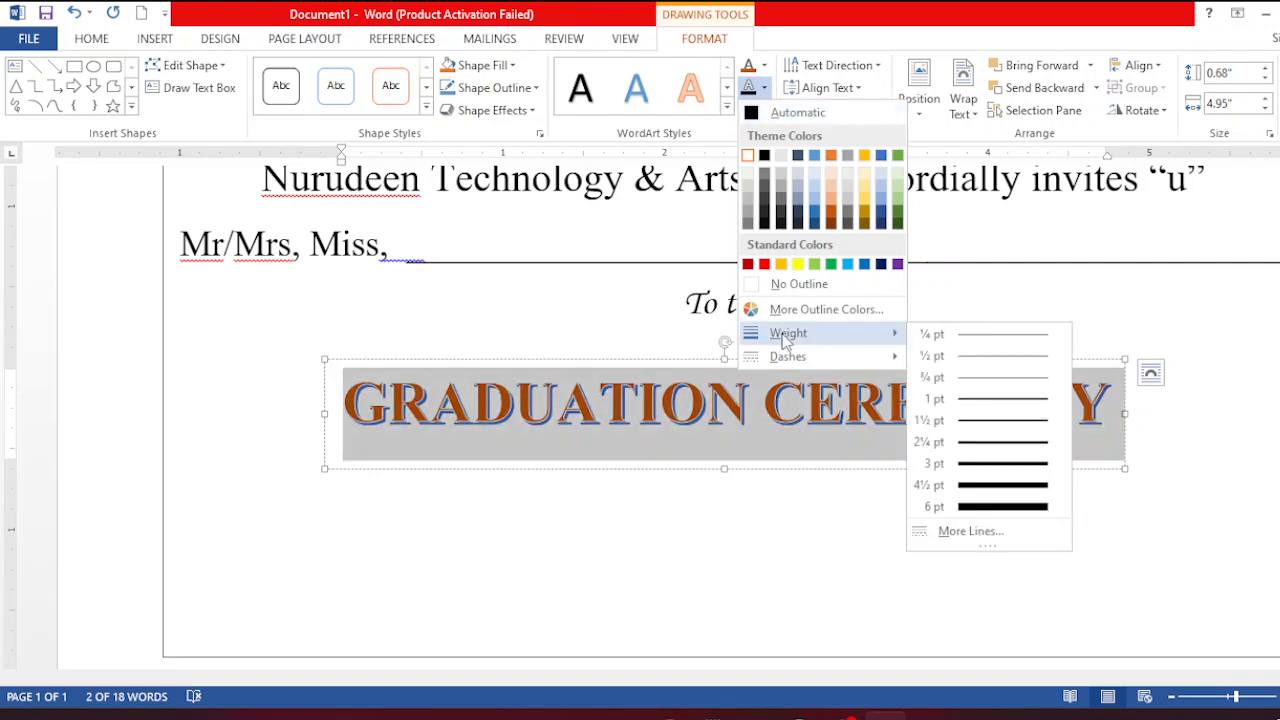
click(975, 466)
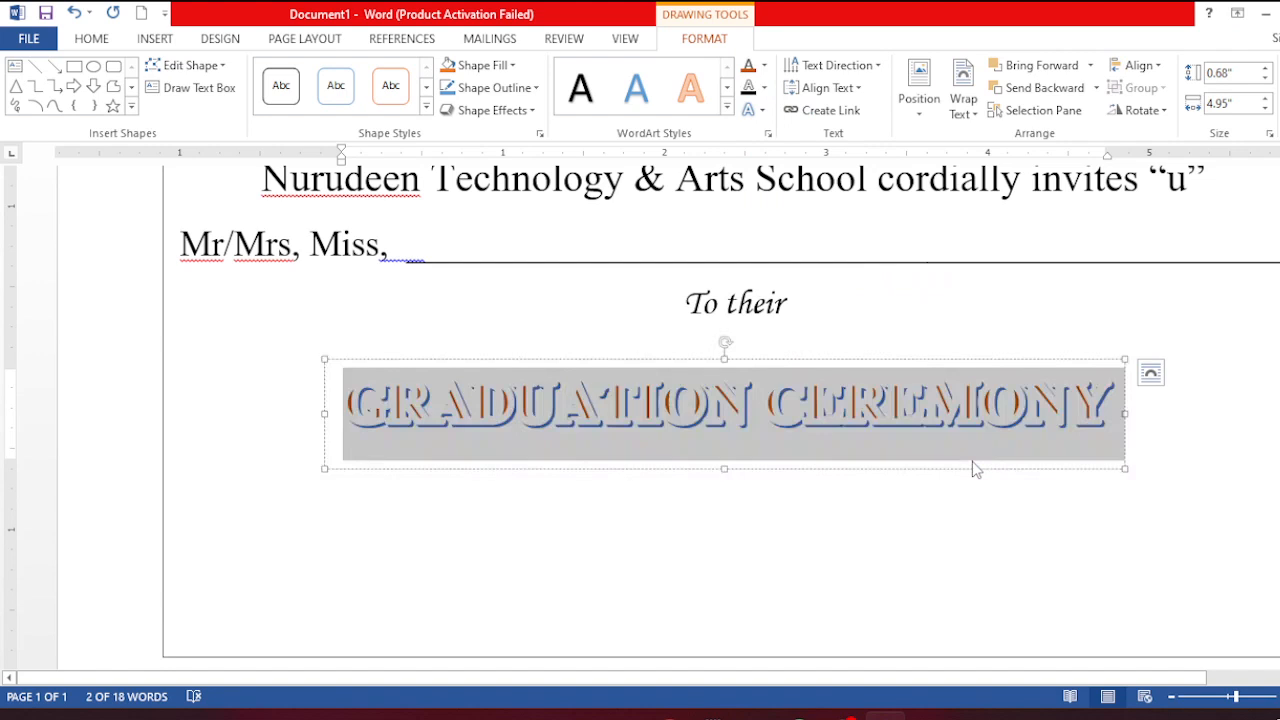
click(763, 88)
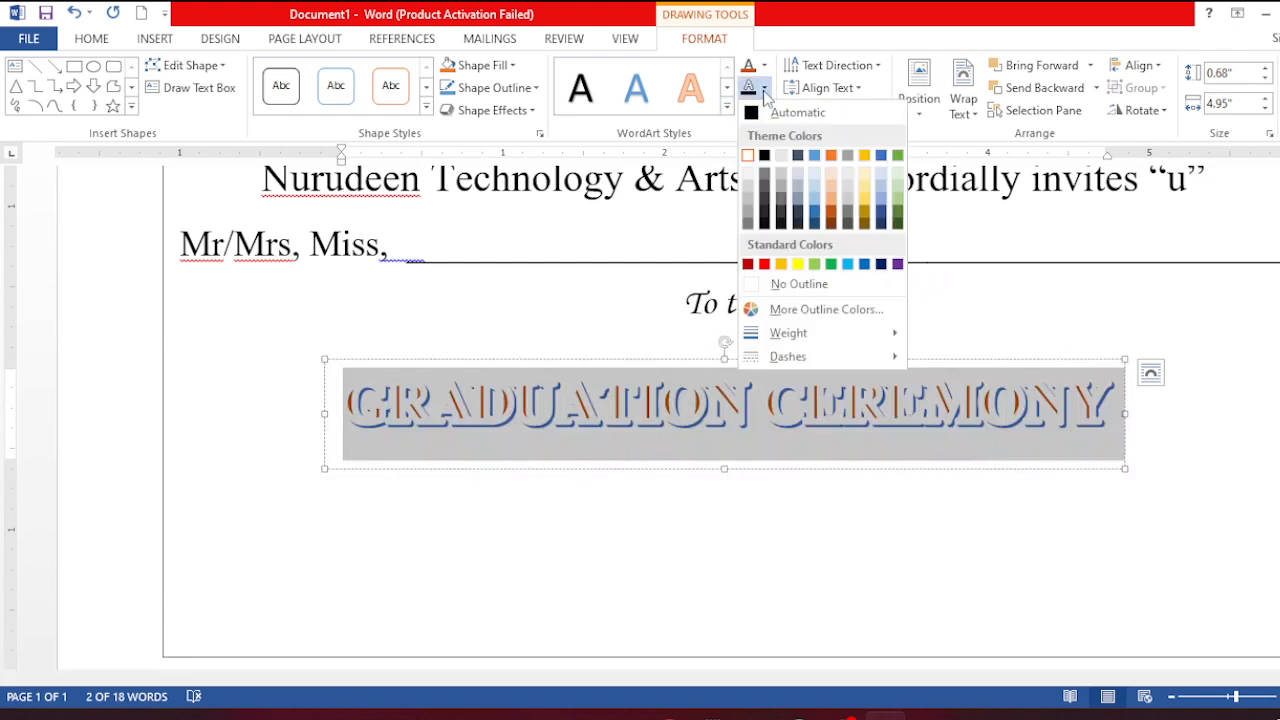
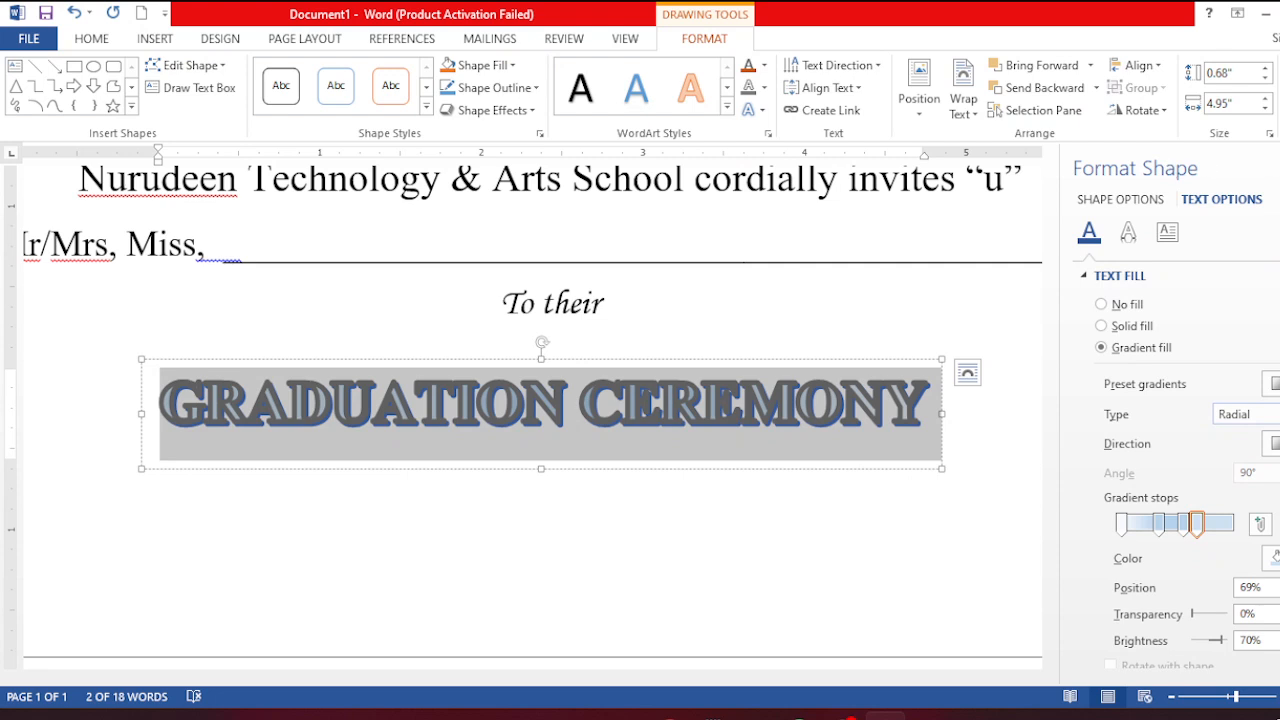
Close the Format Shape pane and set the "GRADUATION CEREMONY" text outline to automatic black
click(1278, 168)
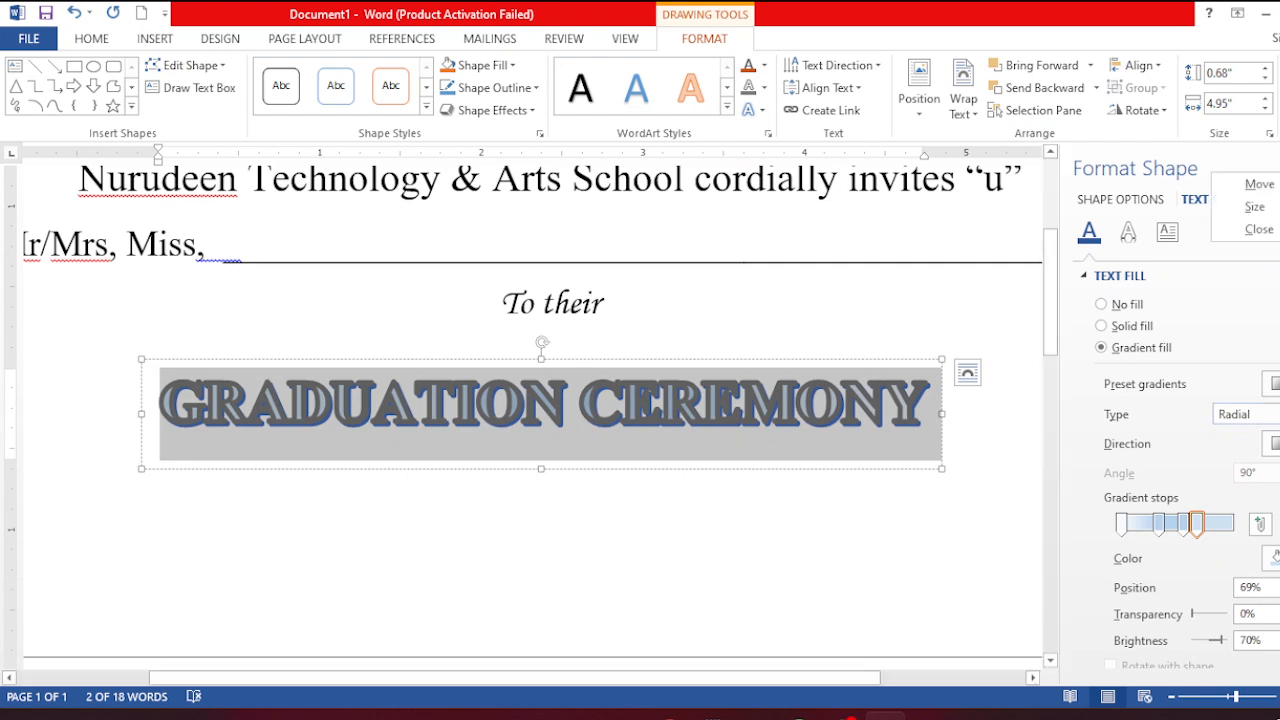
click(1259, 229)
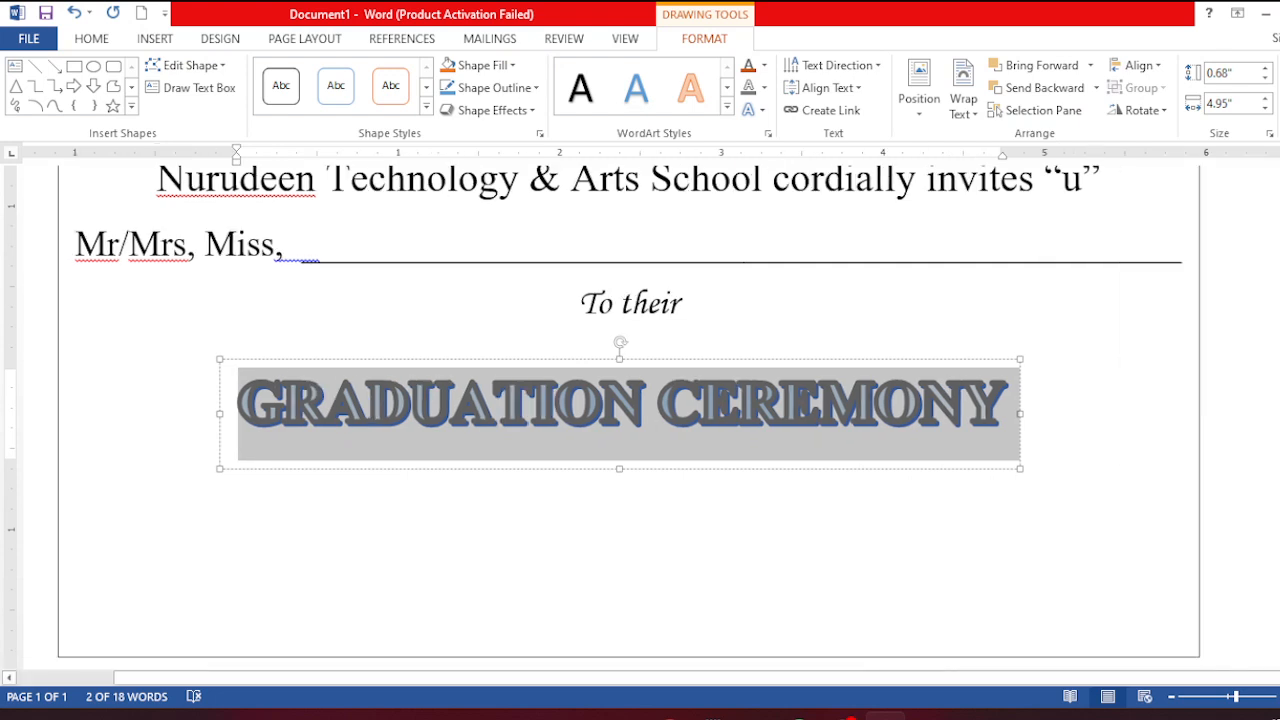
click(912, 422)
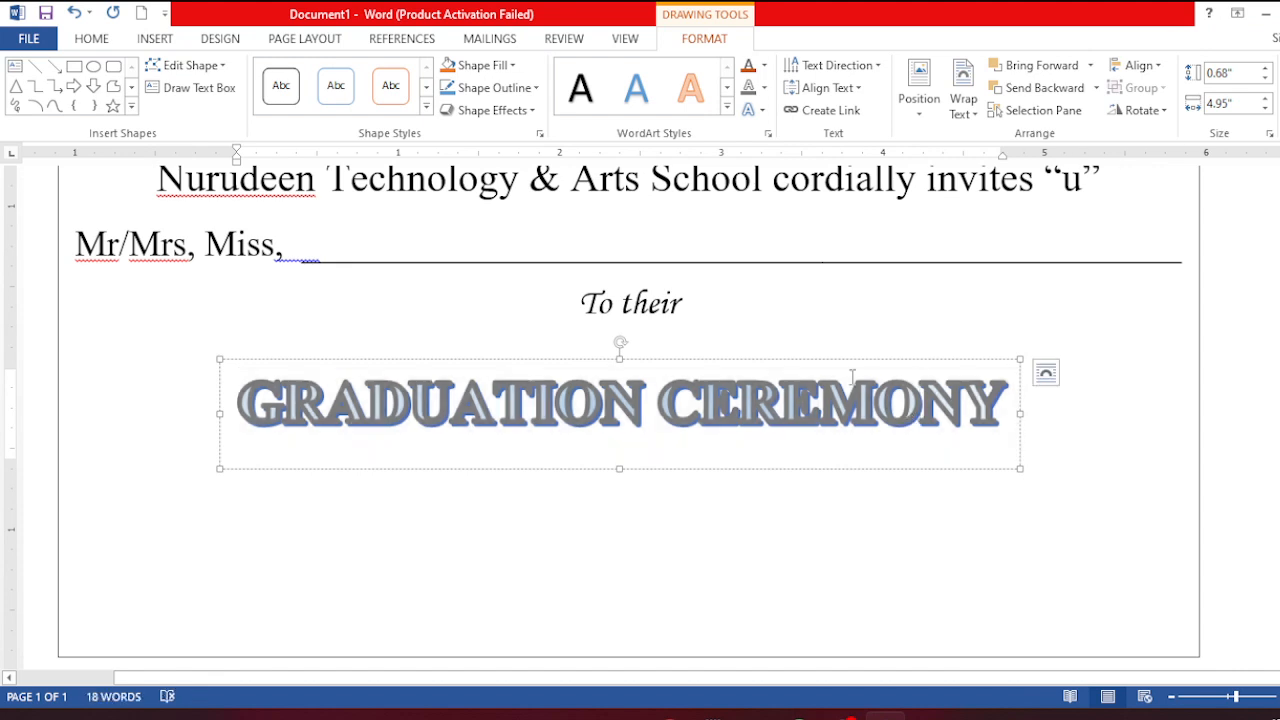
click(243, 400)
drag(243, 400, 780, 458)
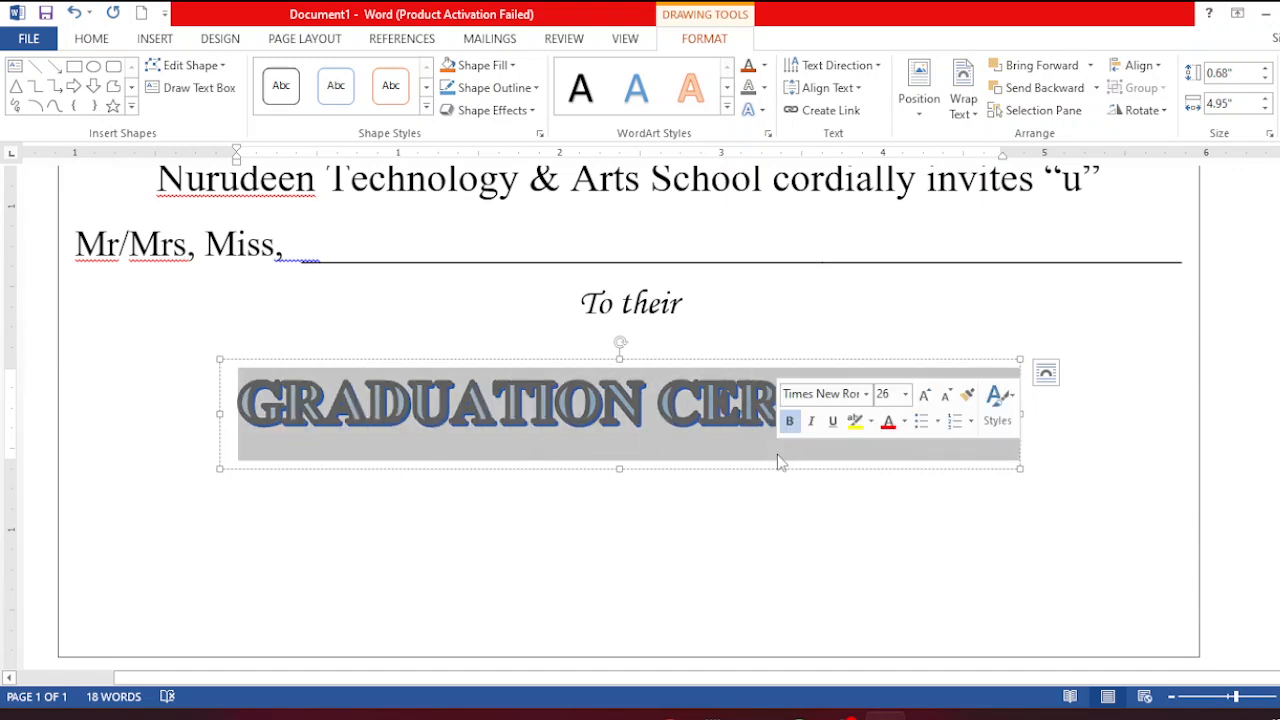
click(764, 88)
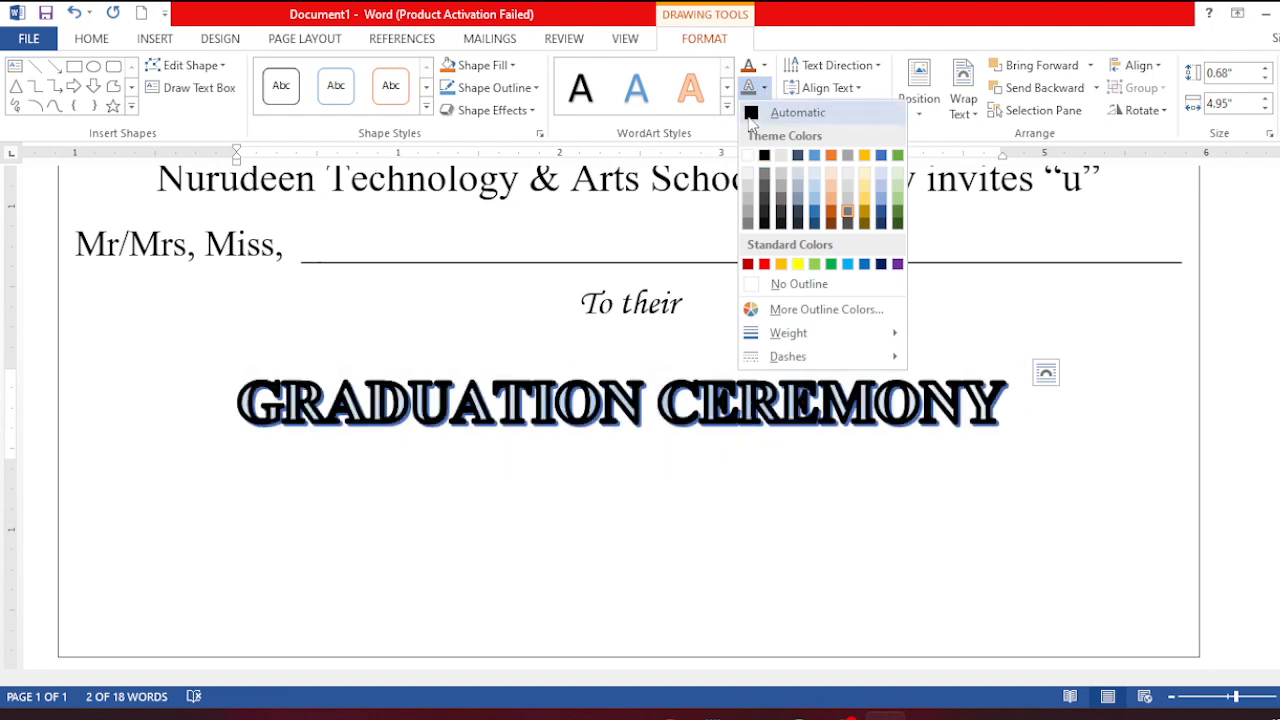
click(756, 114)
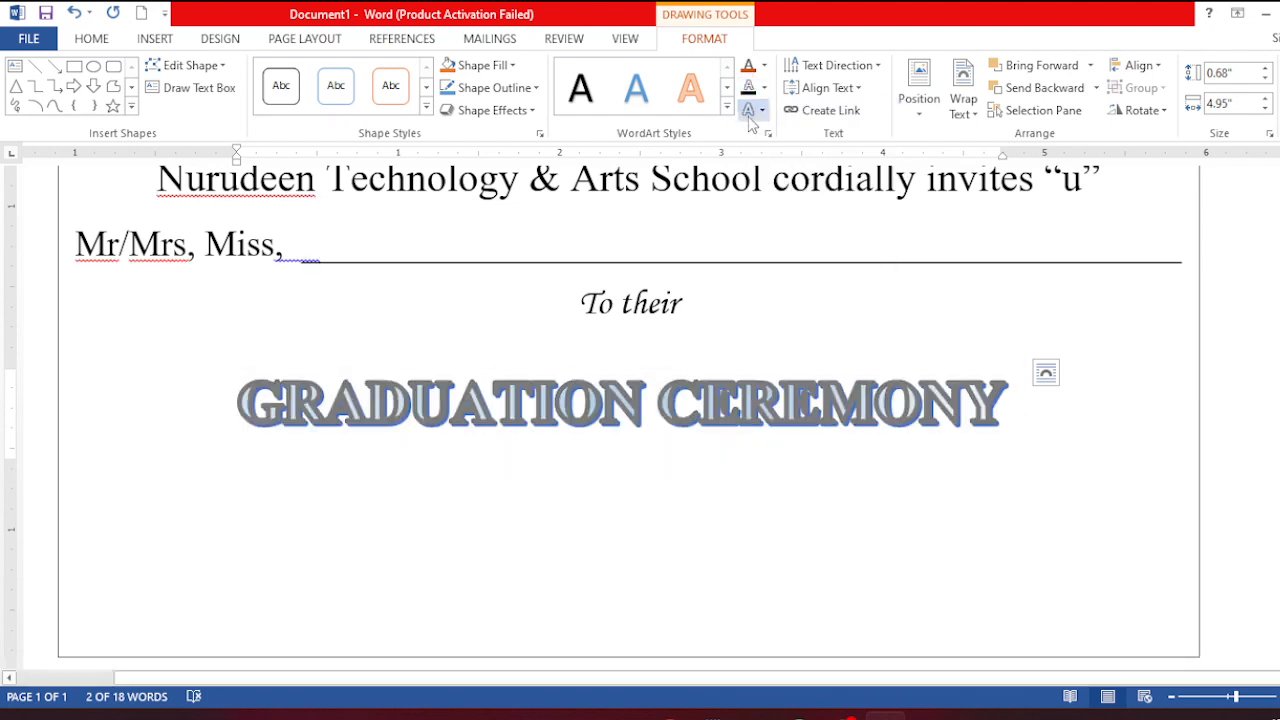
Fill the "GRADUATION CEREMONY" WordArt text with standard red and deselect it
click(765, 66)
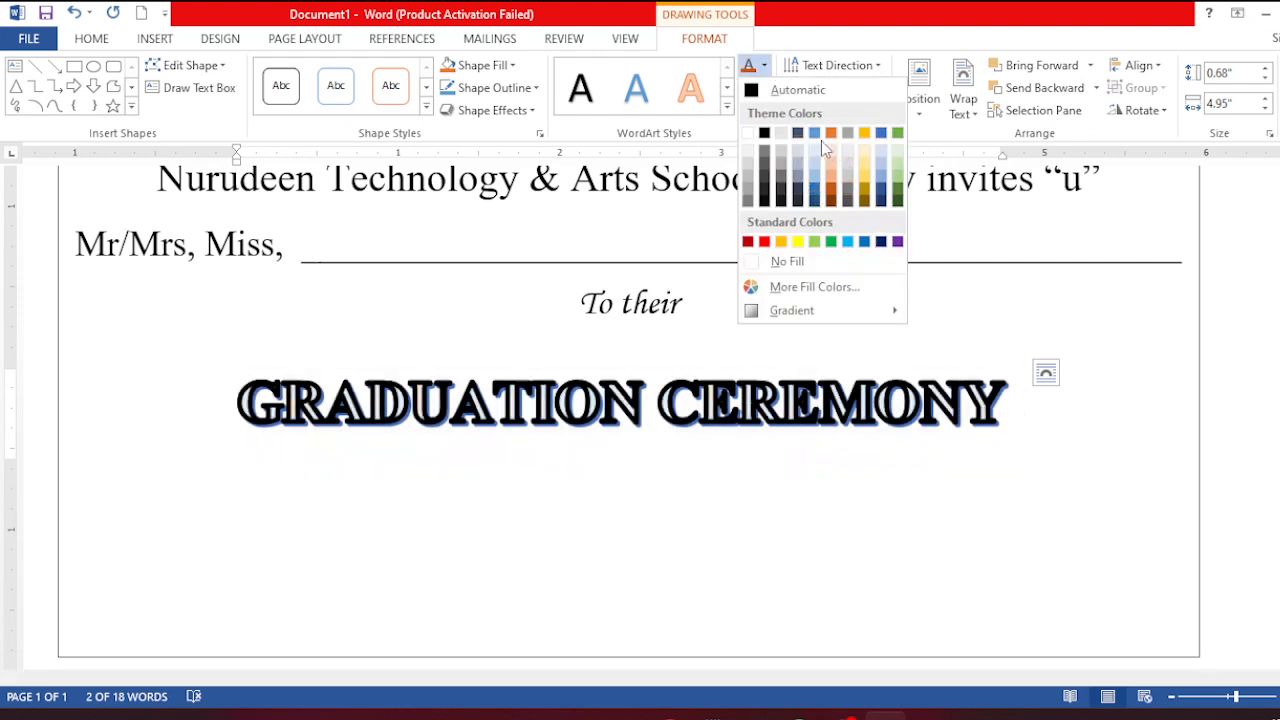
click(765, 243)
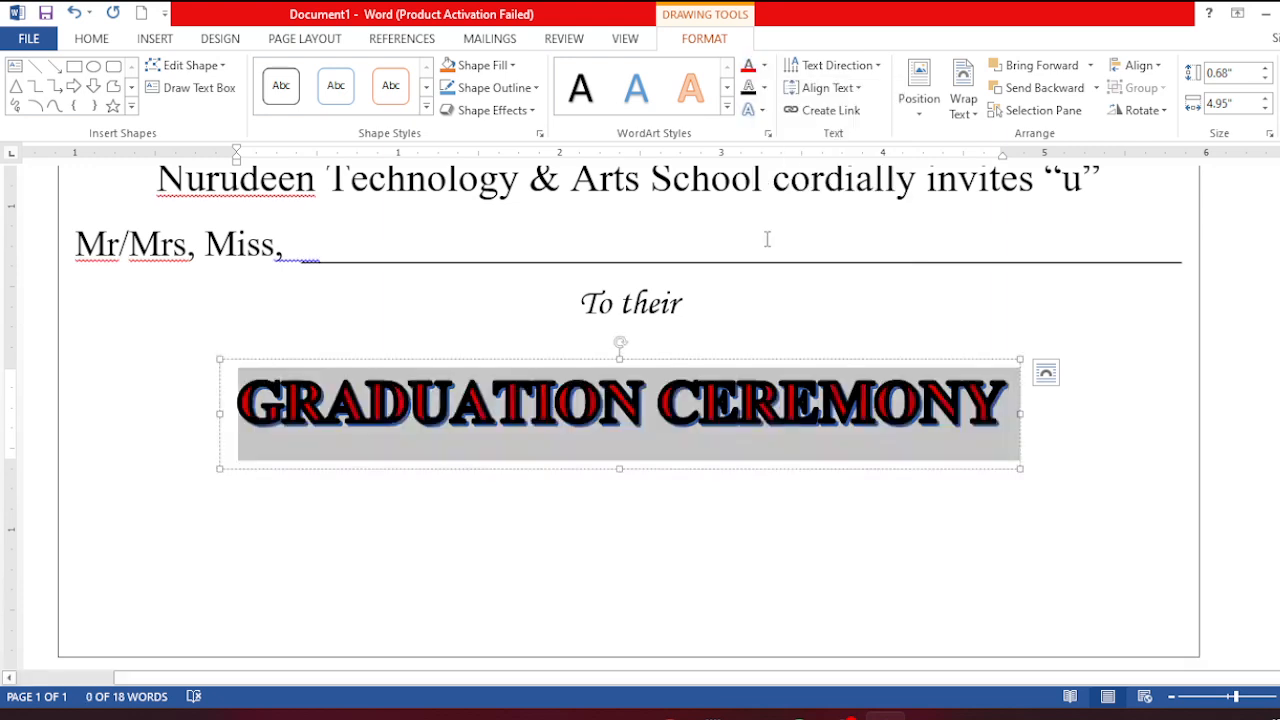
click(695, 334)
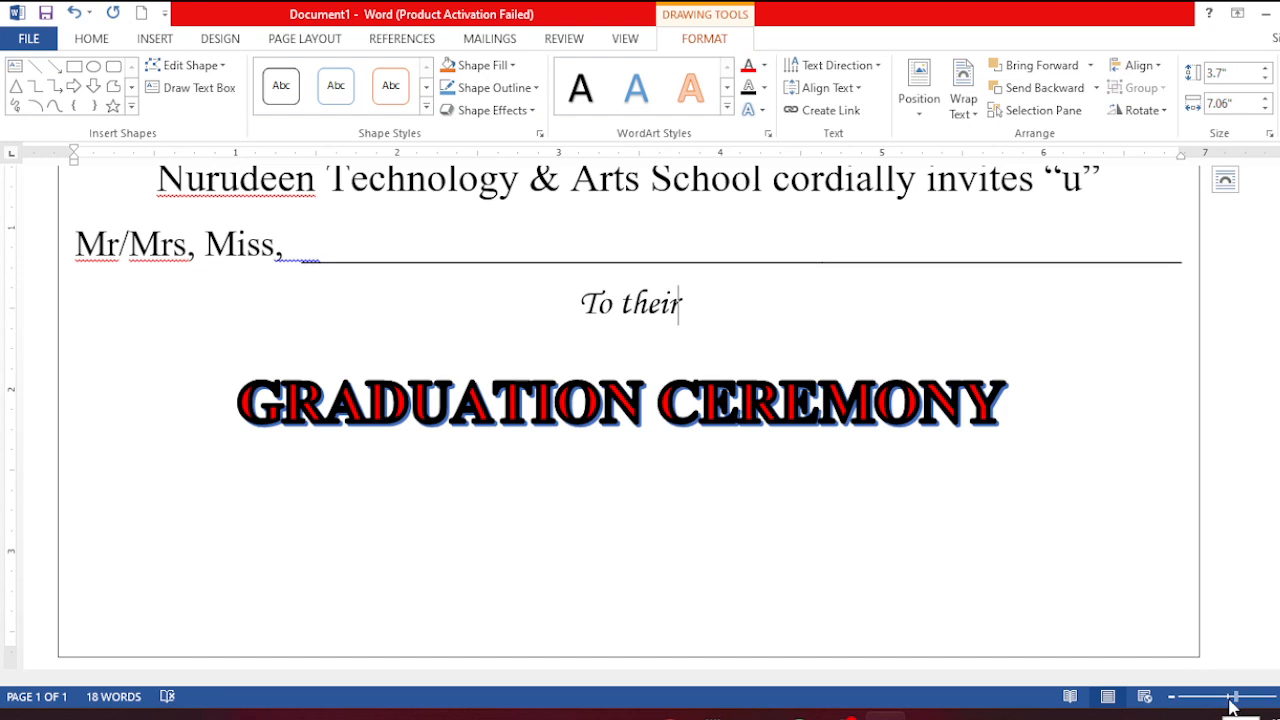
Move the "GRADUATION CEREMONY" WordArt closer beneath "To their" and widen its box to about 5.44"
drag(1236, 704, 1229, 700)
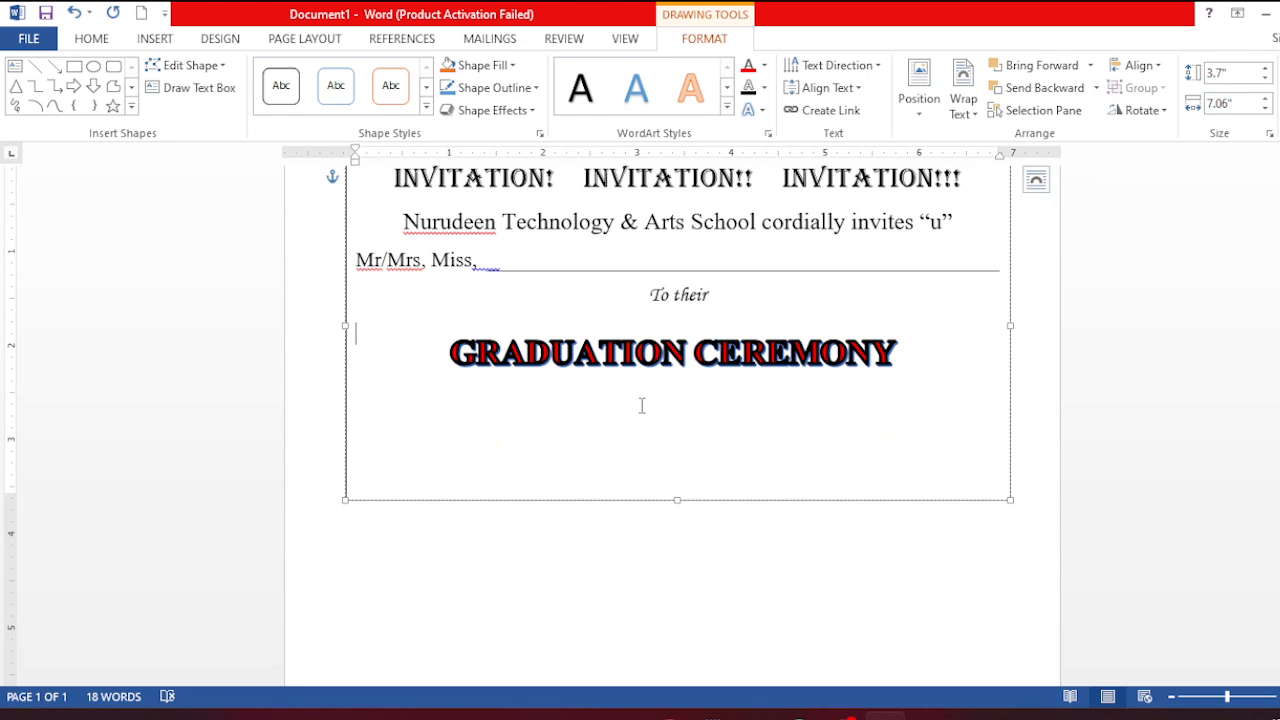
click(690, 362)
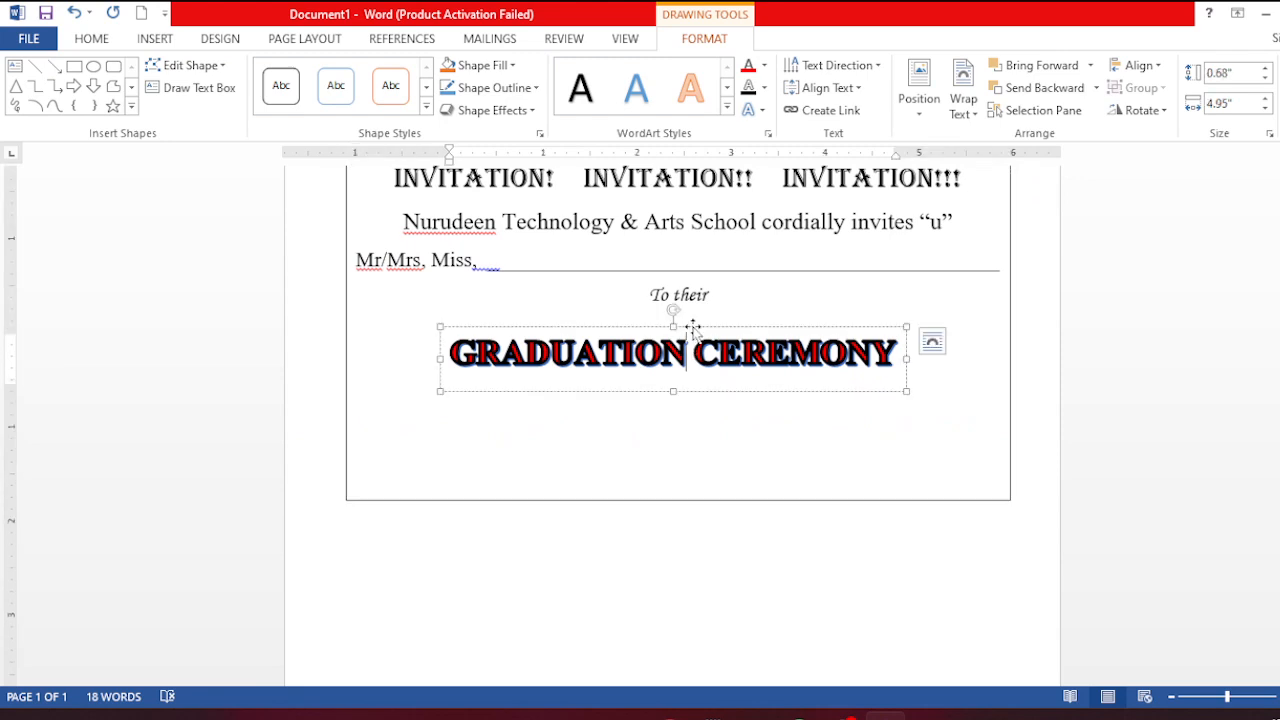
drag(692, 330, 694, 320)
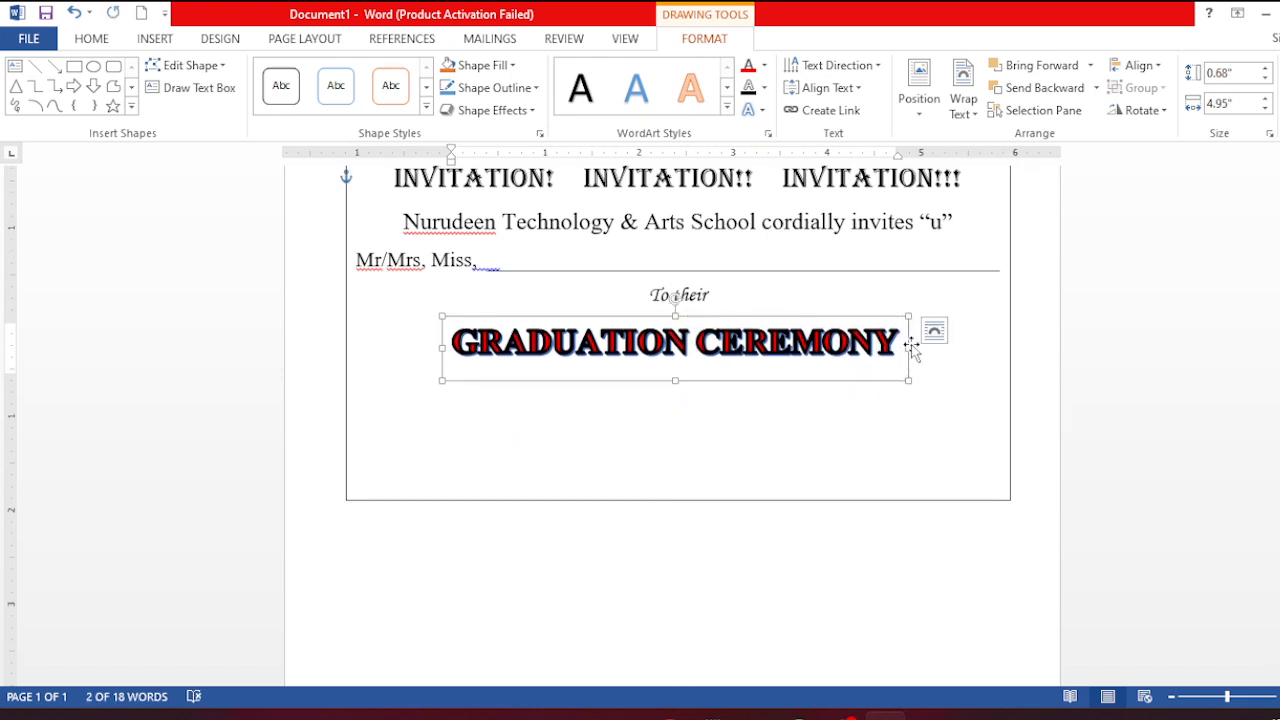
drag(908, 347, 956, 347)
Append "/PRIZE GIVING DAY" to the end of the "GRADUATION CEREMONY" WordArt text
click(928, 343)
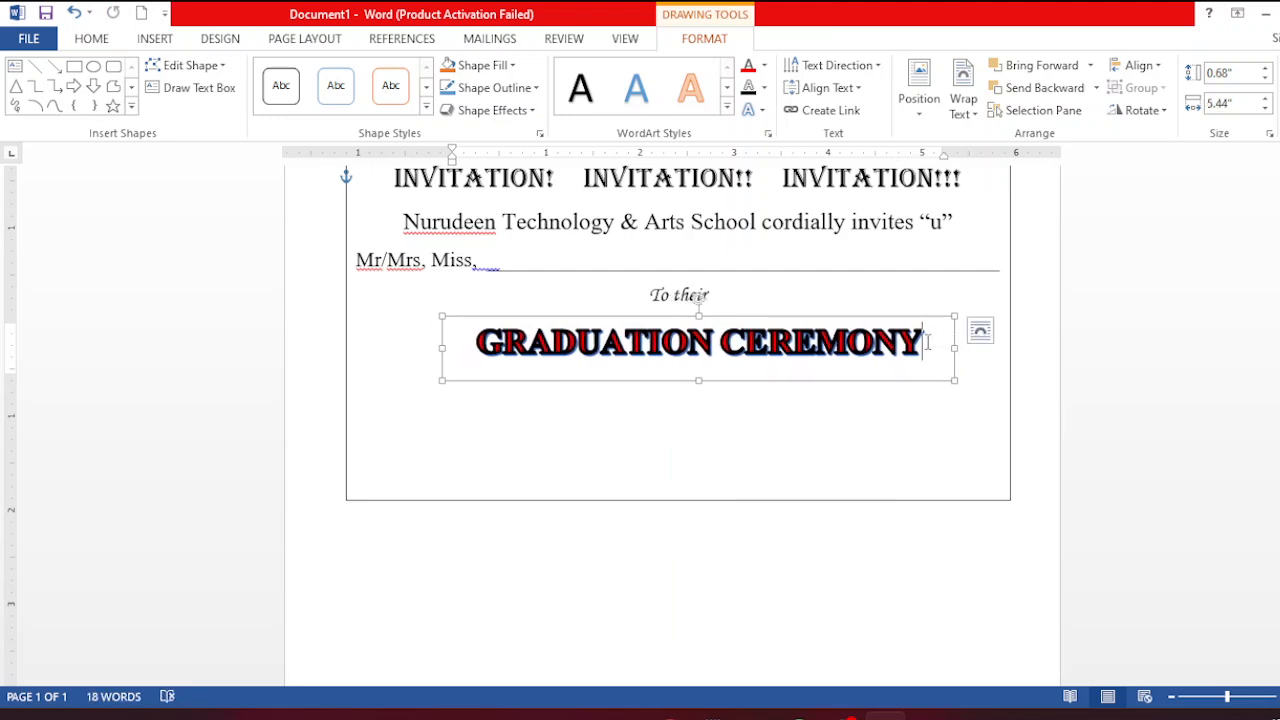
text(/)
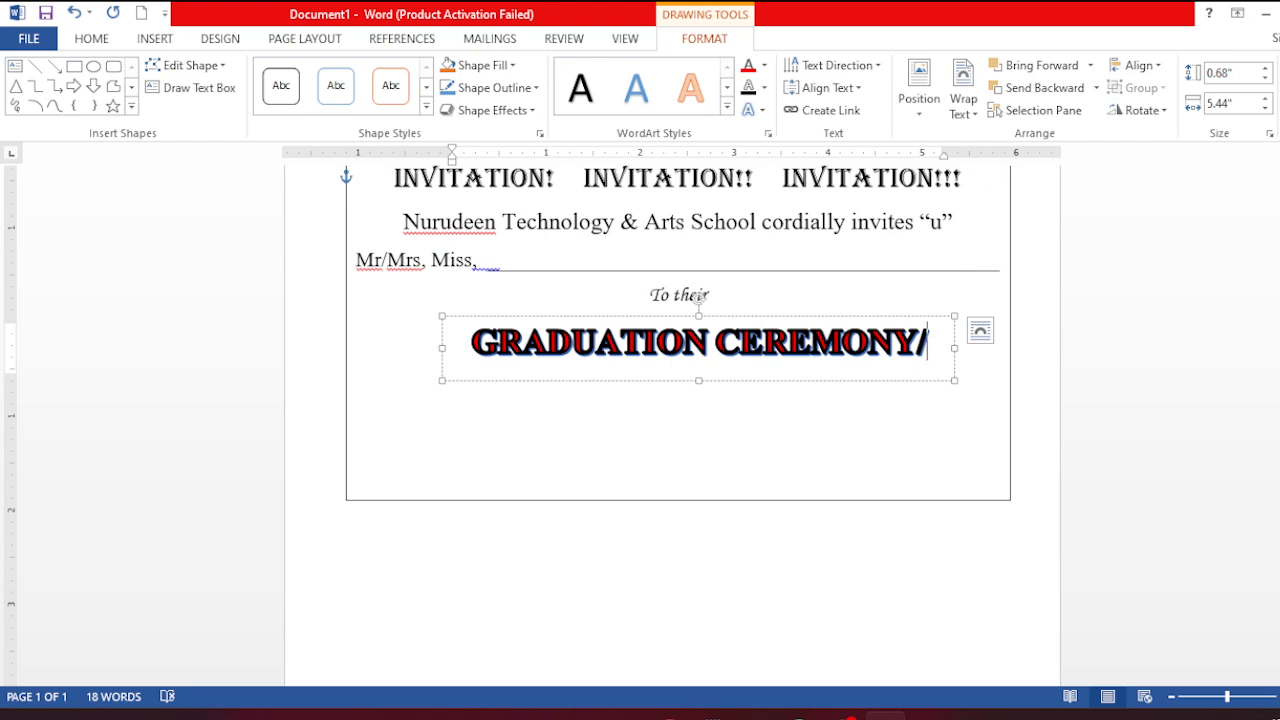
text(PRIZE)
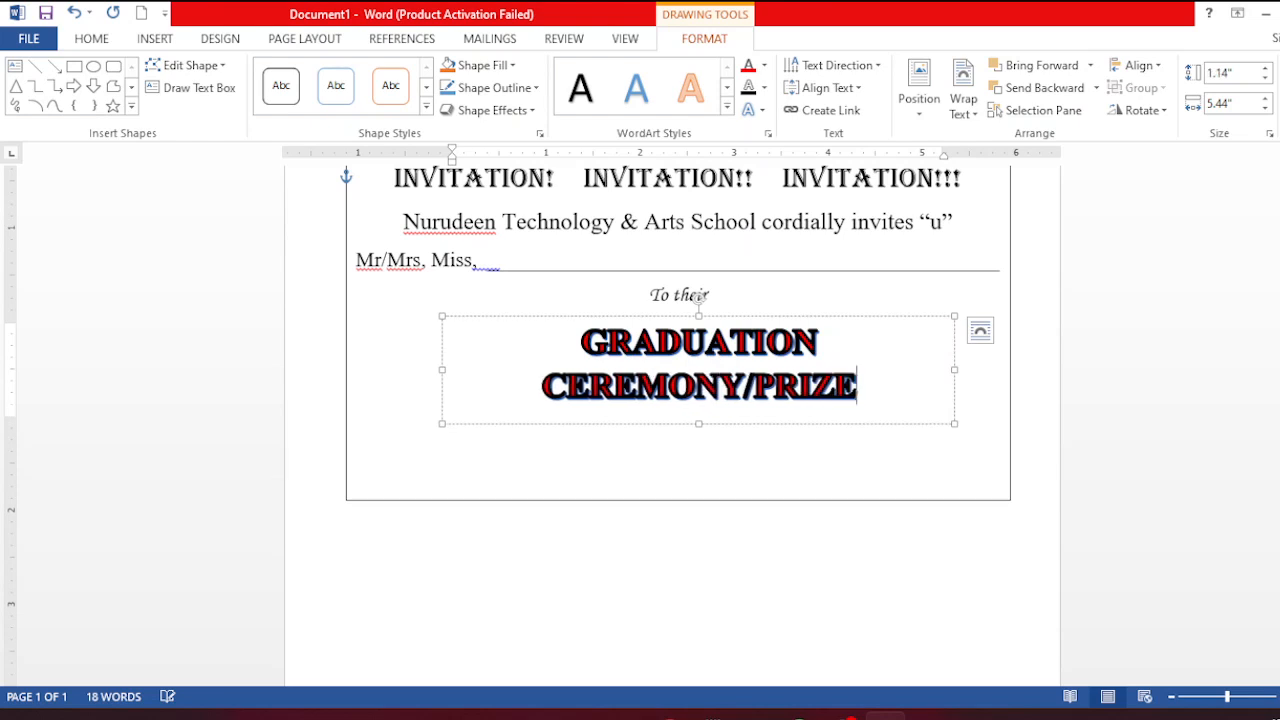
text( GI)
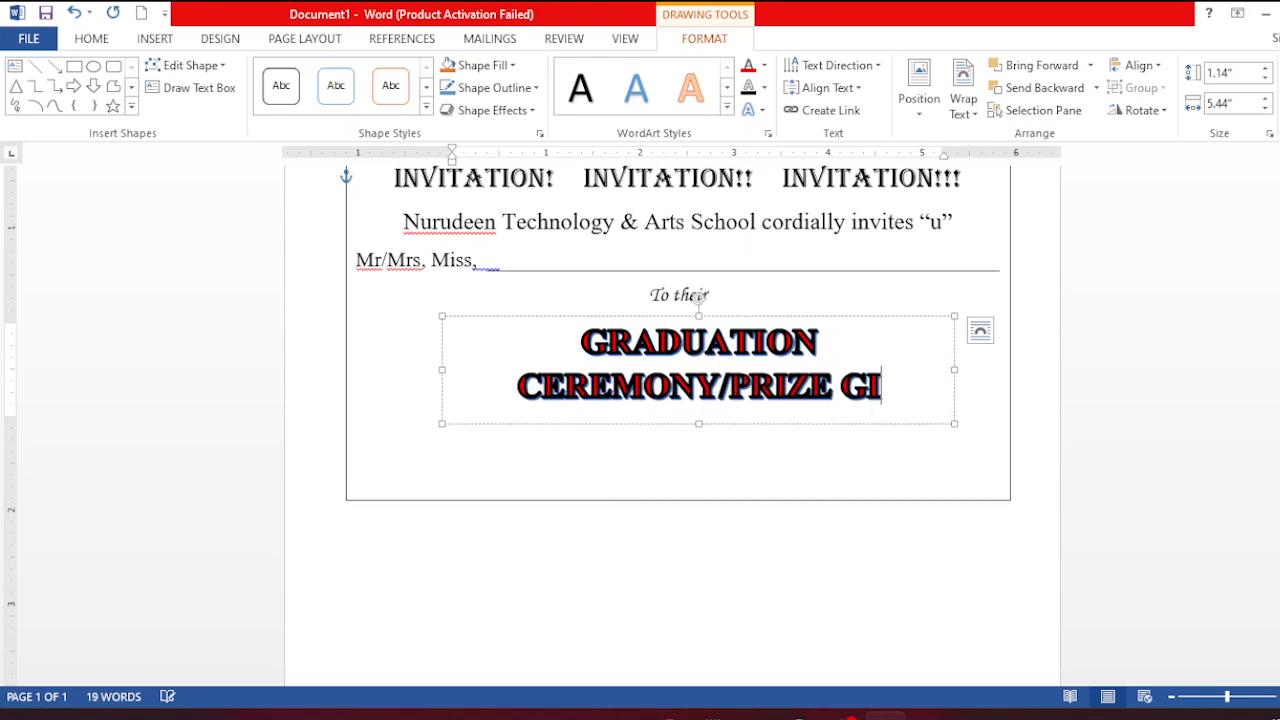
text(VING DAY)
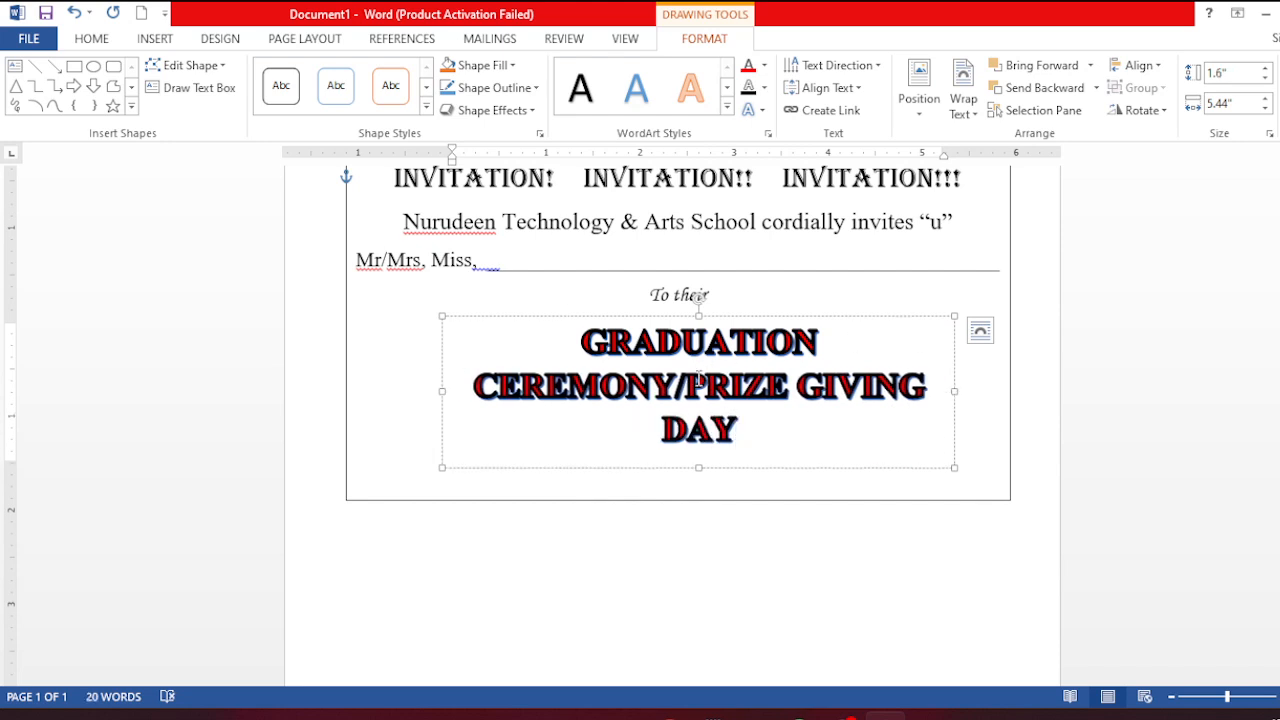
Put "PRIZE GIVING DAY" on its own line in the WordArt and insert a space before the slash
click(690, 383)
key(Return)
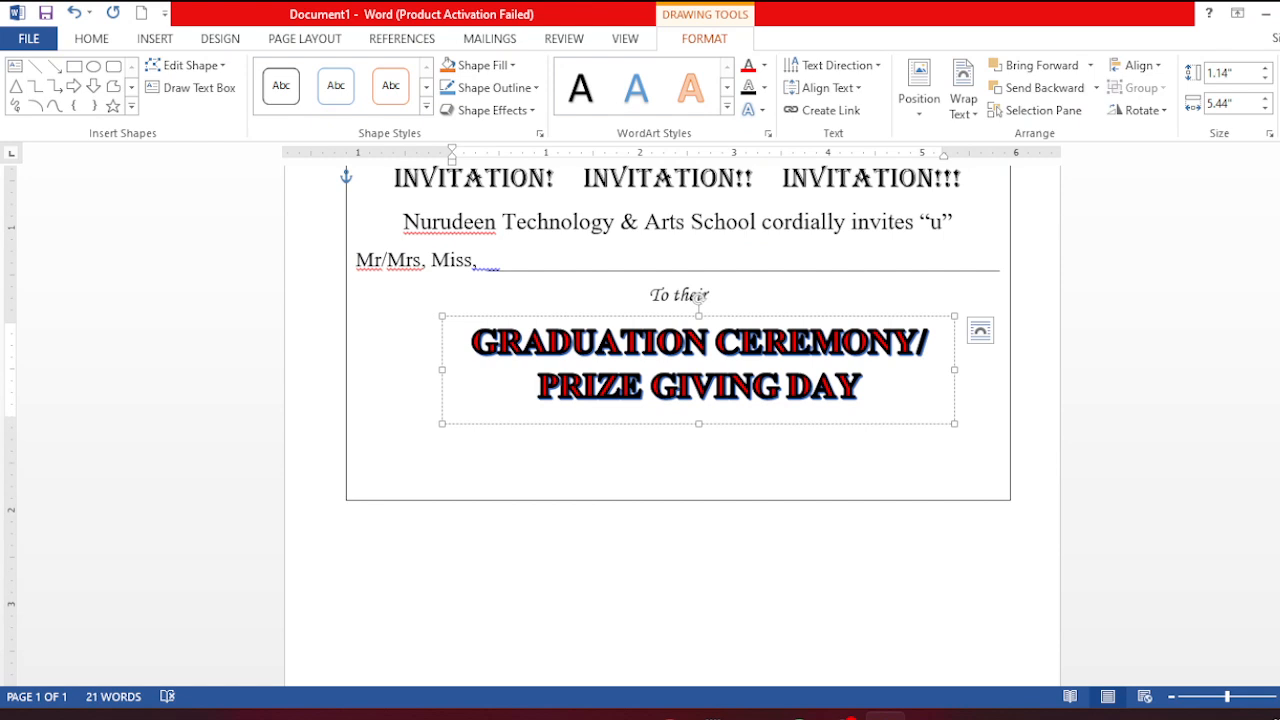
click(926, 341)
key(Left)
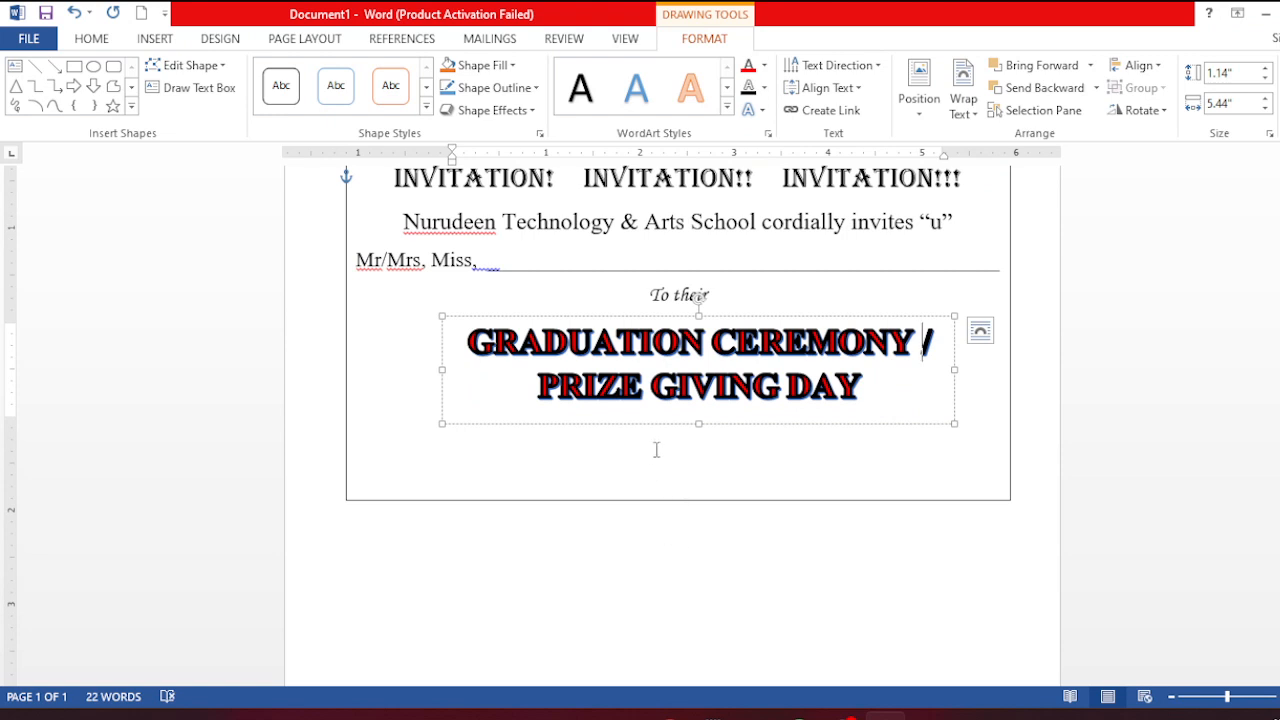
Move the two-line WordArt title slightly up toward "To their" and deselect it
click(669, 317)
drag(669, 317, 670, 312)
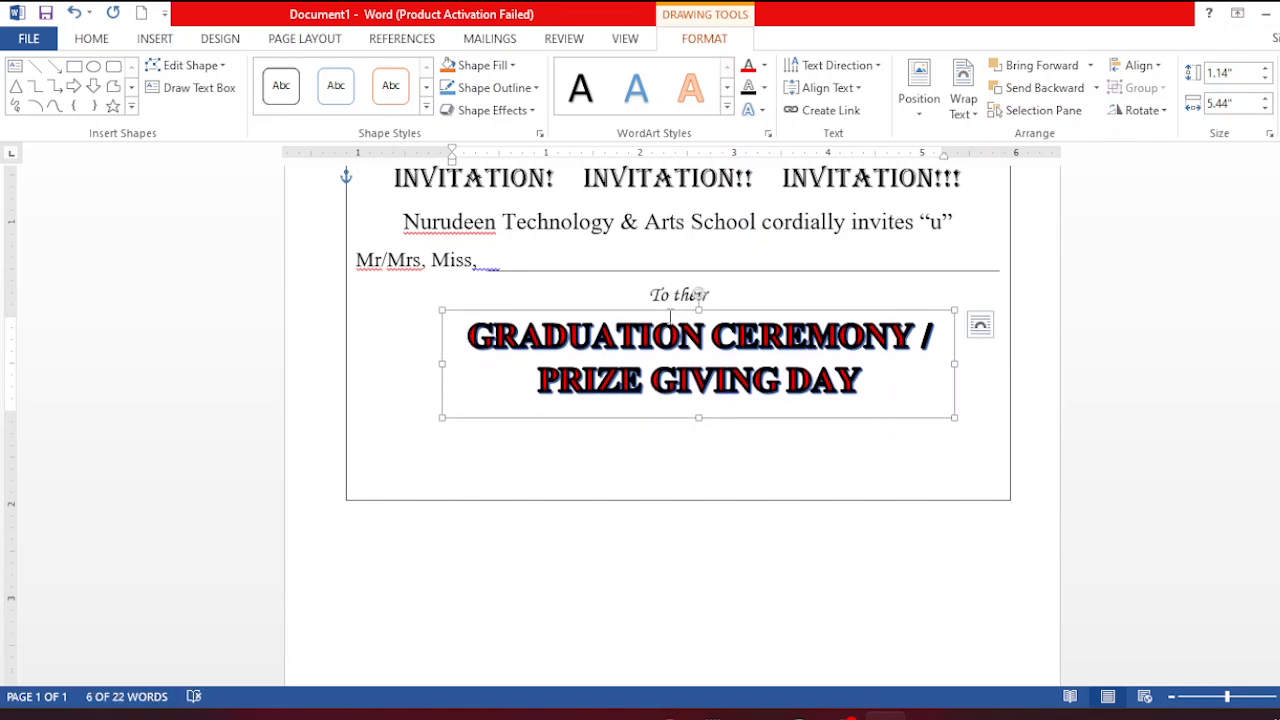
click(475, 443)
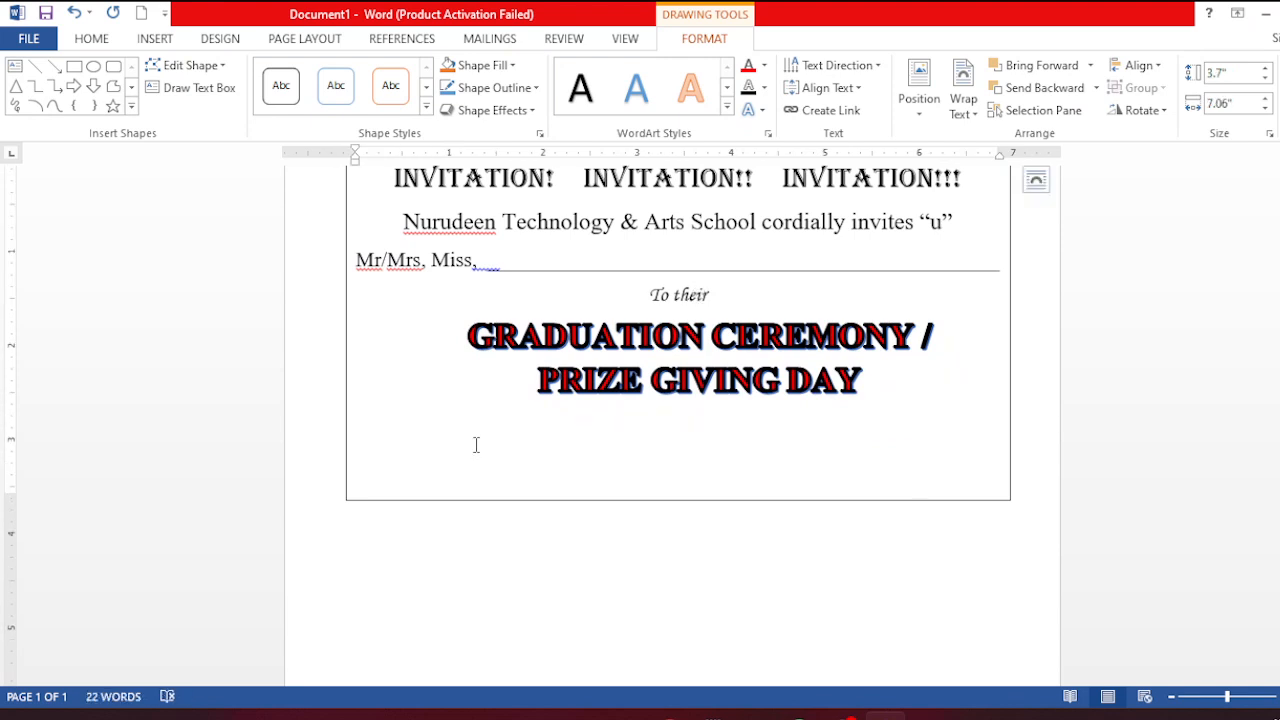
Draw a text box about 2.05" wide and 0.99" high below the card and enter "DATE: 25TH AUGUST, 2026"
click(13, 67)
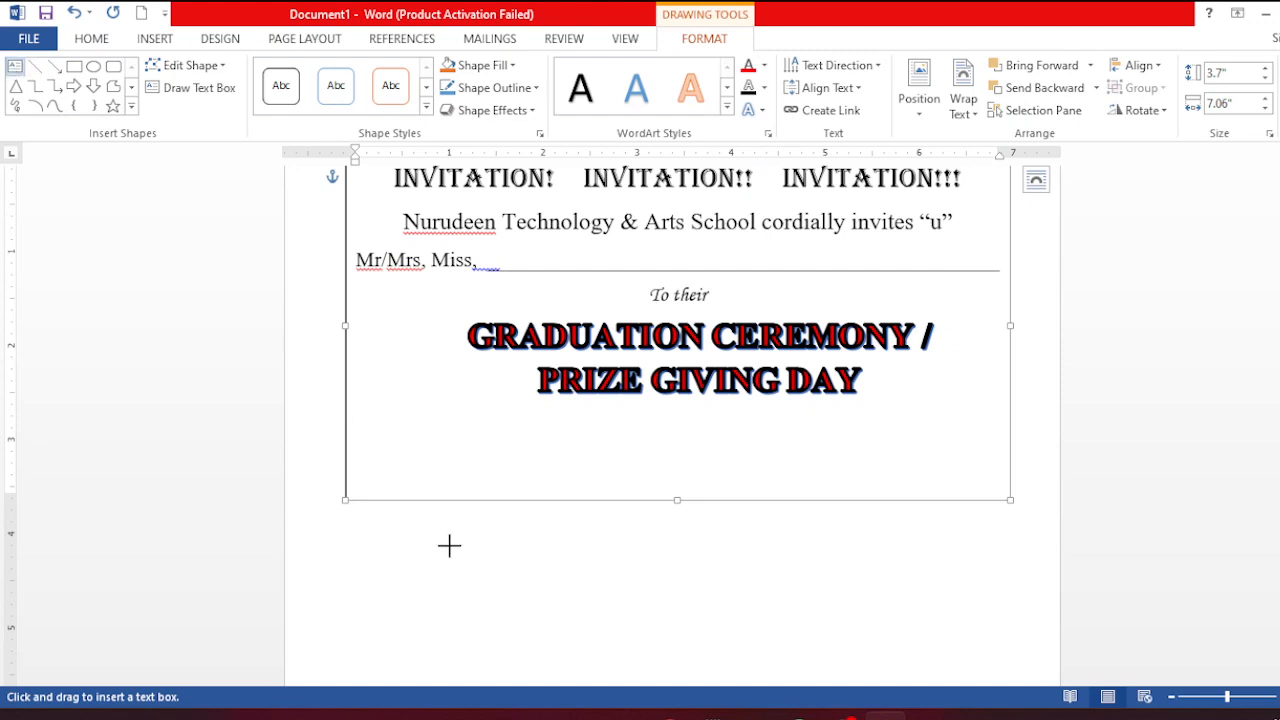
drag(419, 541, 613, 634)
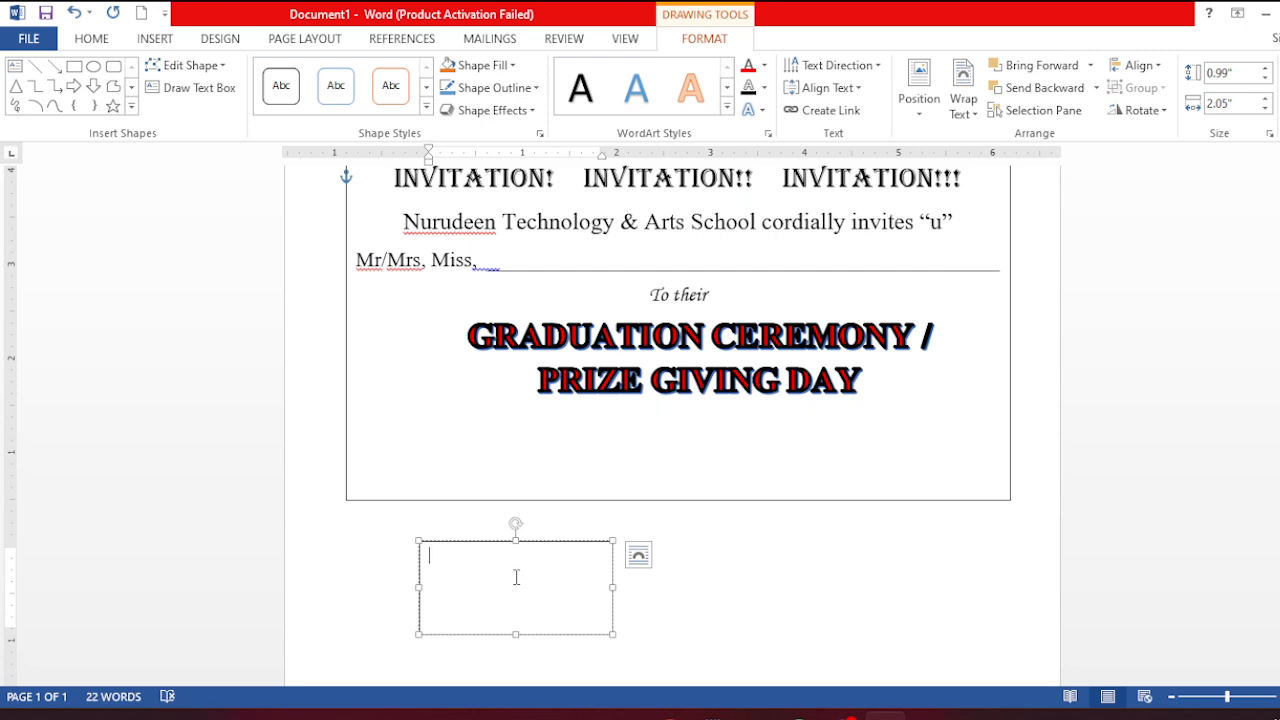
text(DATE)
text(: 25TH )
text(AUGUST)
text(, 201)
text(26)
Add the lines "TIME: 10:00a.m" and "Venue: School Premises" below the date in the small text box
text(TIME)
text(:)
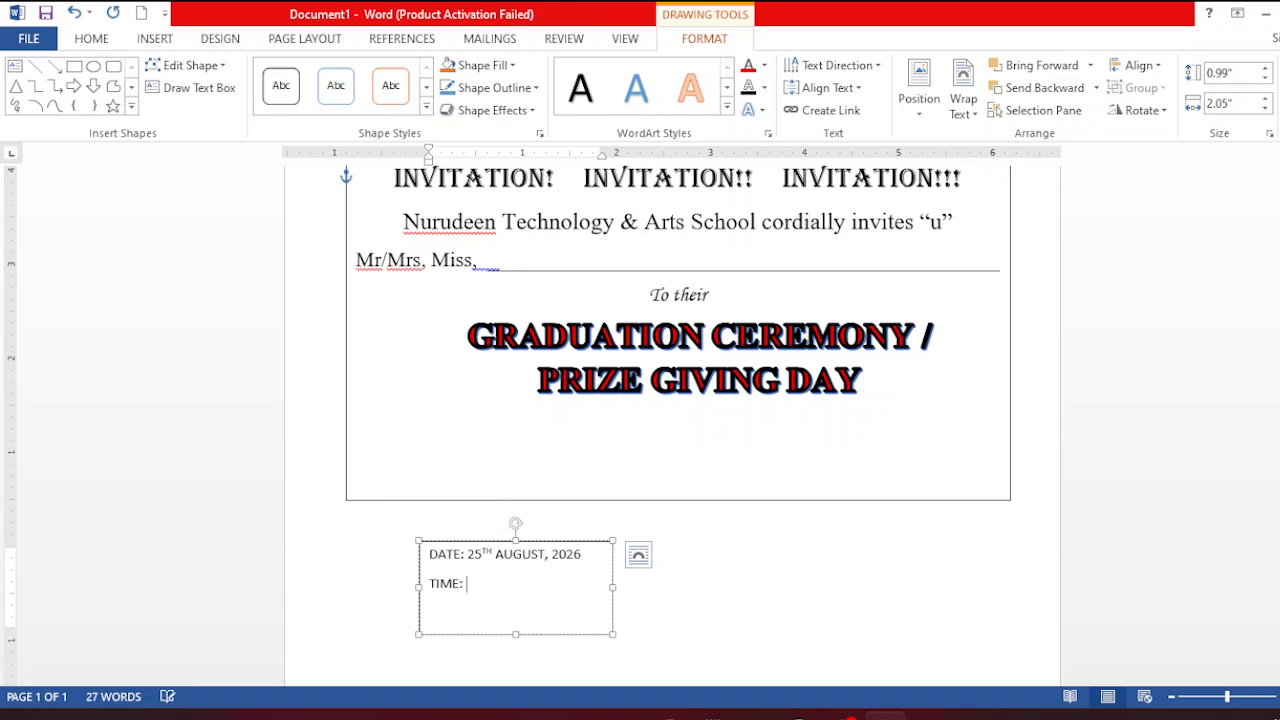
text( 10:00a.m)
key(Return)
text(Venue: Scho)
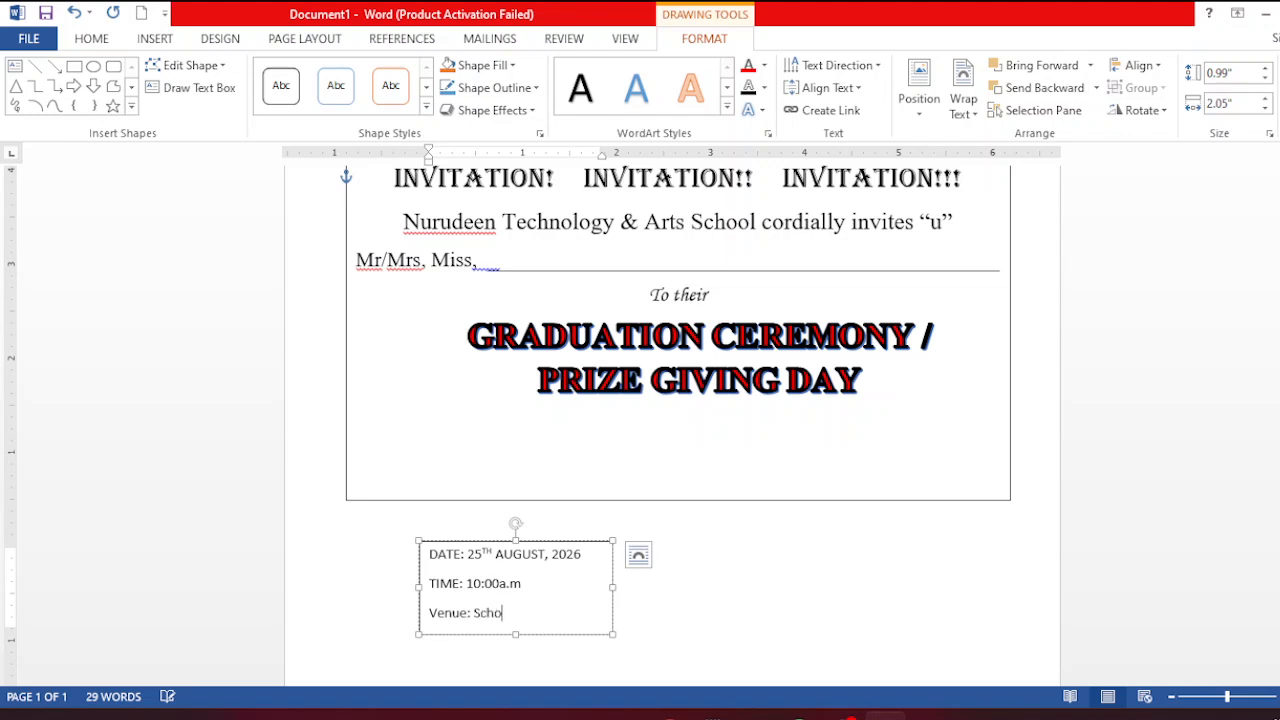
text(ol Premises)
Apply the No Spacing style to the date, time and venue lines and format them as bold 12 pt Arial
drag(430, 554, 570, 613)
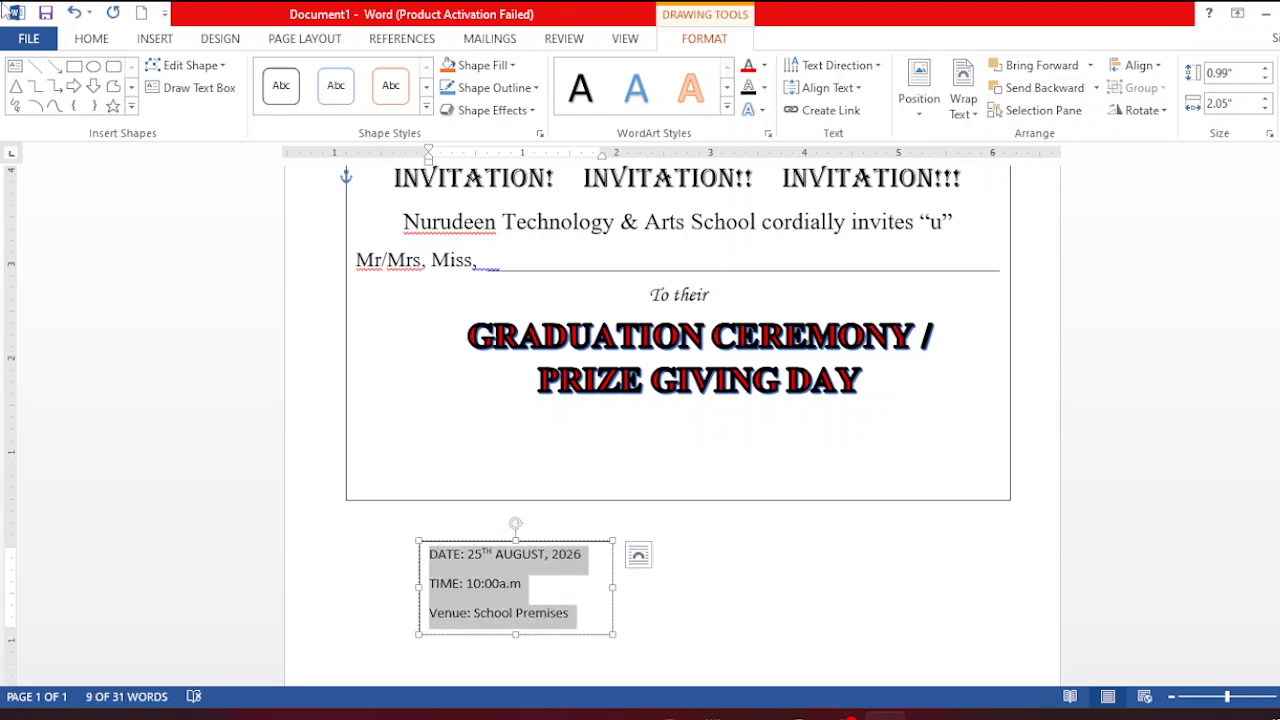
click(90, 42)
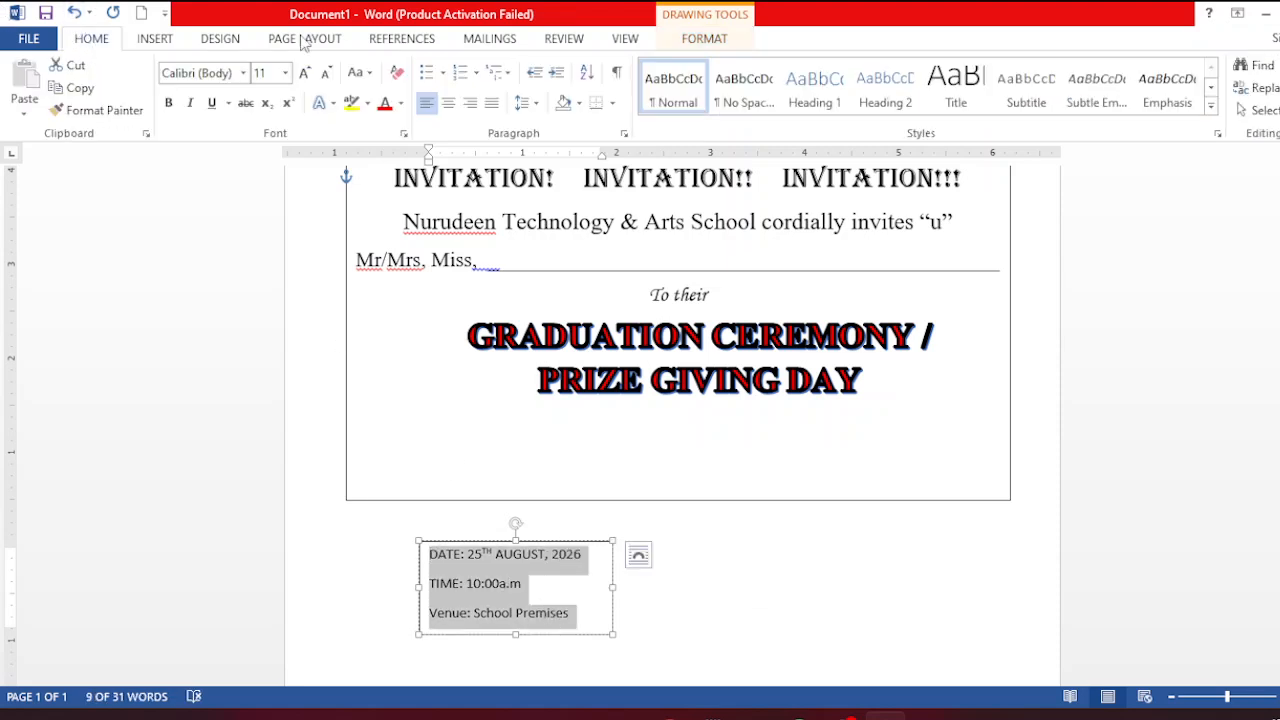
click(743, 86)
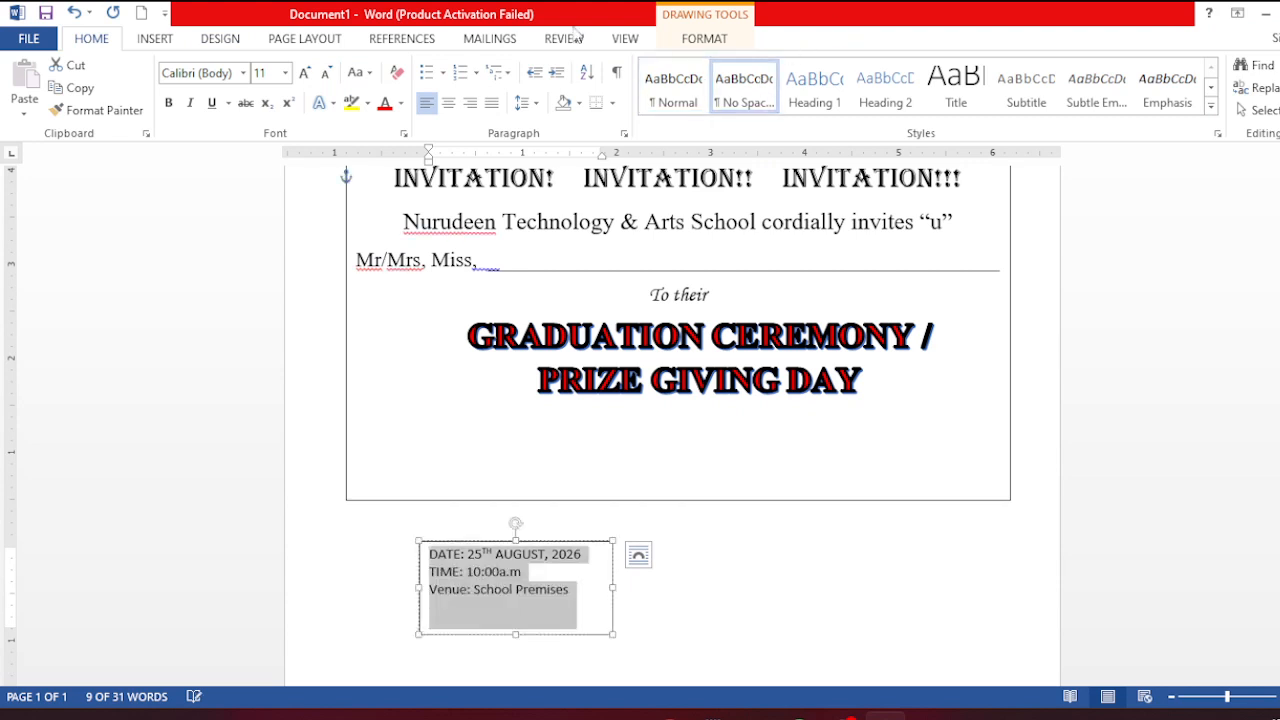
click(244, 76)
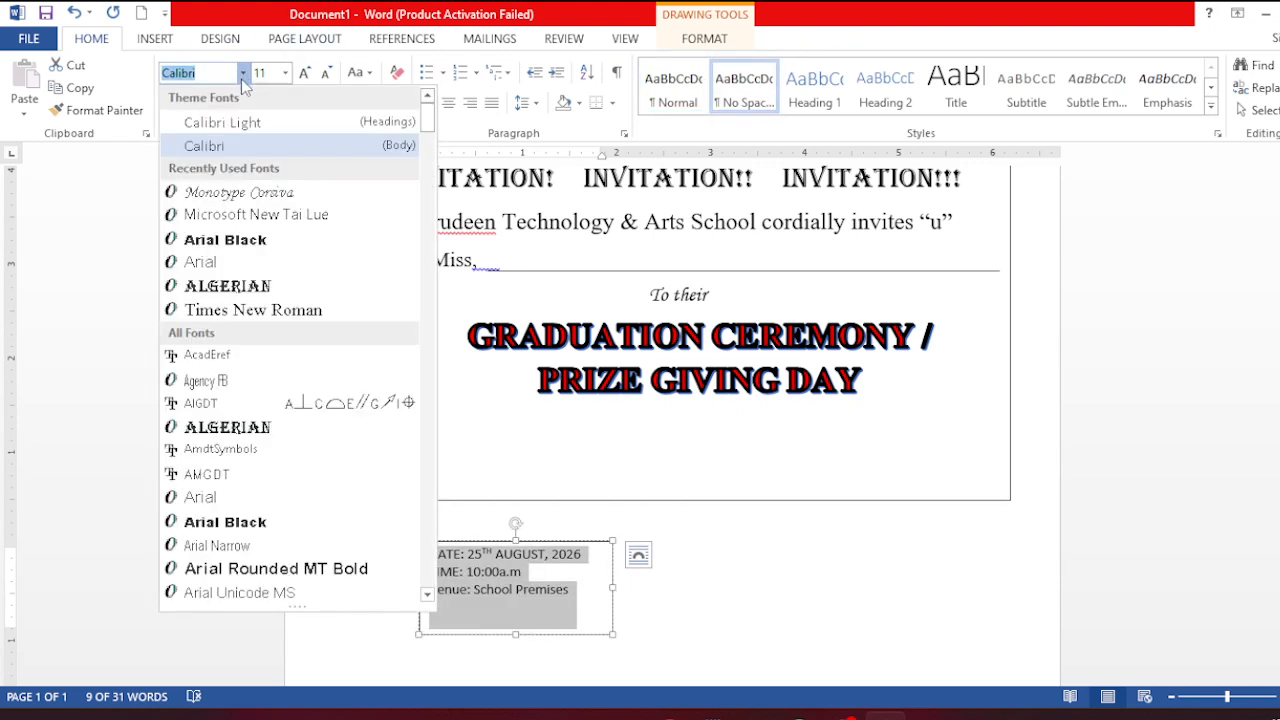
click(220, 263)
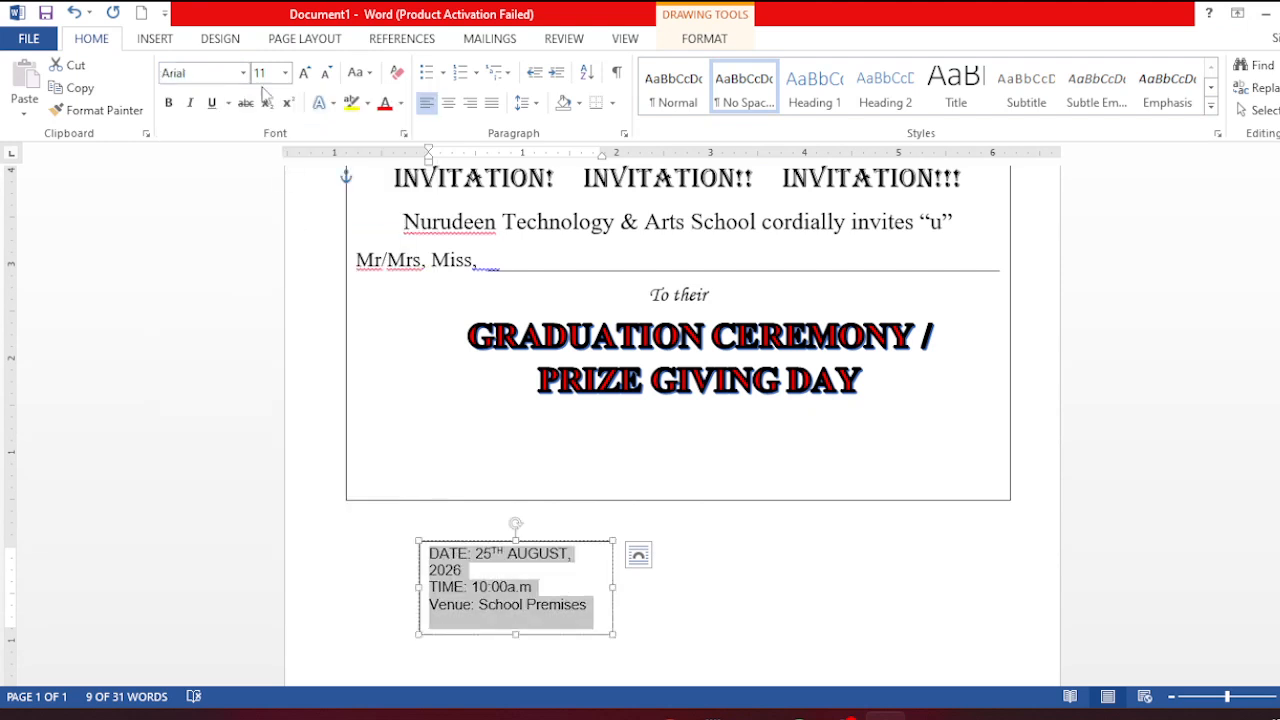
click(306, 74)
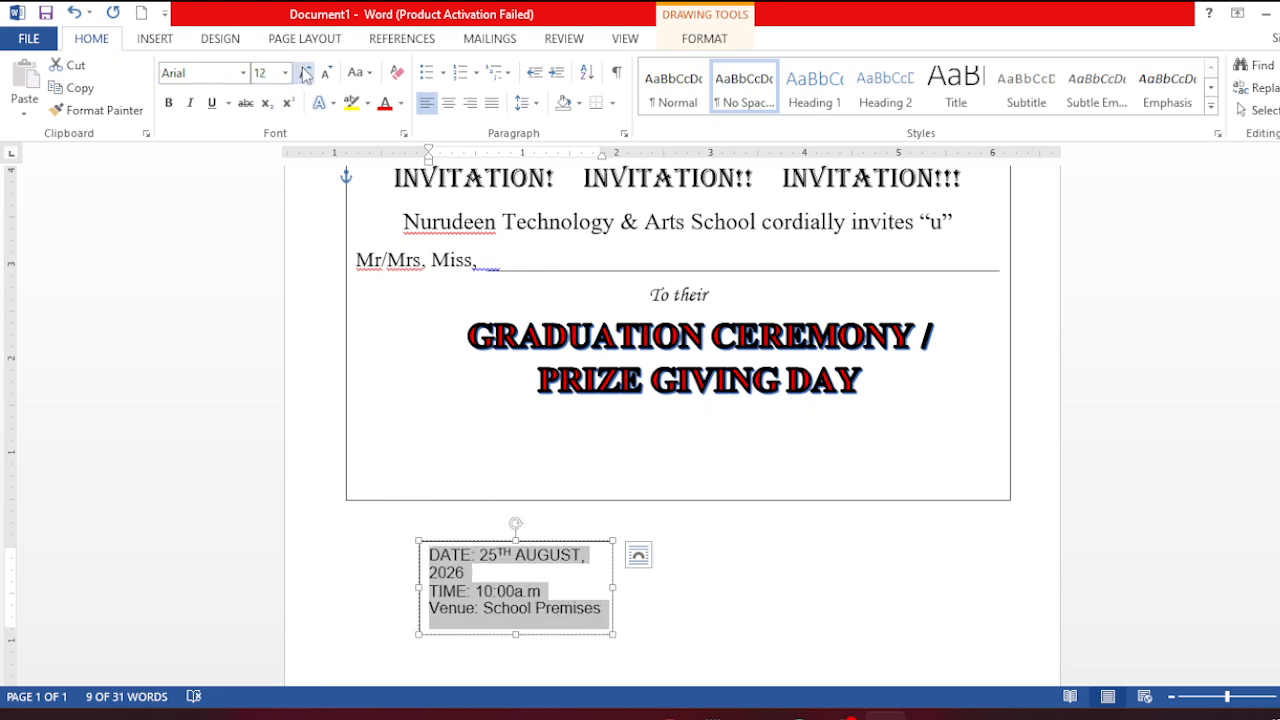
click(170, 104)
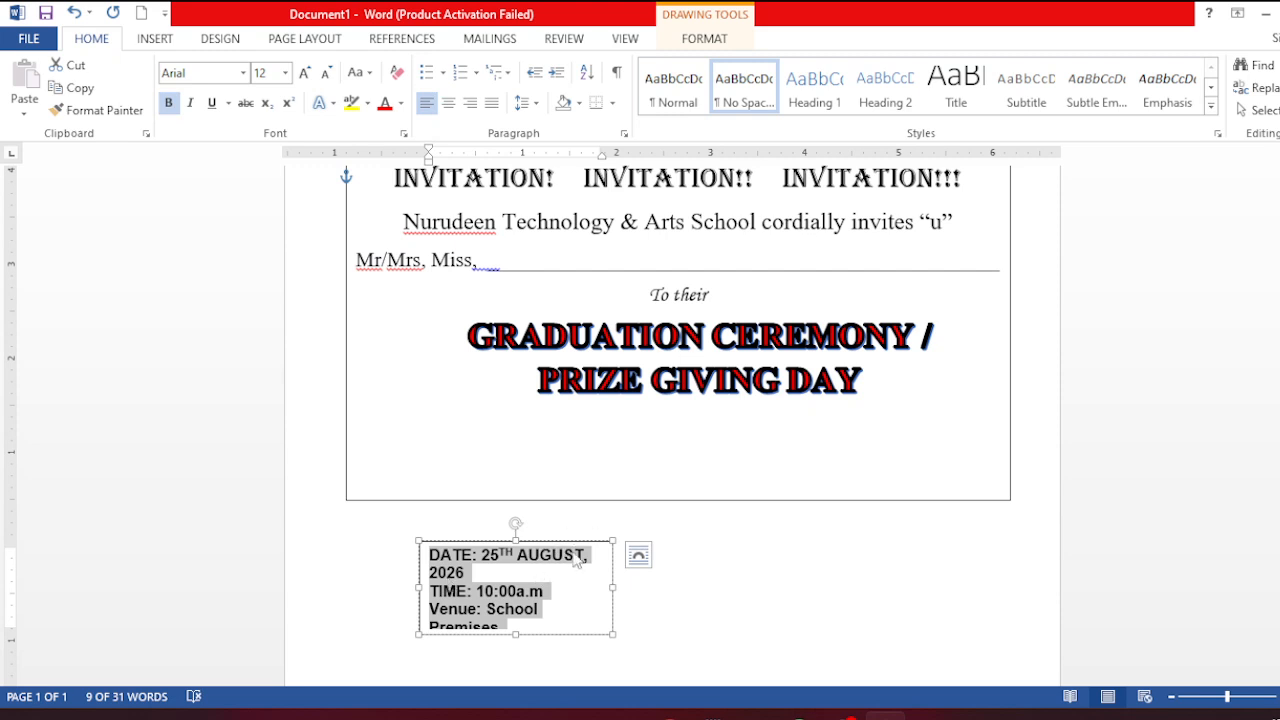
Fill the large invitation card text box with the pale blue paper texture
click(577, 489)
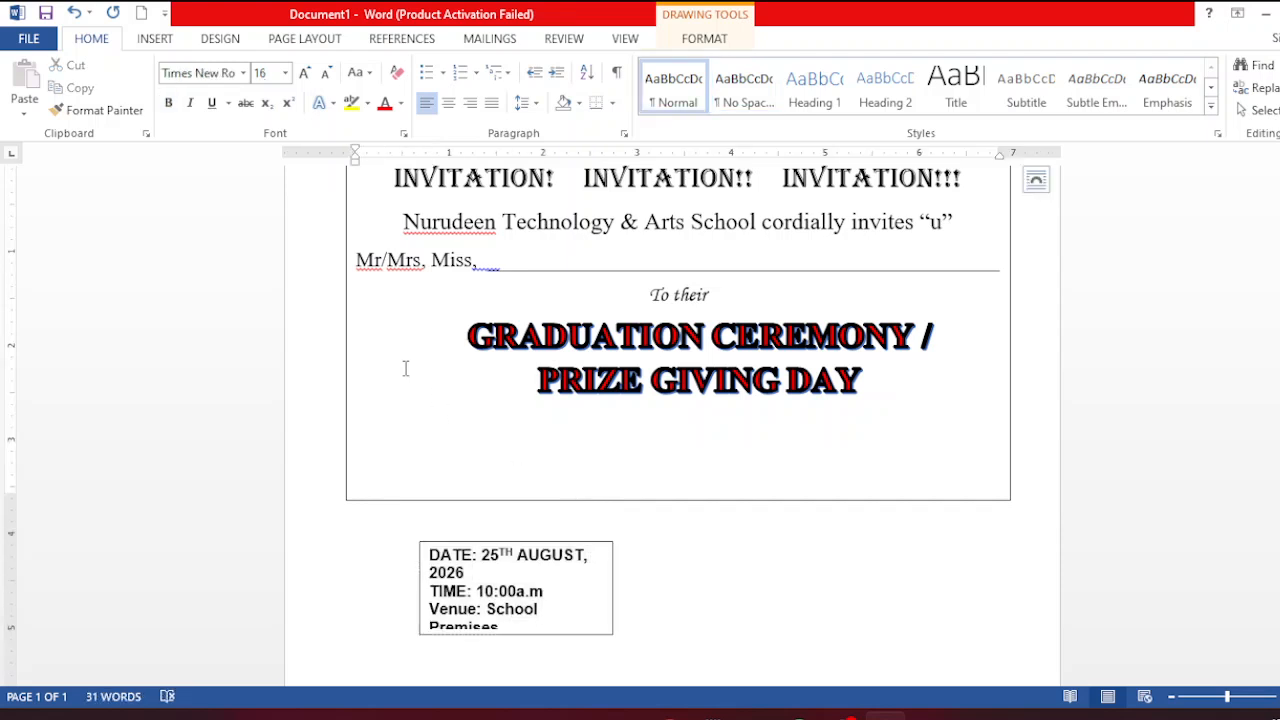
click(345, 334)
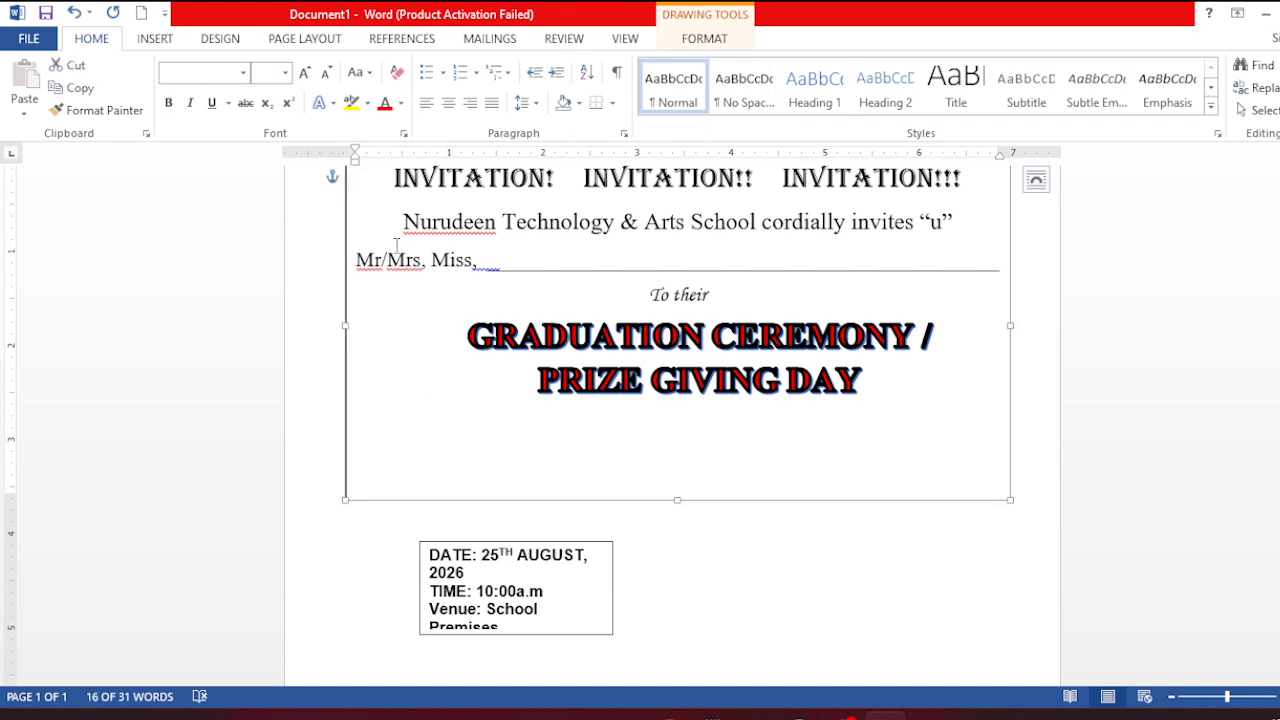
click(712, 42)
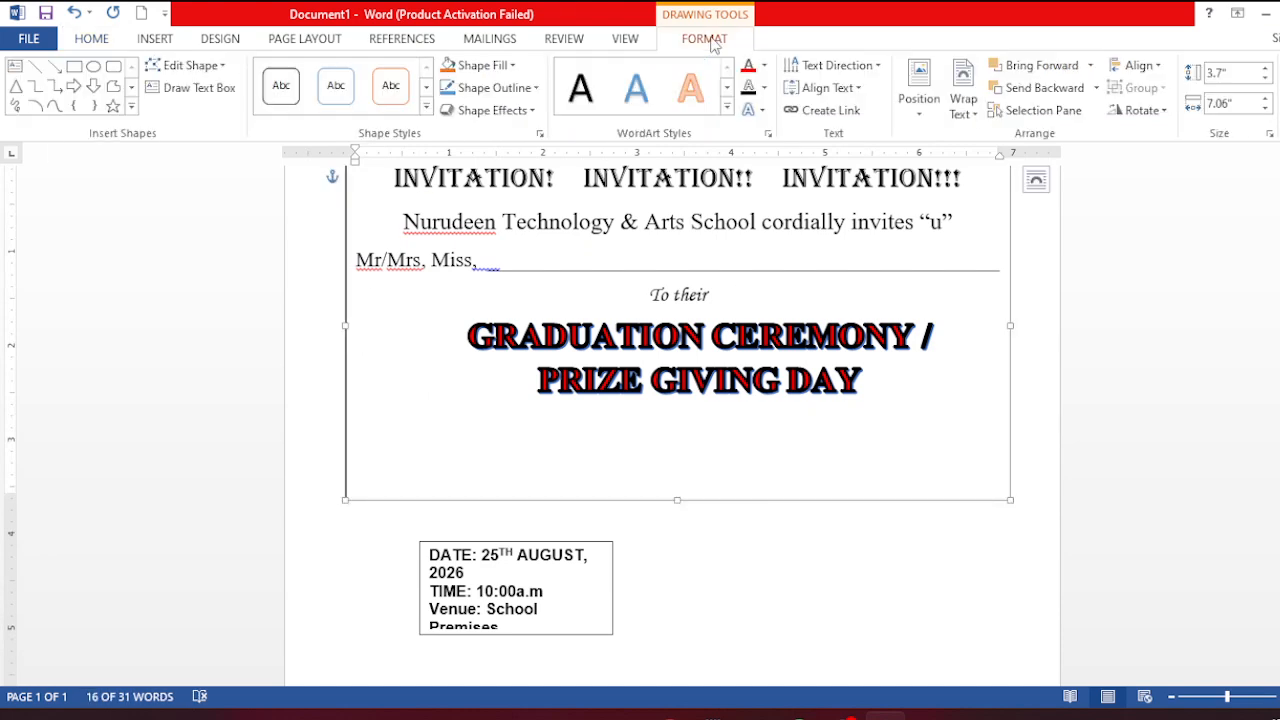
click(513, 66)
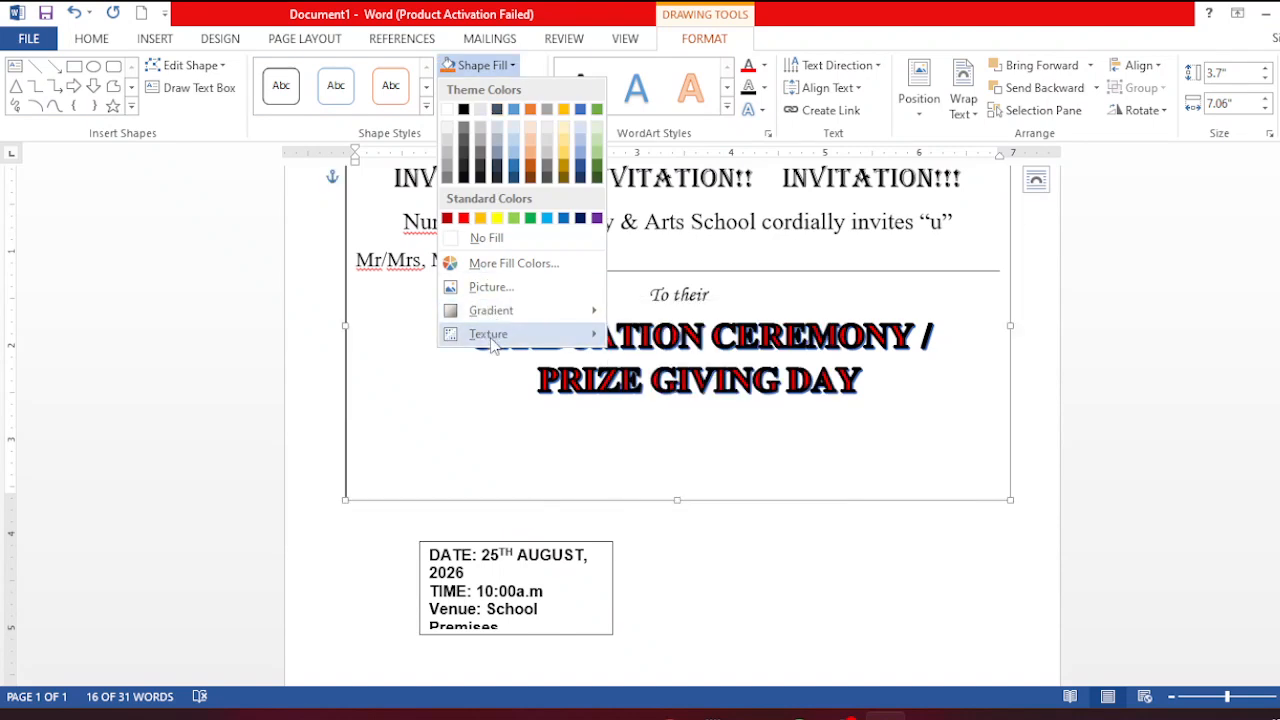
mouse_move(490, 340)
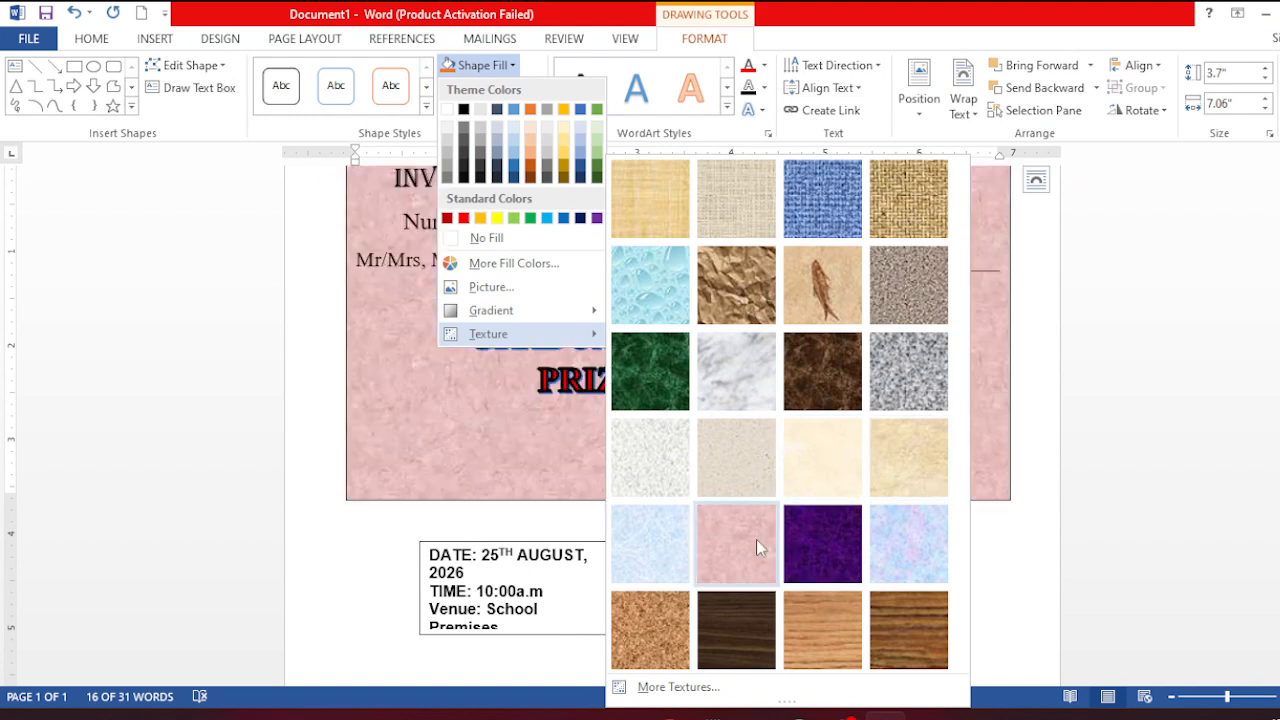
click(668, 572)
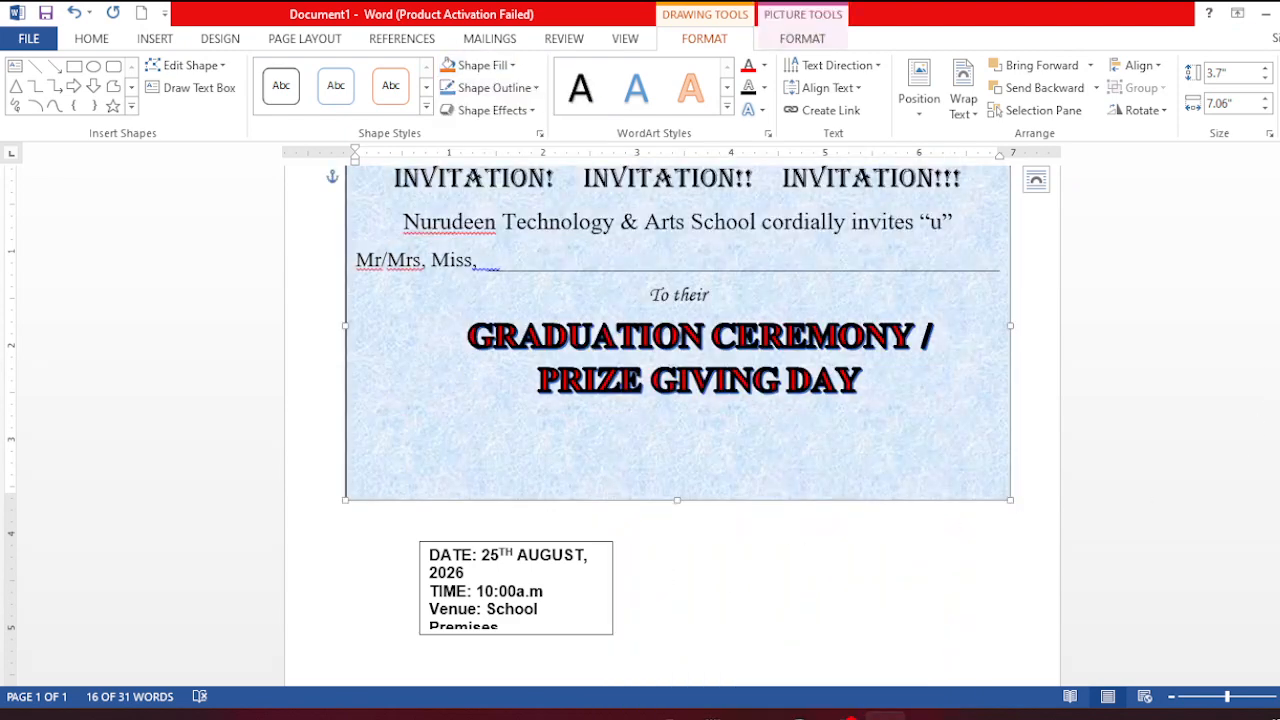
Widen the date, time and venue text box to about 2.38" so the date fits on one line
scroll(672, 420, up, 2)
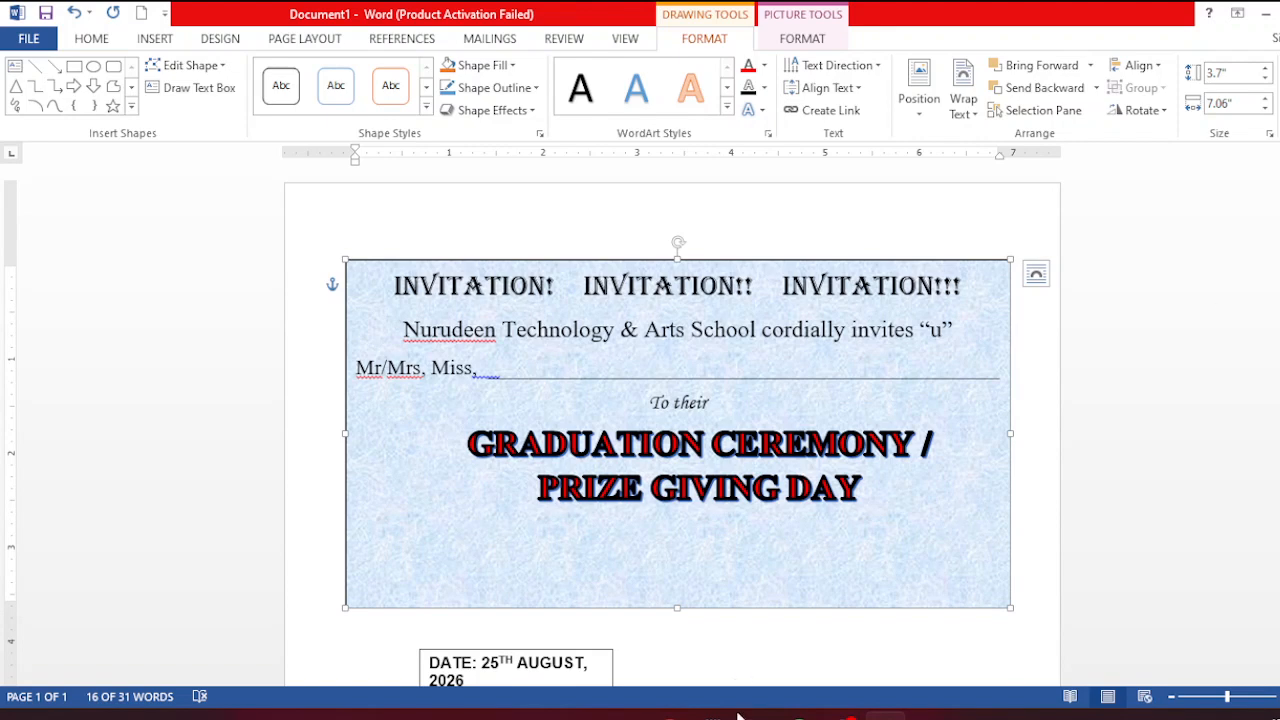
click(591, 658)
scroll(590, 652, down, 9)
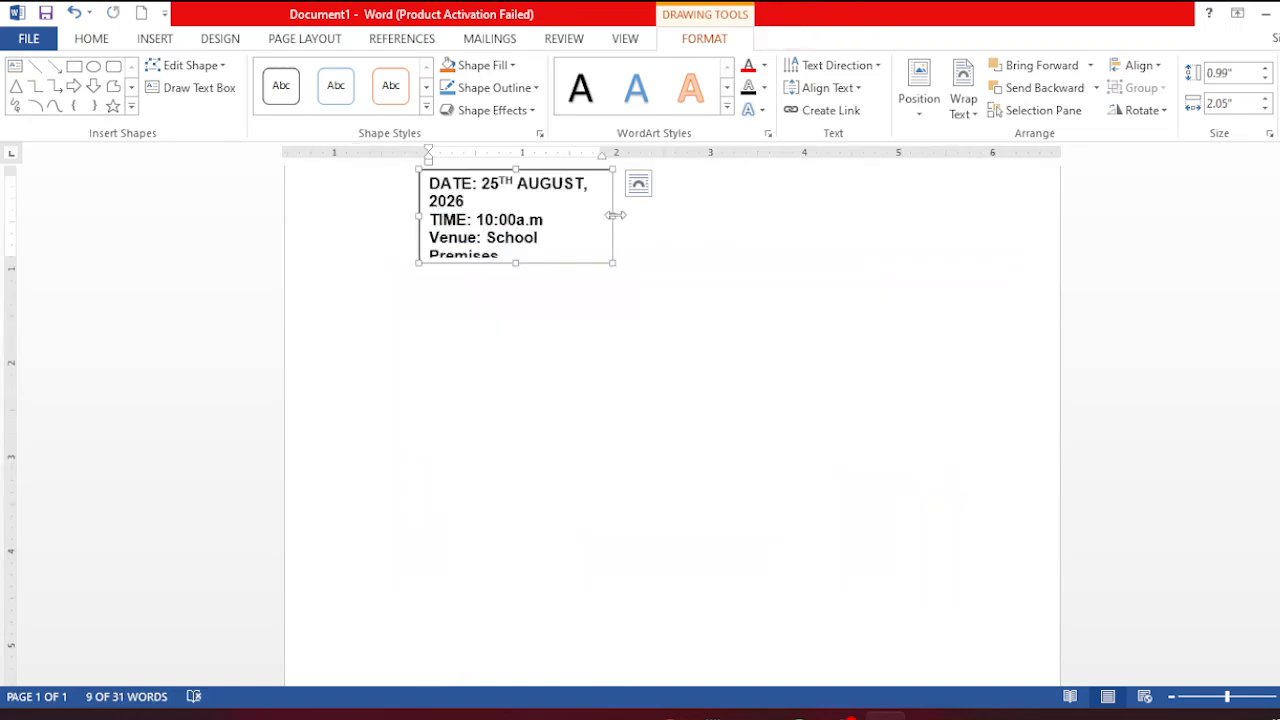
drag(613, 215, 643, 217)
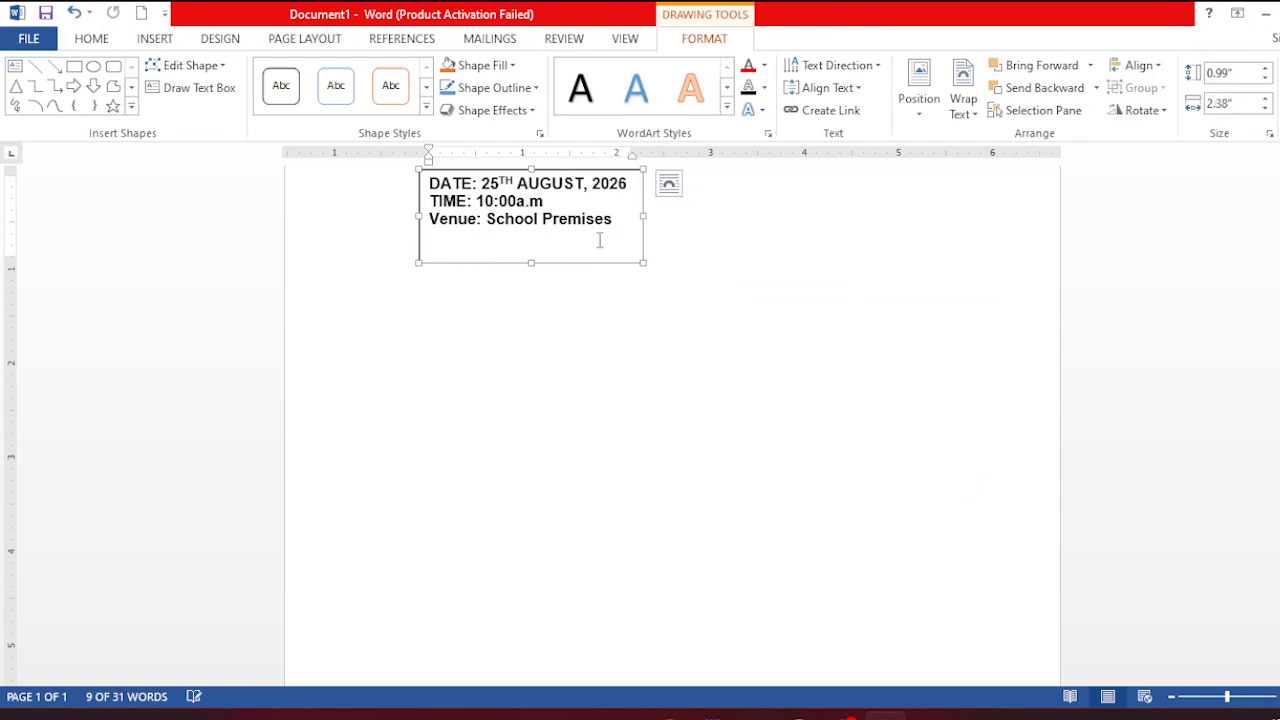
Set the line spacing of the date, time and venue lines to 1.5
drag(430, 188, 620, 255)
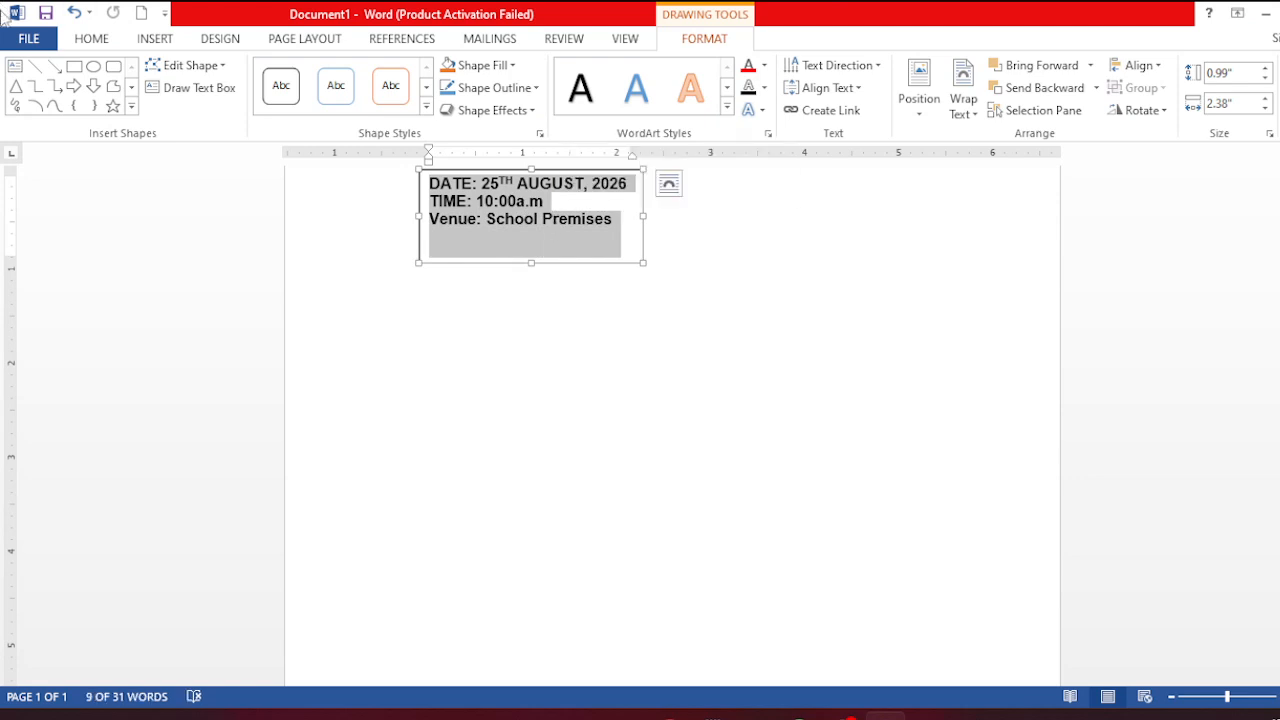
click(92, 38)
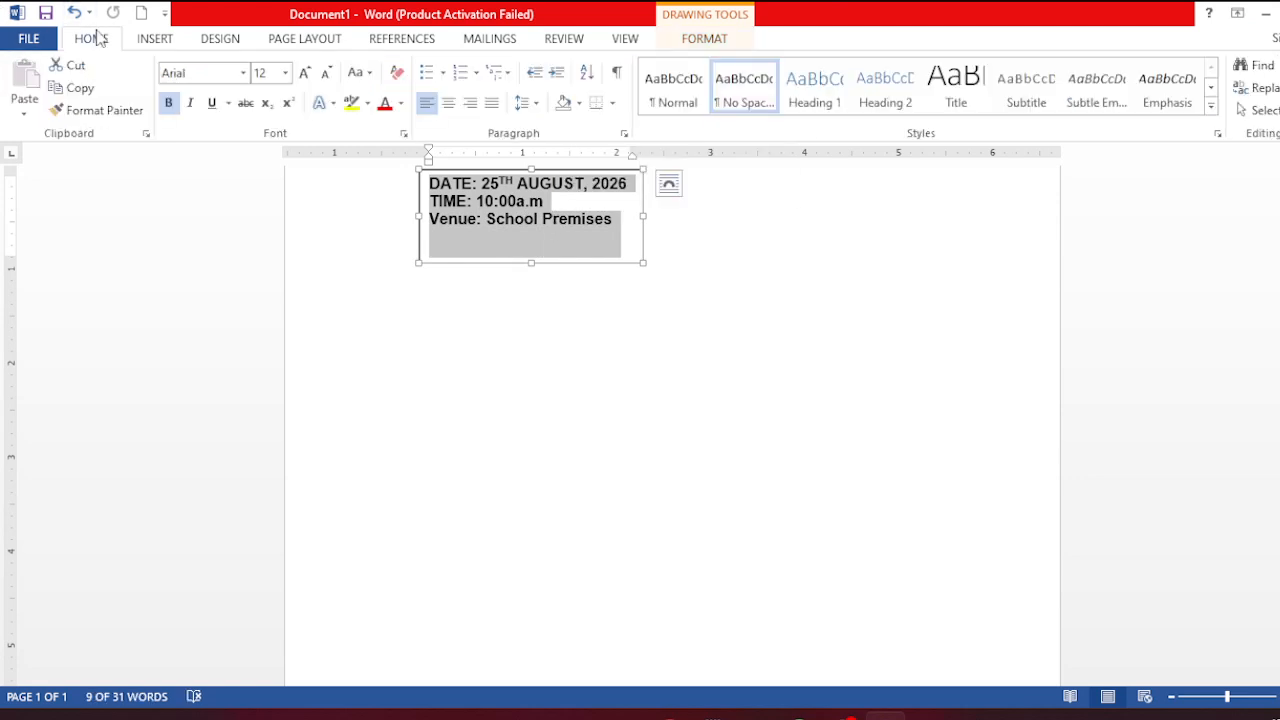
click(537, 106)
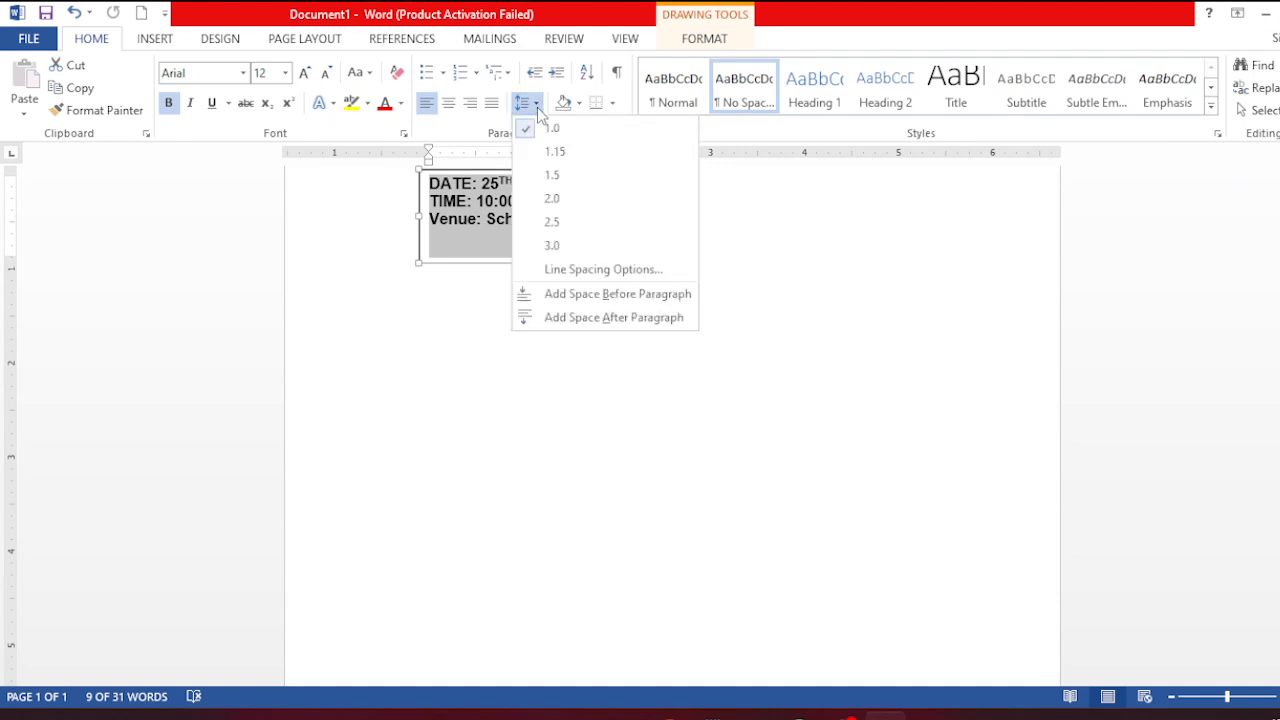
click(556, 175)
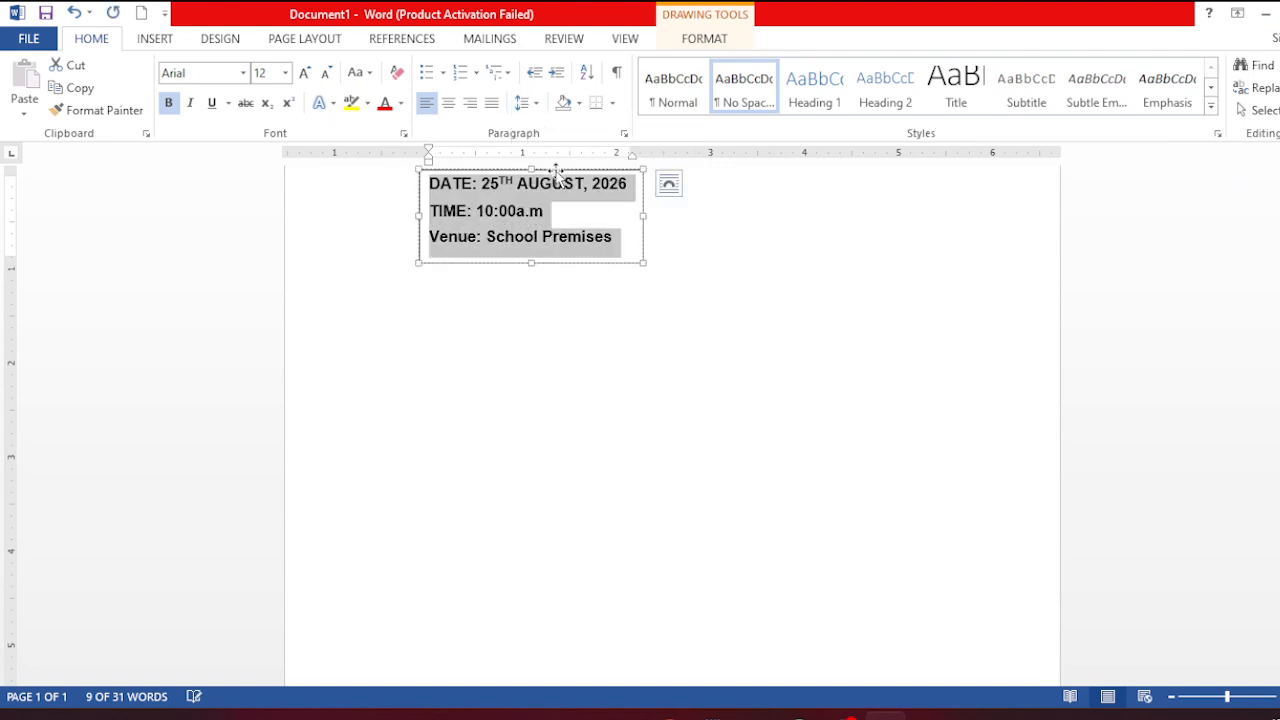
Fill the date, time and venue text box with a dark orange theme colour
click(688, 37)
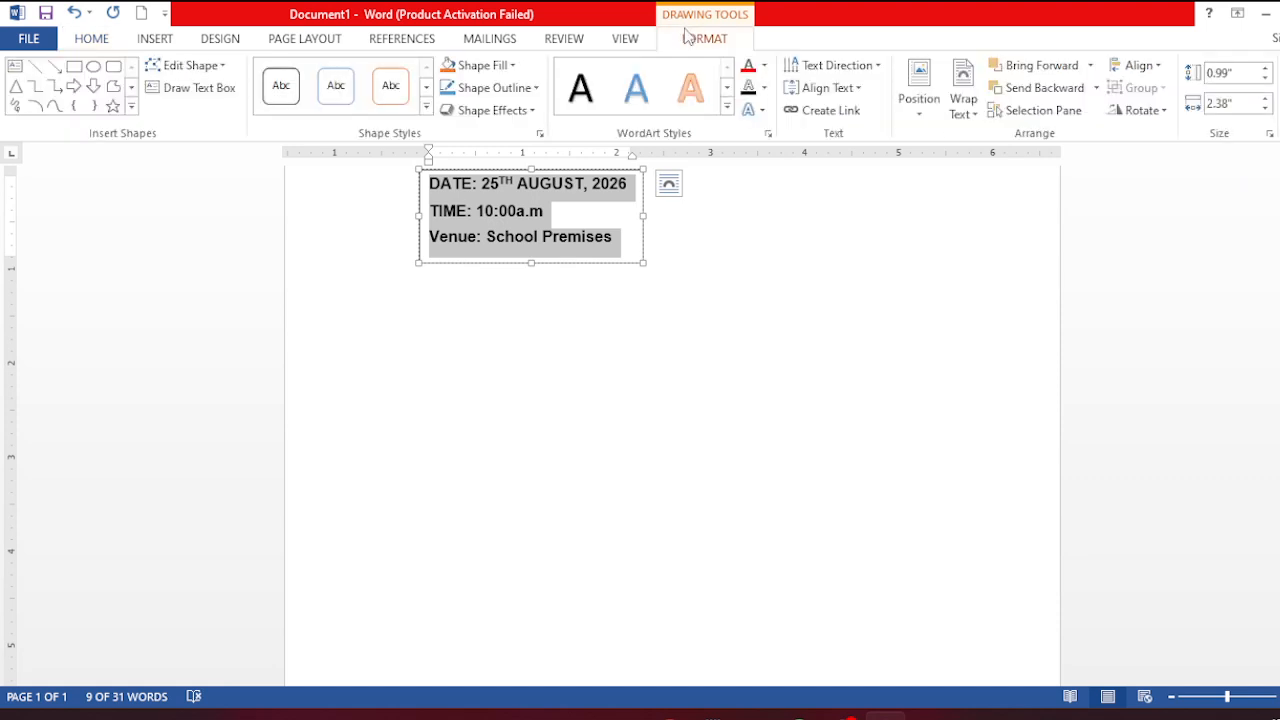
click(511, 65)
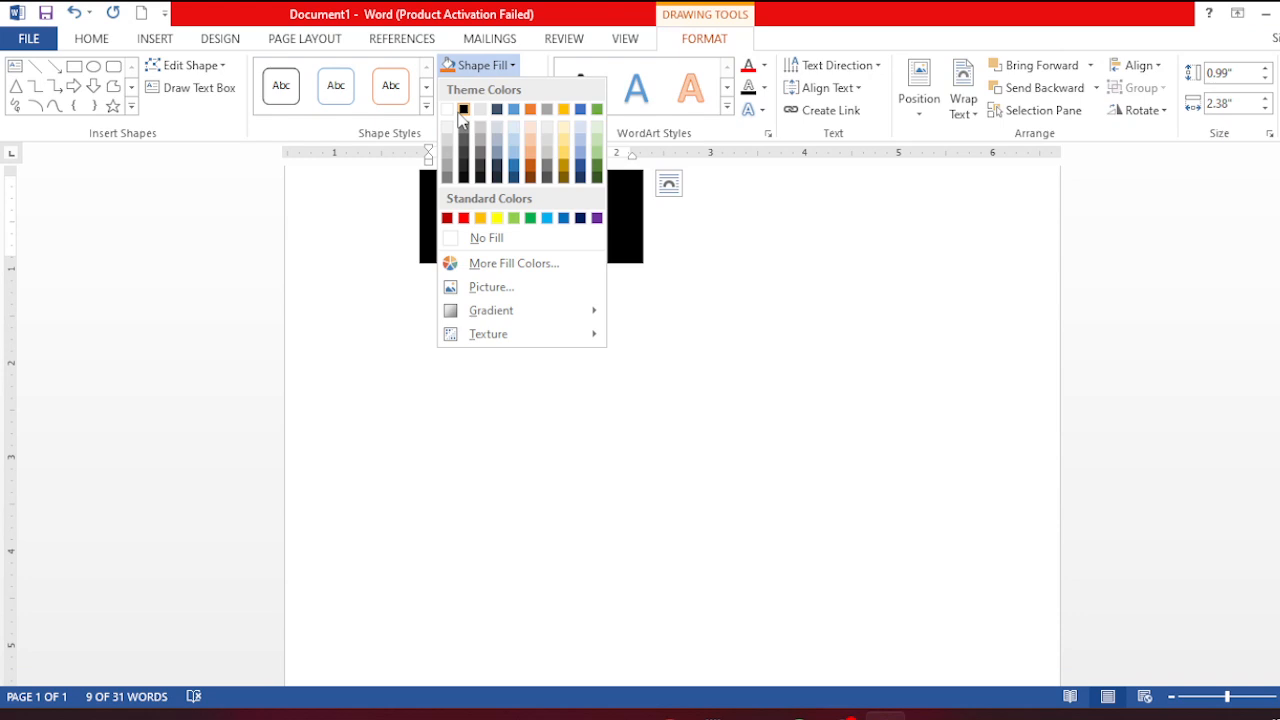
click(531, 166)
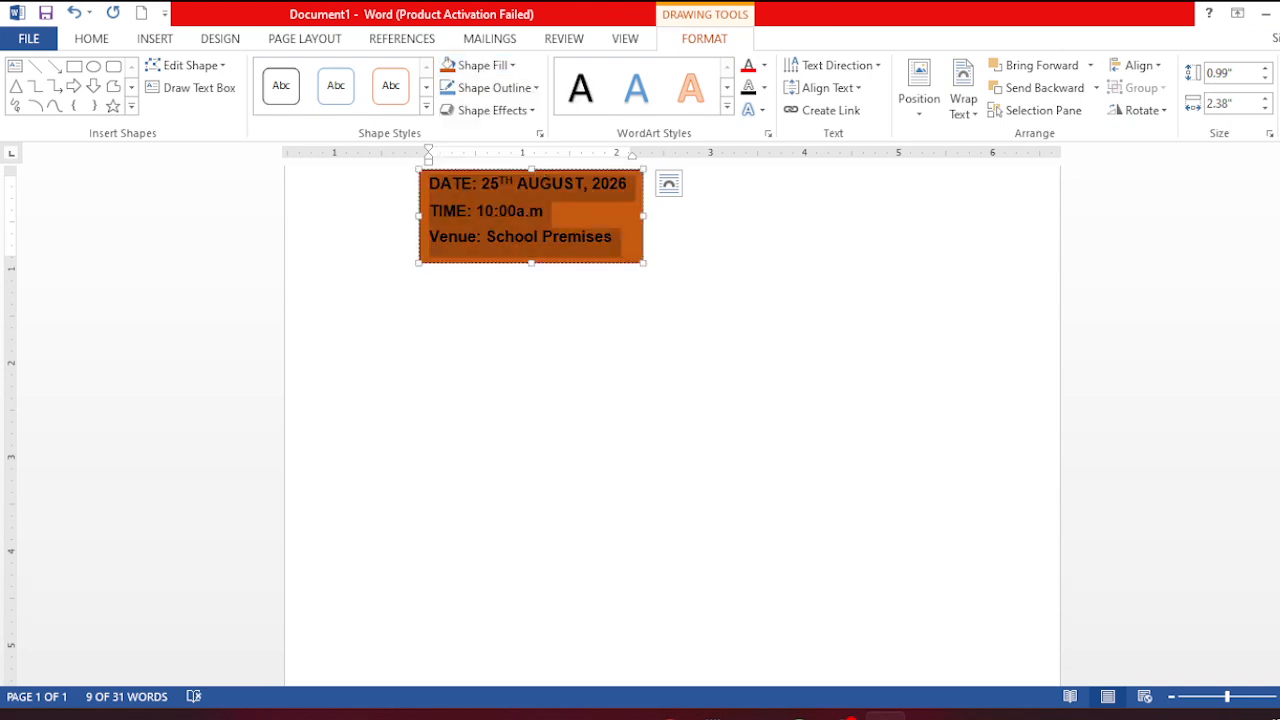
Move the orange details box onto the card's lower-left area, flush with its left edge, and remove the box's outline
scroll(672, 400, up, 3)
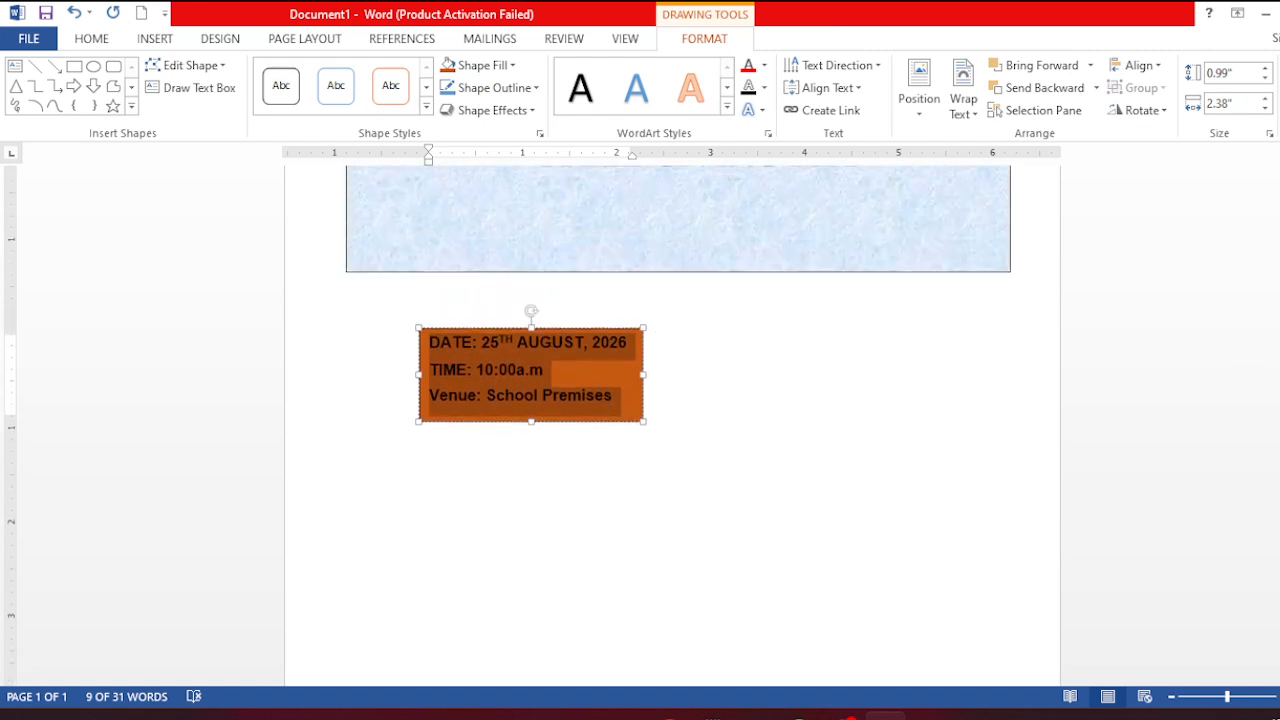
click(590, 560)
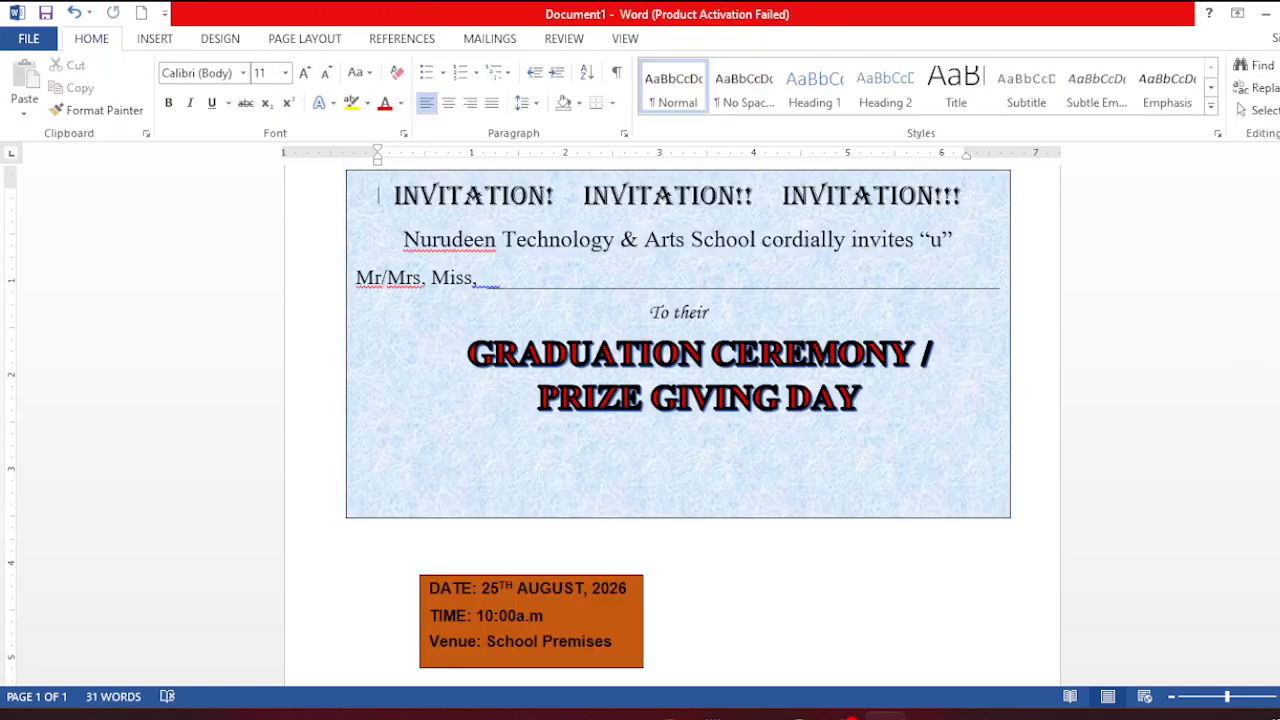
click(512, 580)
drag(508, 576, 440, 418)
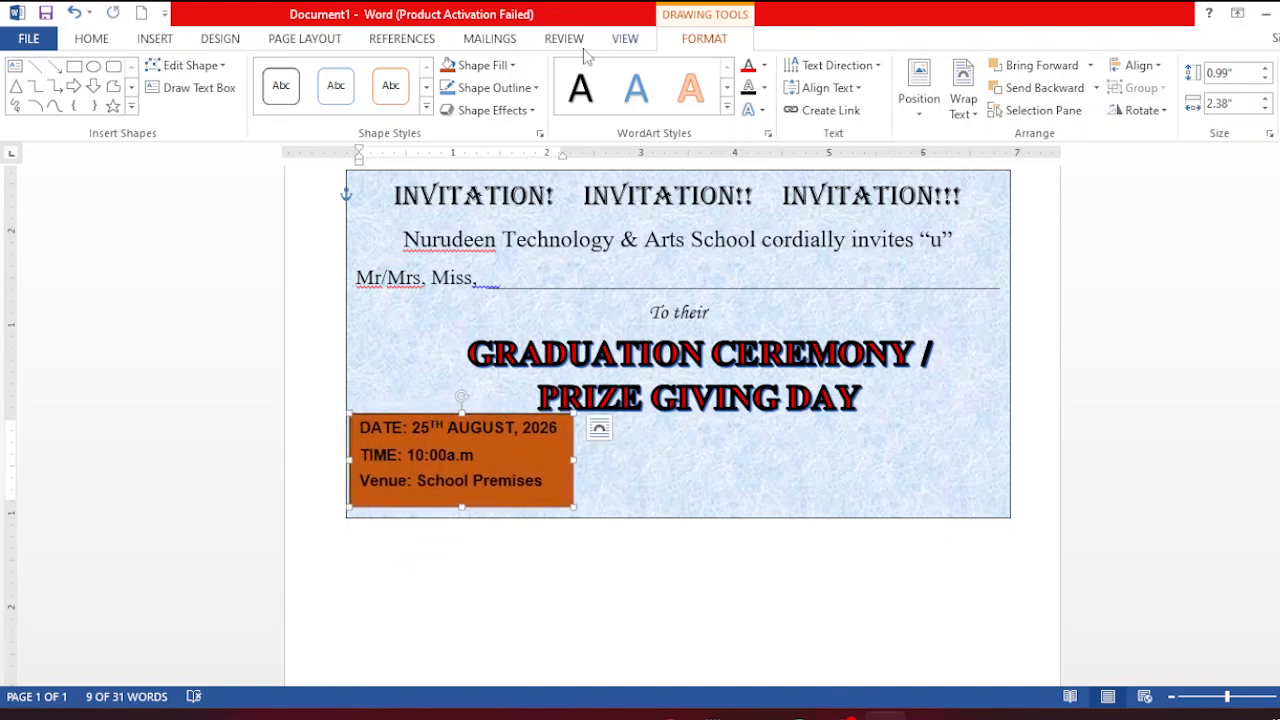
click(540, 90)
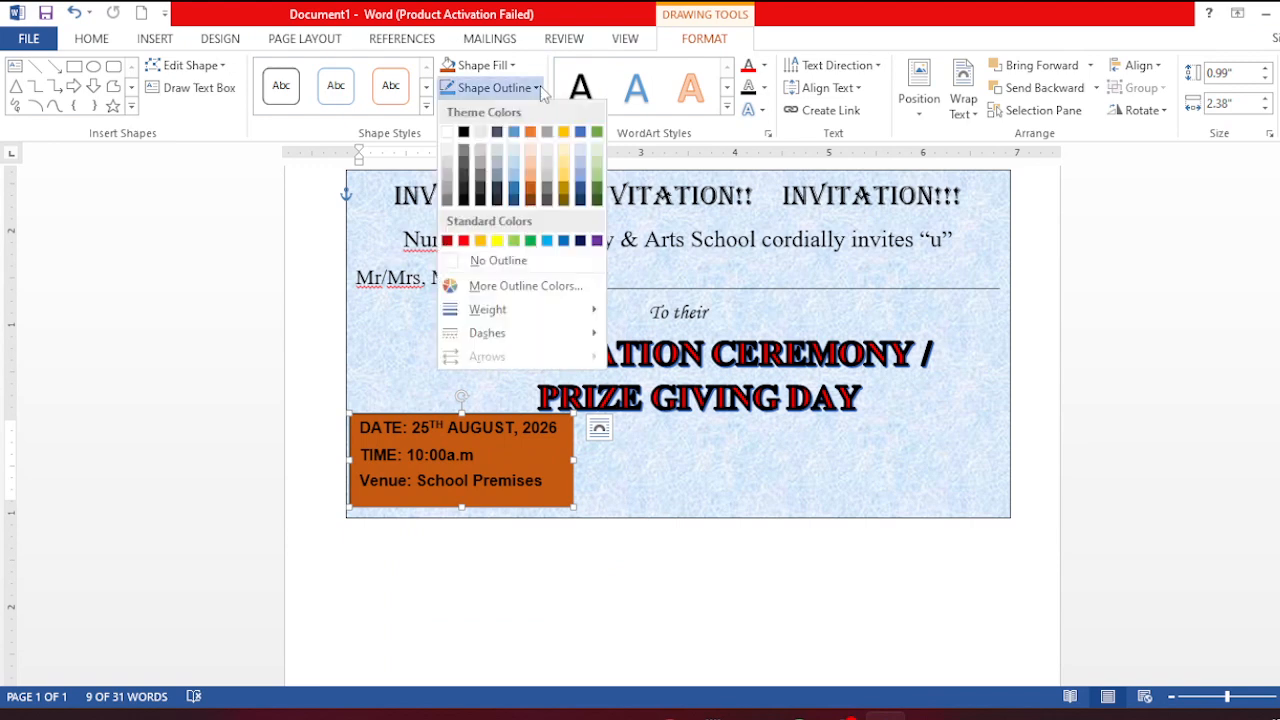
click(492, 261)
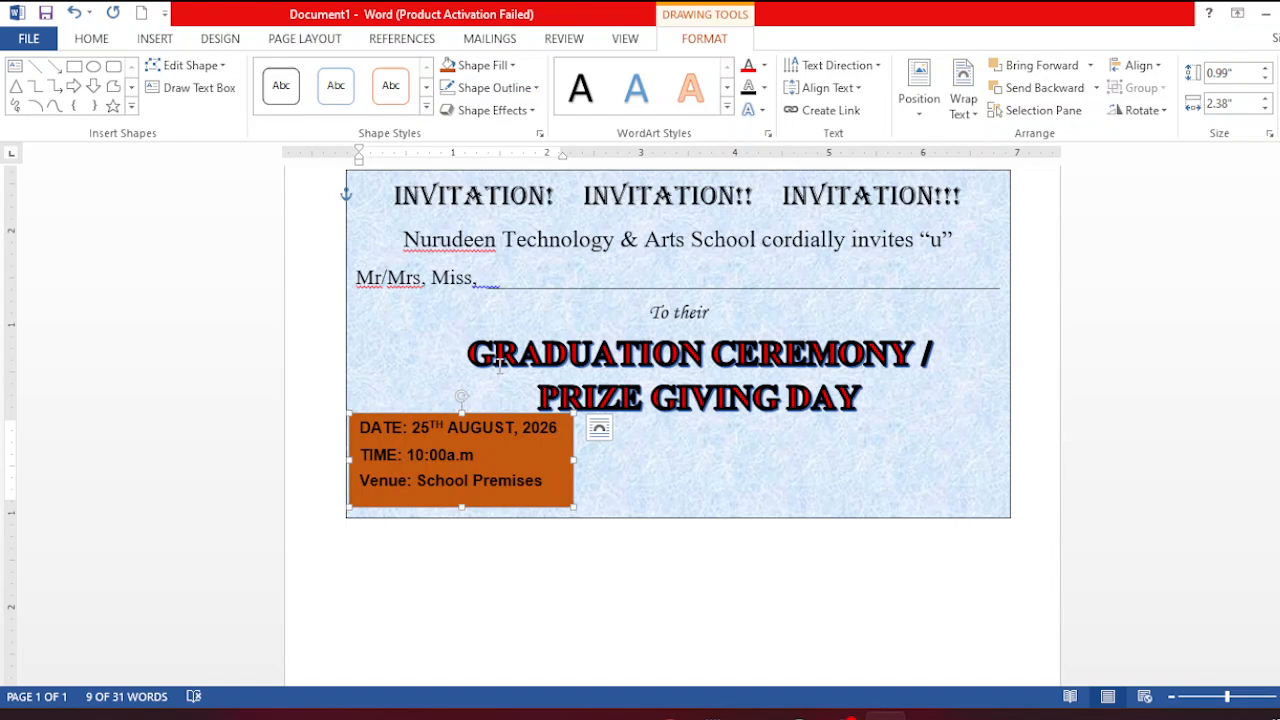
drag(440, 410, 440, 418)
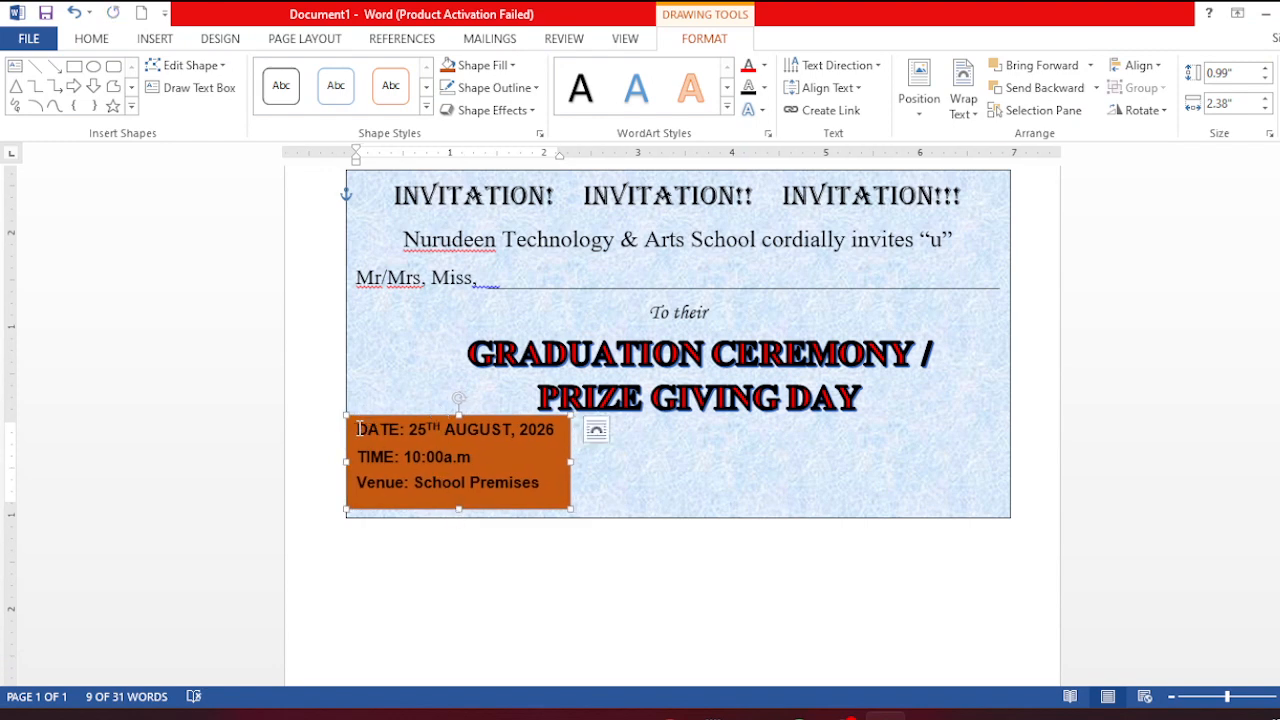
Change the font colour of the date, time and venue lines to the off-white shade just below white
drag(358, 429, 540, 484)
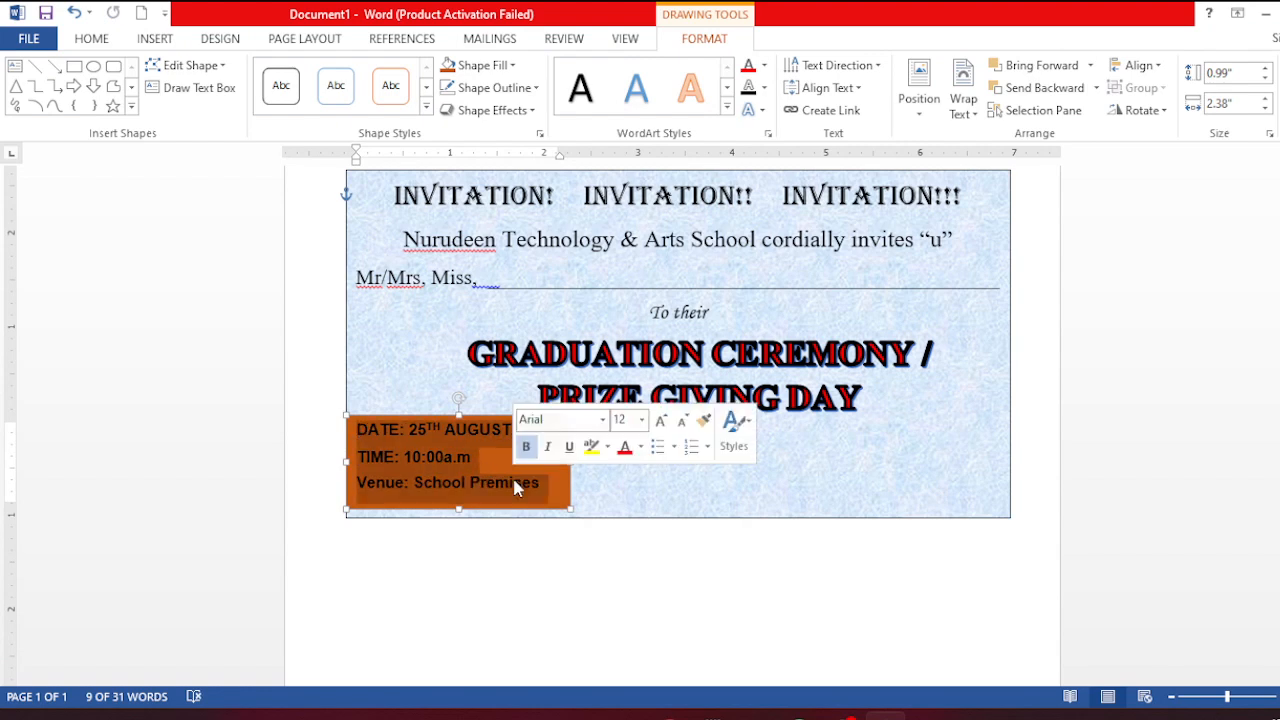
click(89, 42)
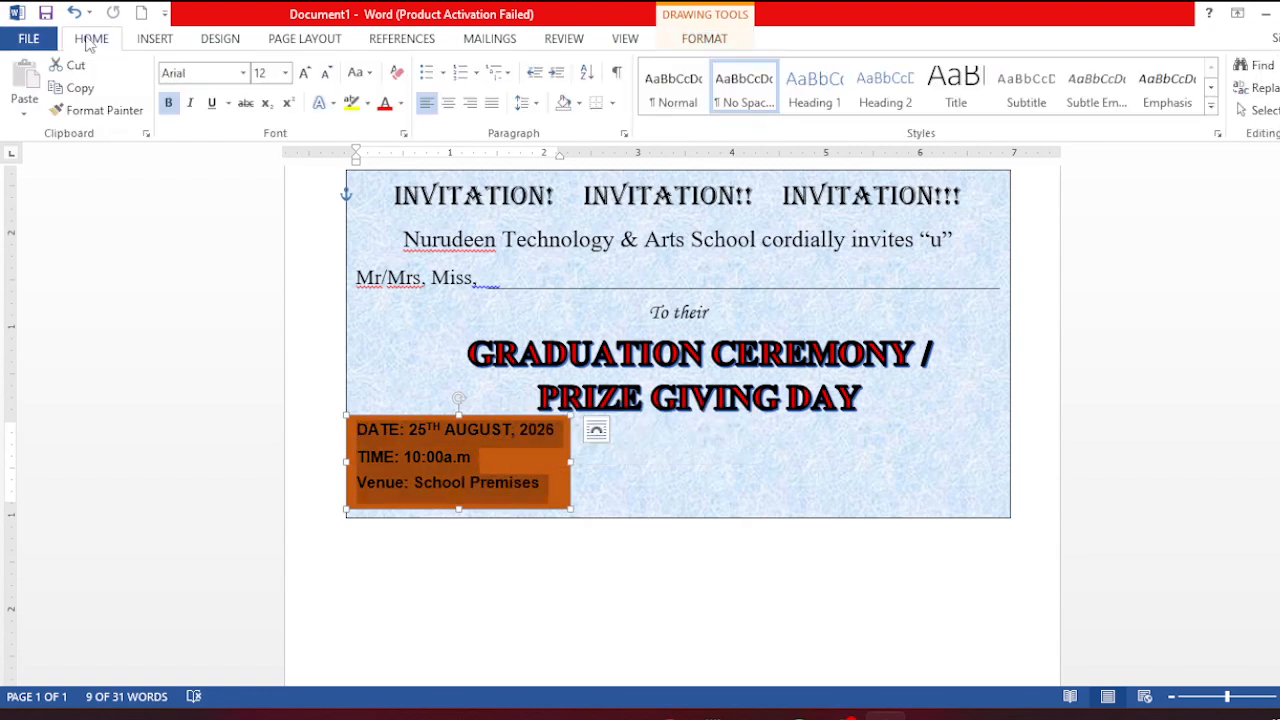
click(400, 104)
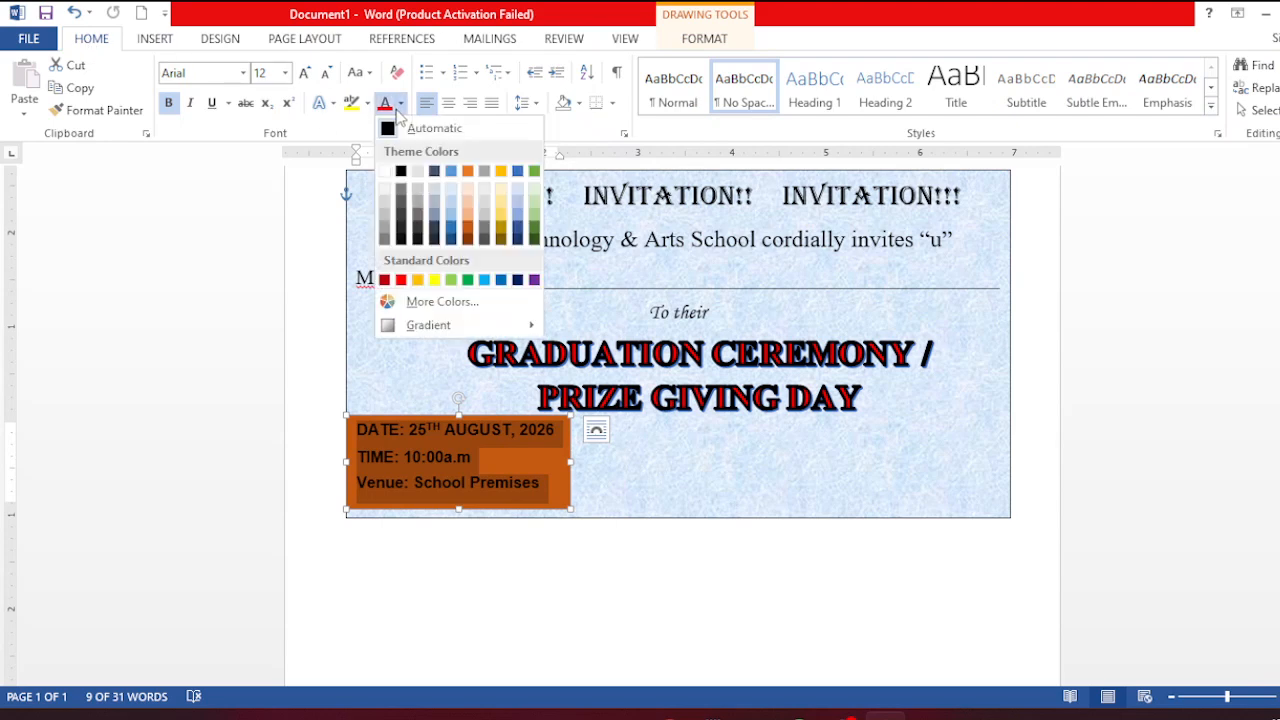
click(385, 191)
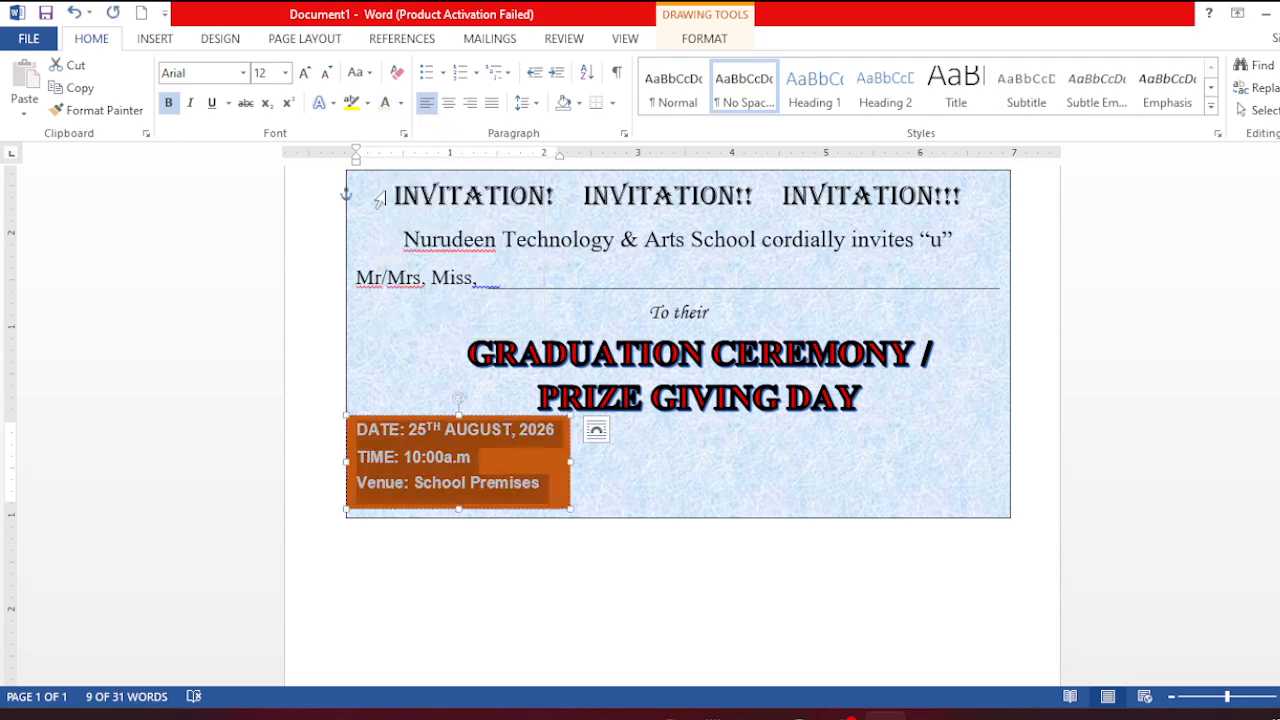
click(617, 450)
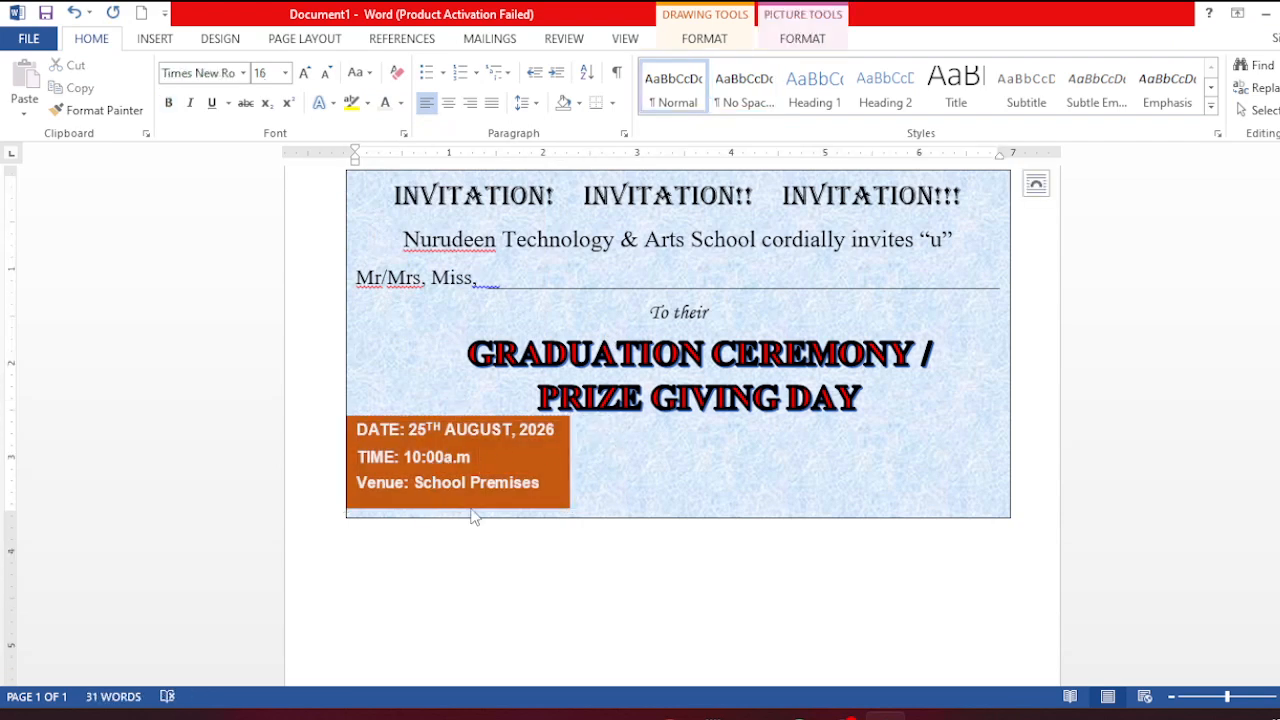
Select the orange details box and open the full gallery of insertable shapes
click(405, 435)
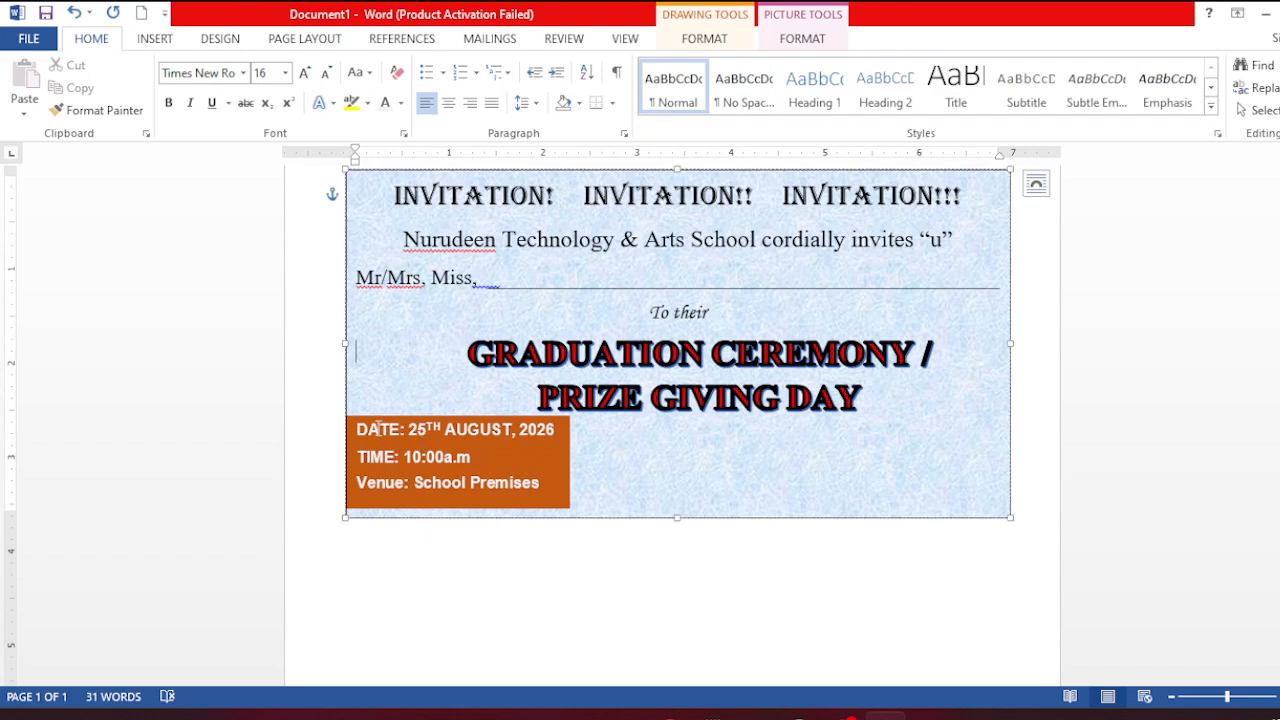
click(531, 464)
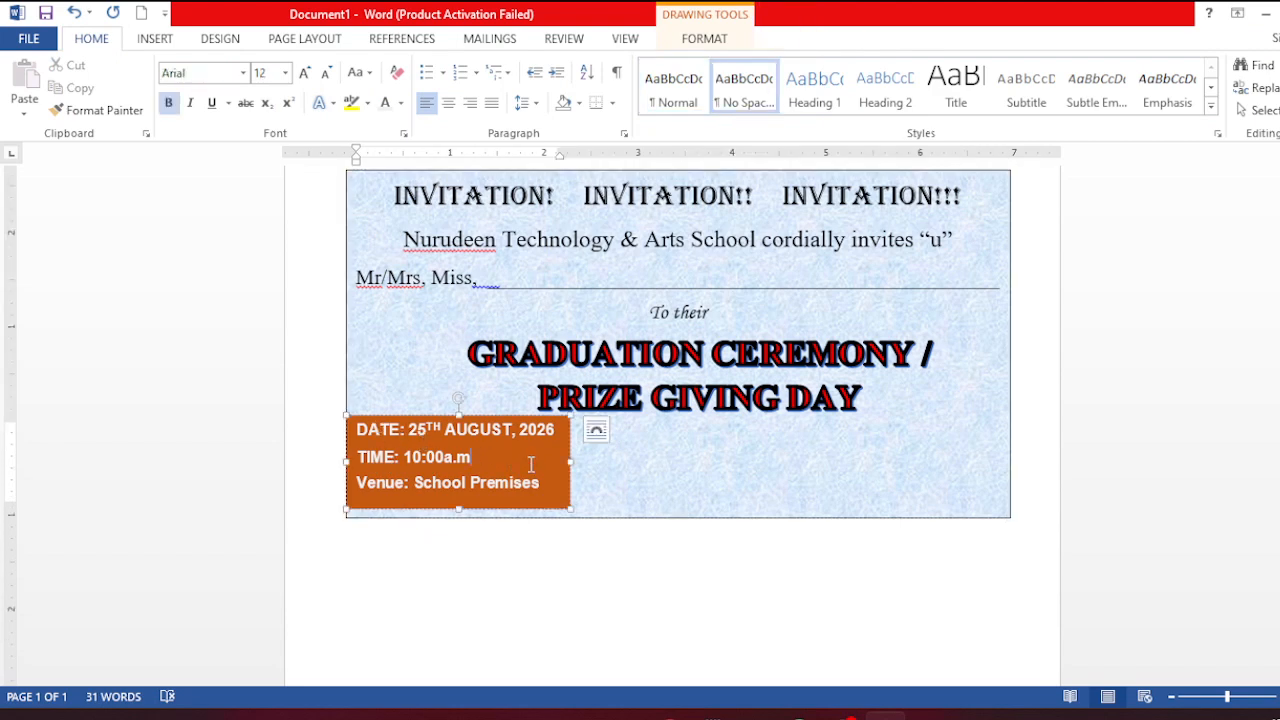
click(690, 38)
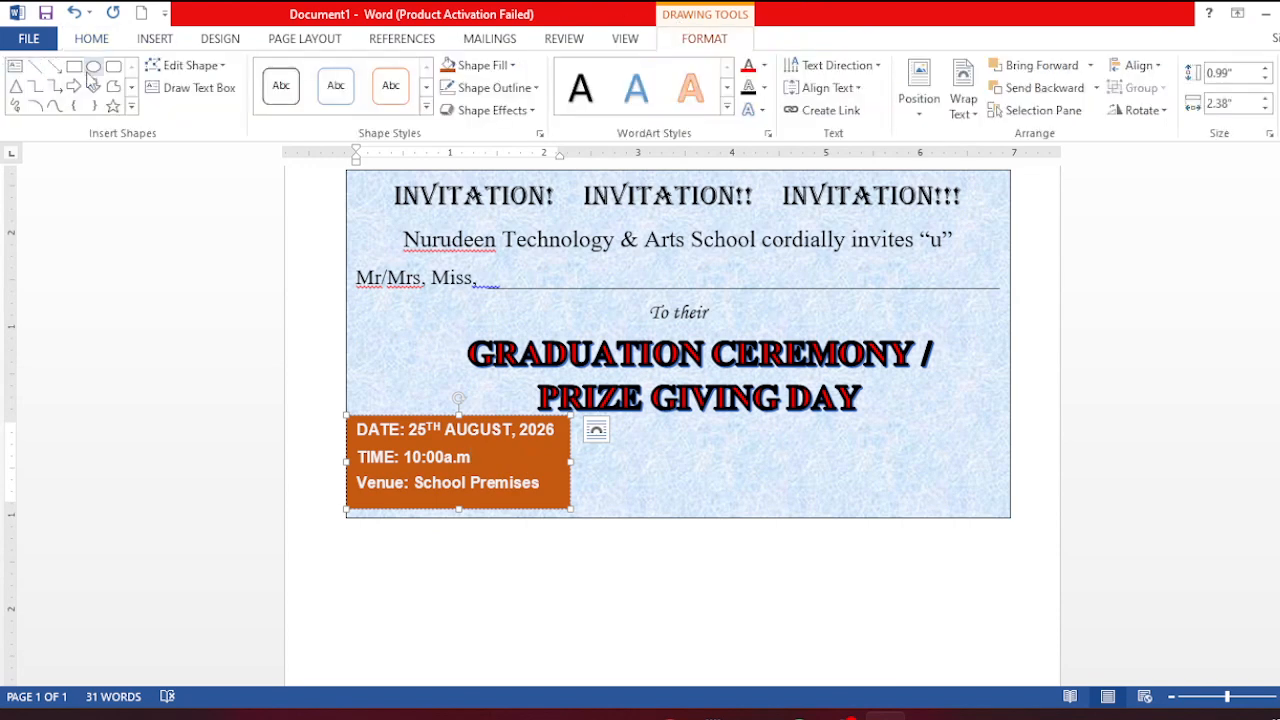
click(130, 106)
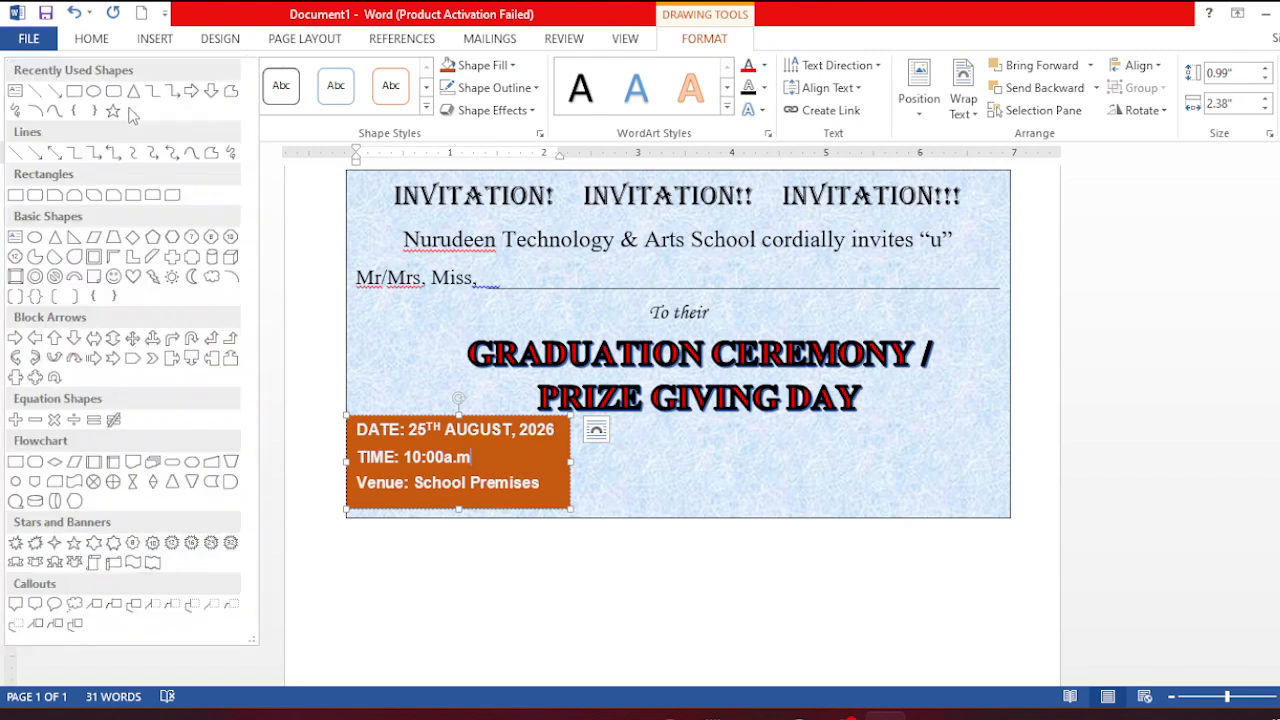